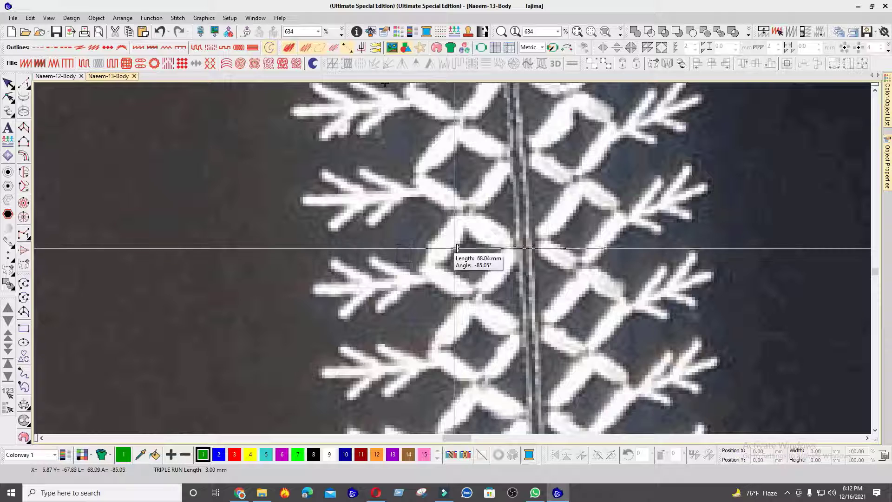
# - Measure the stem thickness of a leaf sprig beside the diamond border in the background image
pyautogui.scroll(2, 464, 255)
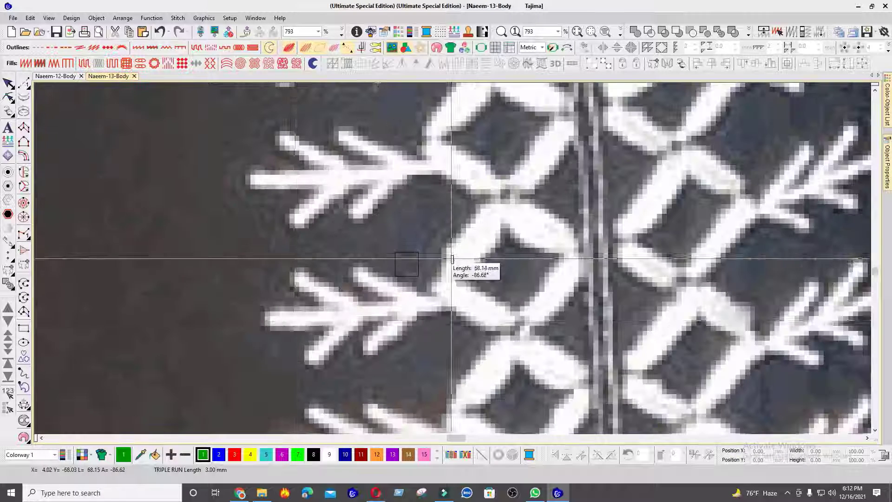
pyautogui.click(293, 328)
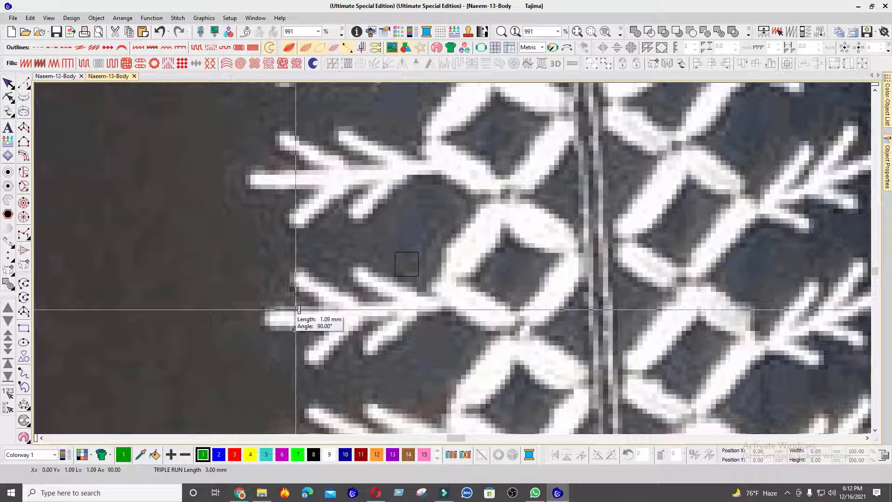
pyautogui.press('Escape')
# - Set the height of the small reference rectangle beside the diamond border to 1 mm
pyautogui.click(396, 263)
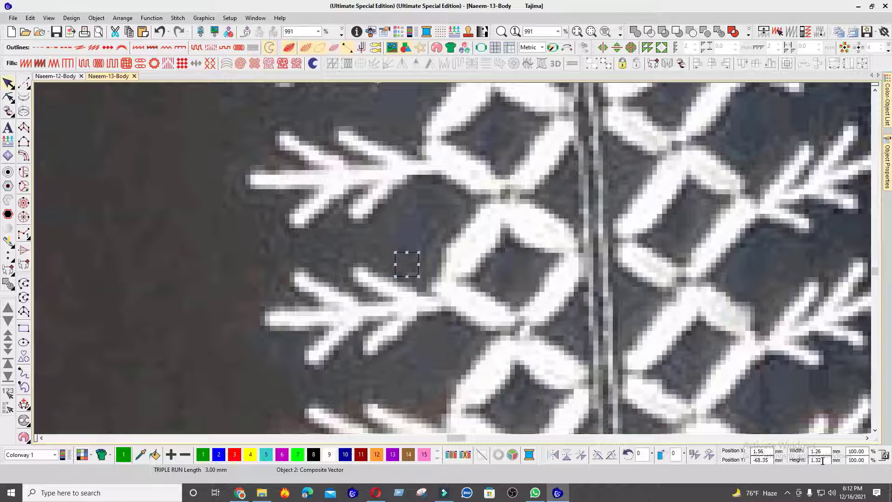
pyautogui.moveTo(822, 460); pyautogui.dragTo(715, 457)
pyautogui.write('1')
pyautogui.press('Return')
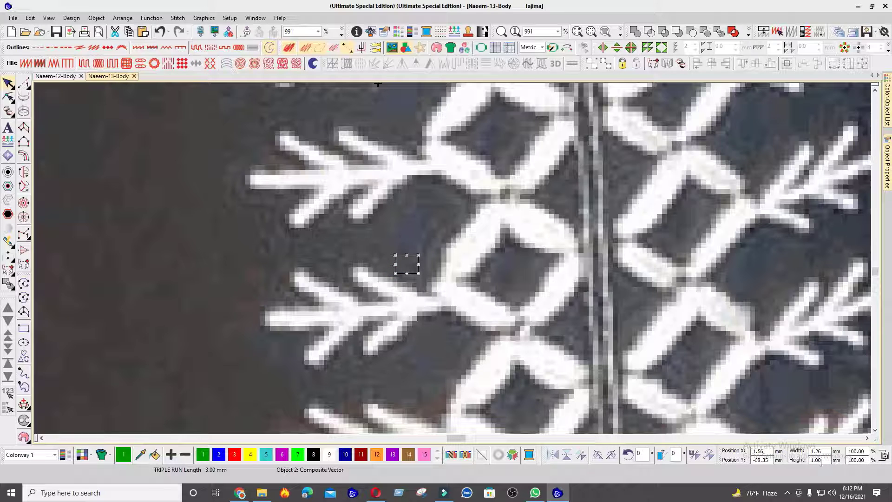
pyautogui.moveTo(821, 463); pyautogui.dragTo(732, 445)
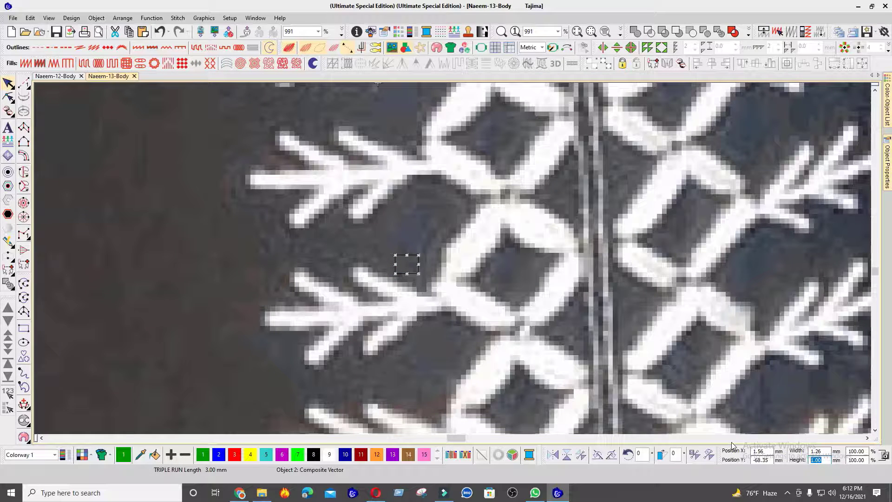
# - Select the background image together with the reference rectangle and scale both proportionally to 250%
pyautogui.click(865, 459)
pyautogui.click(659, 339)
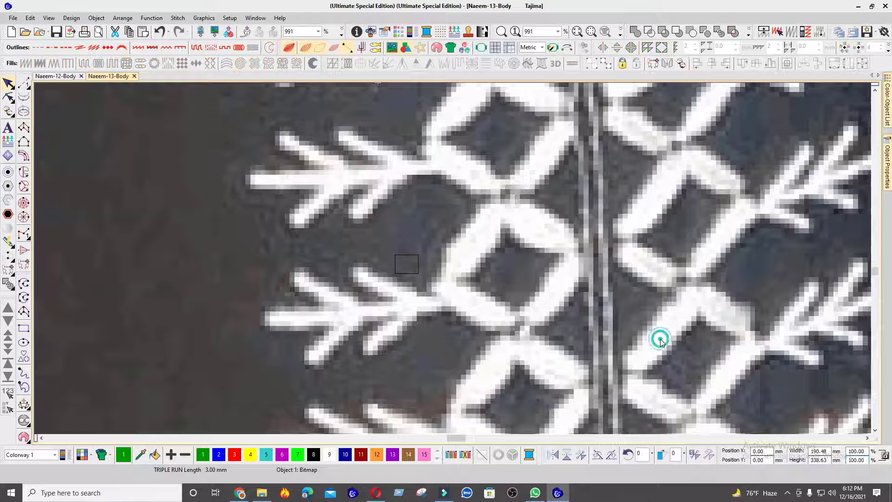
pyautogui.hotkey('ctrl', 'a')
pyautogui.click(889, 456)
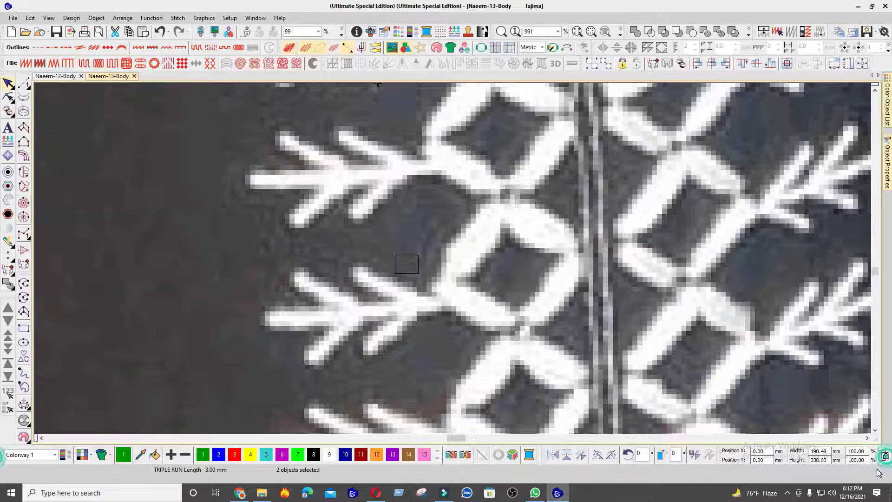
pyautogui.moveTo(867, 462); pyautogui.dragTo(699, 464)
pyautogui.write('250')
pyautogui.press('Return')
# - Measure the overall width of the embroidered border between its outer leaf tips
pyautogui.scroll(-10, 452, 258)
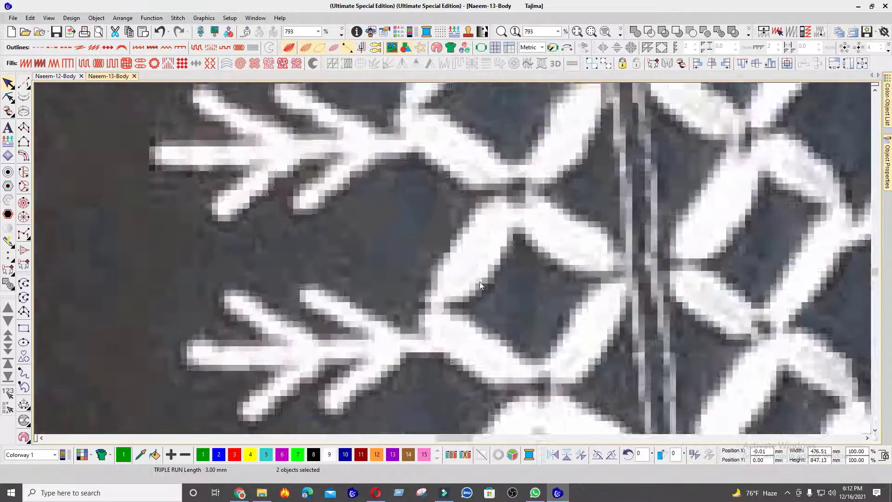
pyautogui.scroll(2, 455, 258)
pyautogui.press('m')
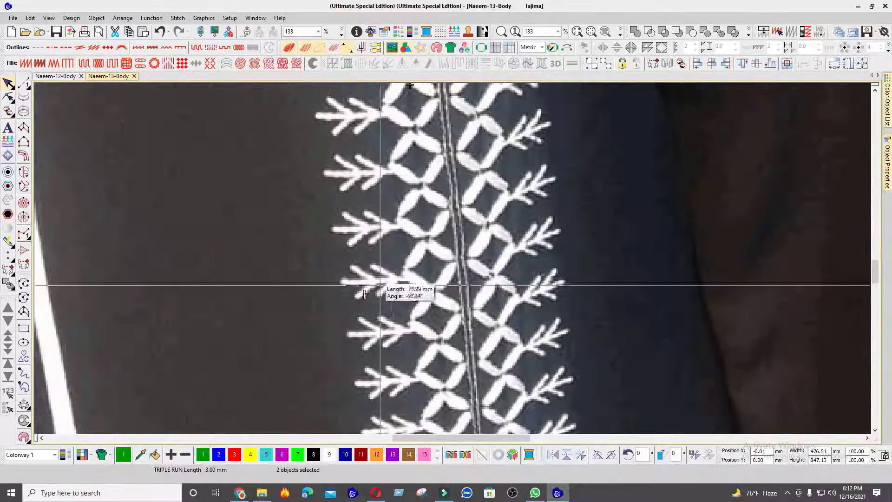
pyautogui.click(340, 288)
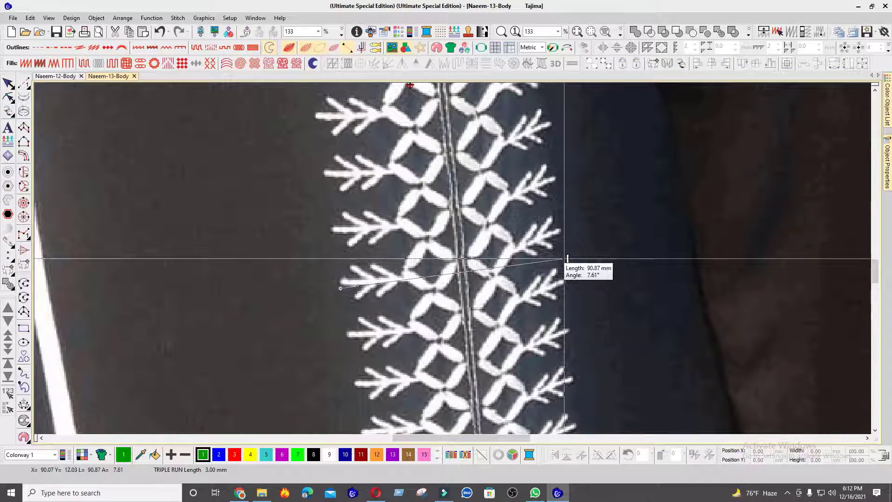
pyautogui.click(459, 276)
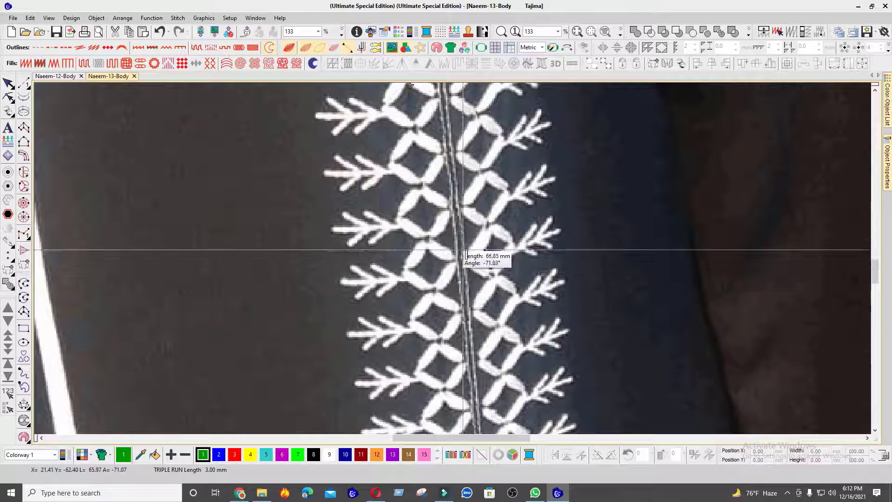
pyautogui.scroll(-3, 451, 259)
pyautogui.scroll(2, 451, 258)
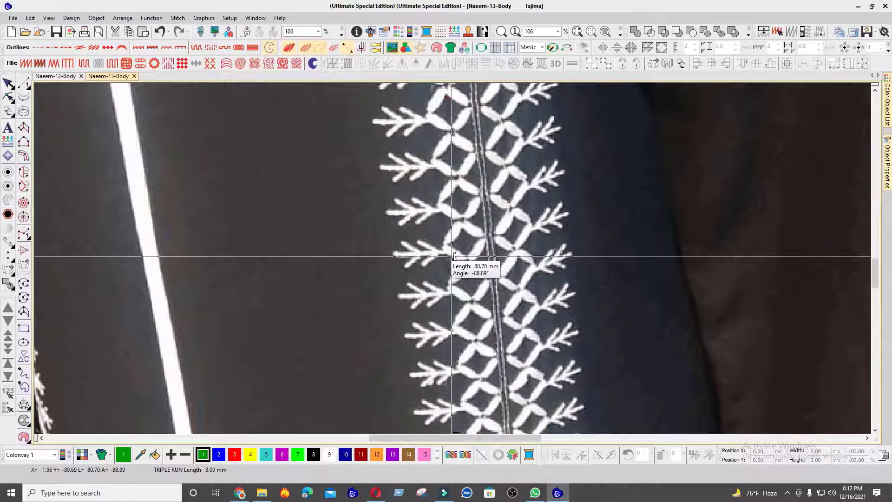
pyautogui.scroll(-2, 453, 257)
pyautogui.scroll(2, 453, 257)
pyautogui.press('Escape')
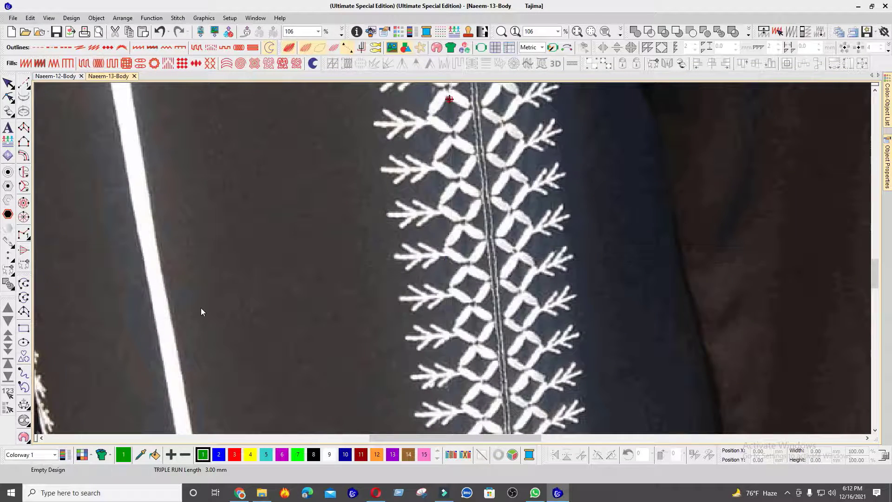
# - Draw a horizontal Column C satin bar about 66 mm long between the white line and the border, and set its height to 7 mm
pyautogui.click(24, 156)
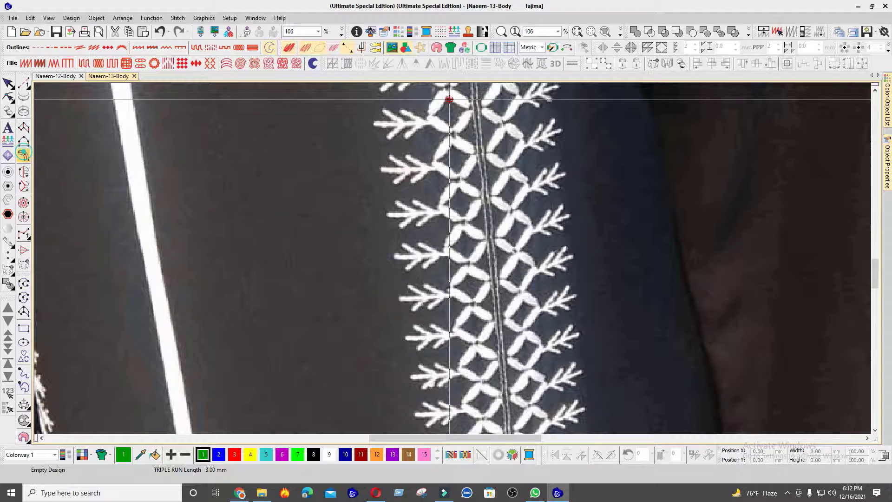
pyautogui.click(179, 317)
pyautogui.click(312, 317)
pyautogui.press('Return')
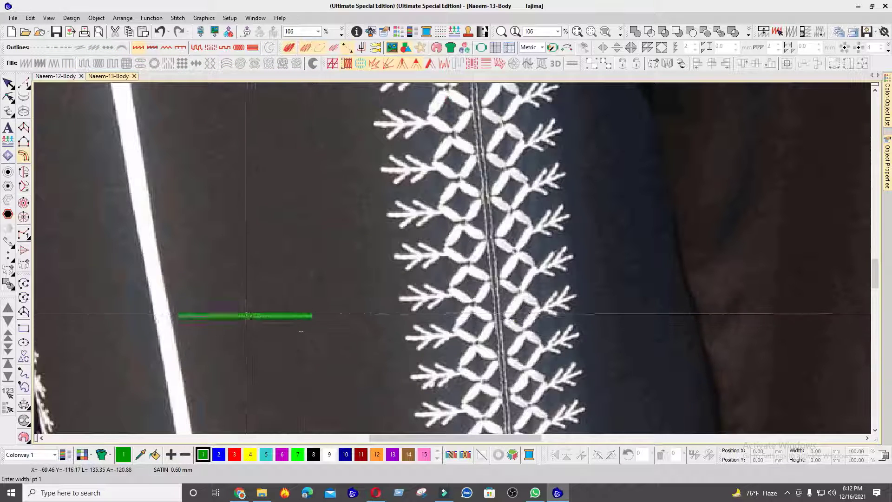
pyautogui.scroll(2, 242, 311)
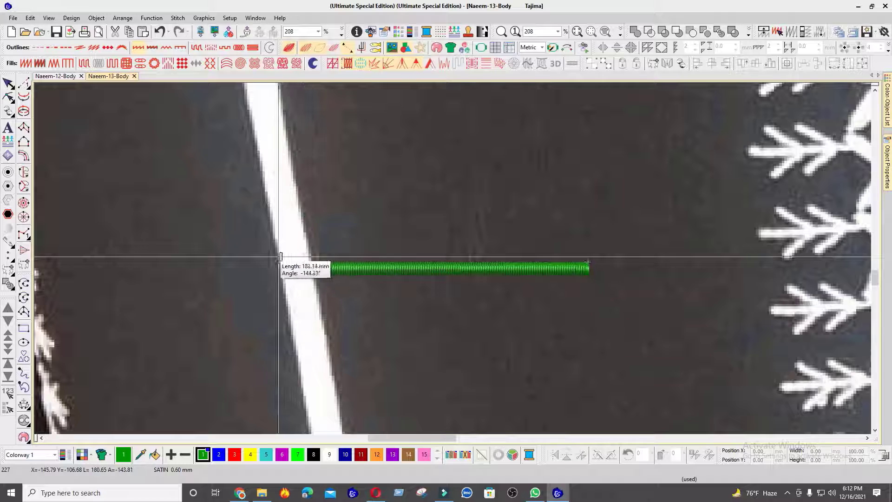
pyautogui.click(405, 270)
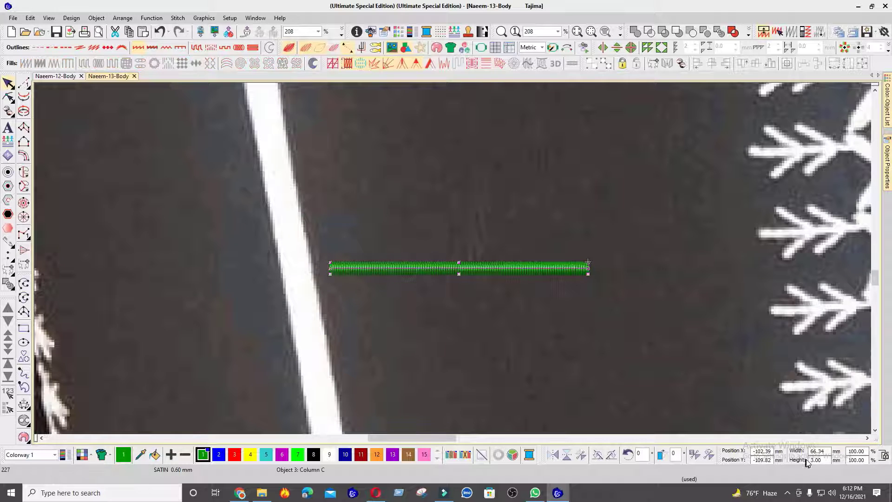
pyautogui.write('7')
pyautogui.press('Return')
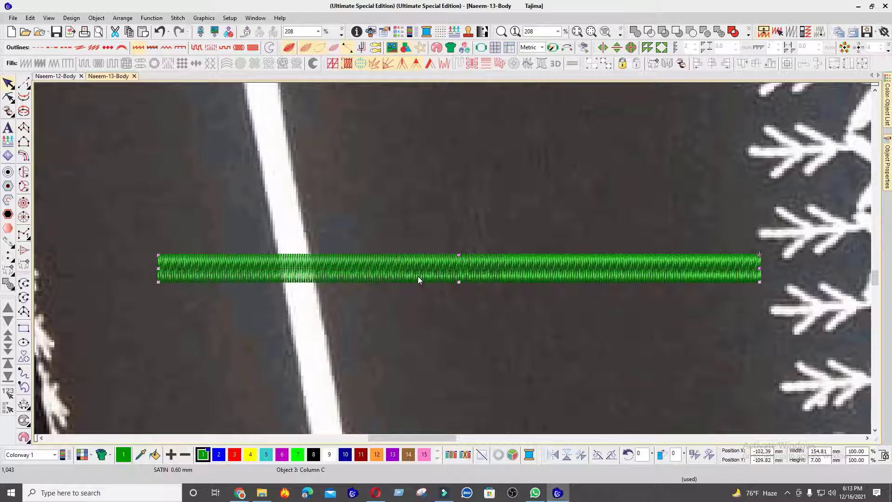
# - Set the column width of the satin bar to 6.9 mm in its object properties
pyautogui.moveTo(889, 147)
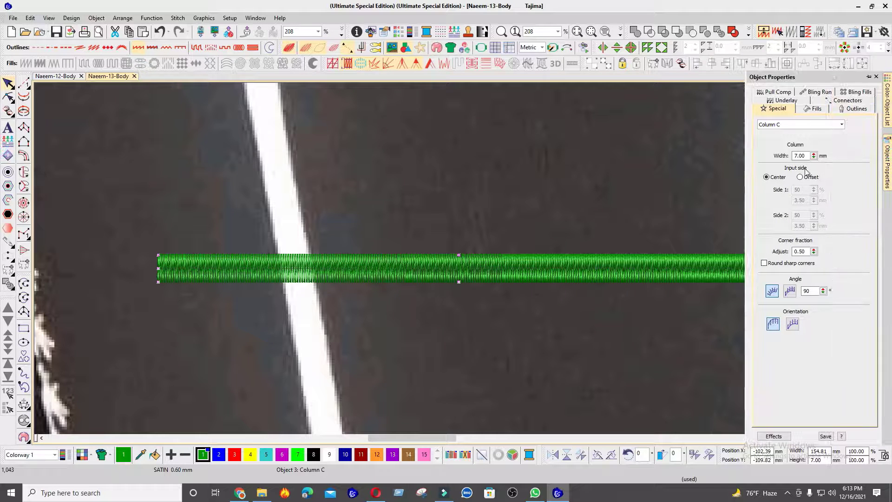
pyautogui.doubleClick(809, 157)
pyautogui.write('6.9')
pyautogui.press('Return')
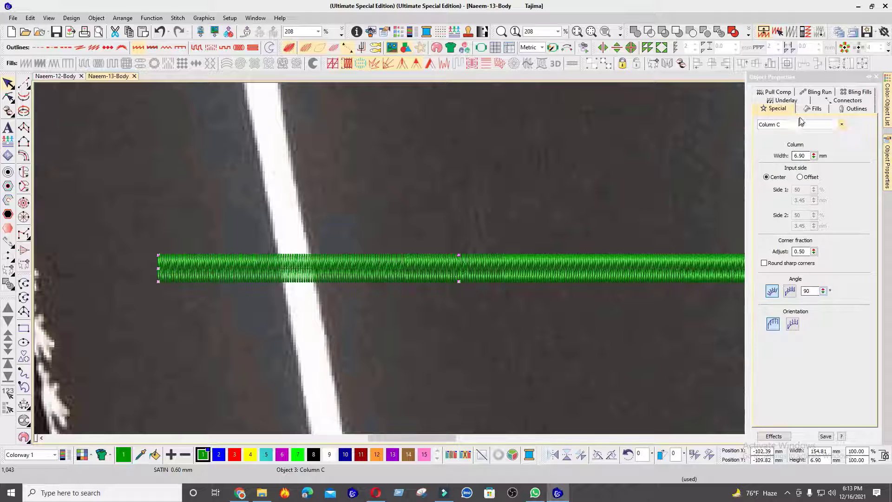
# - Set the satin bar's auto split length to 8 mm in its outline properties
pyautogui.click(814, 109)
pyautogui.click(853, 109)
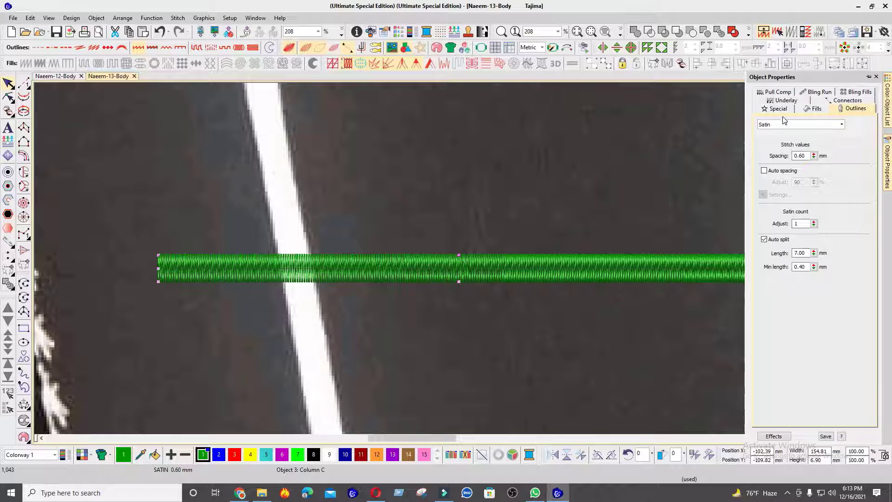
pyautogui.doubleClick(803, 252)
pyautogui.write('8')
pyautogui.press('Return')
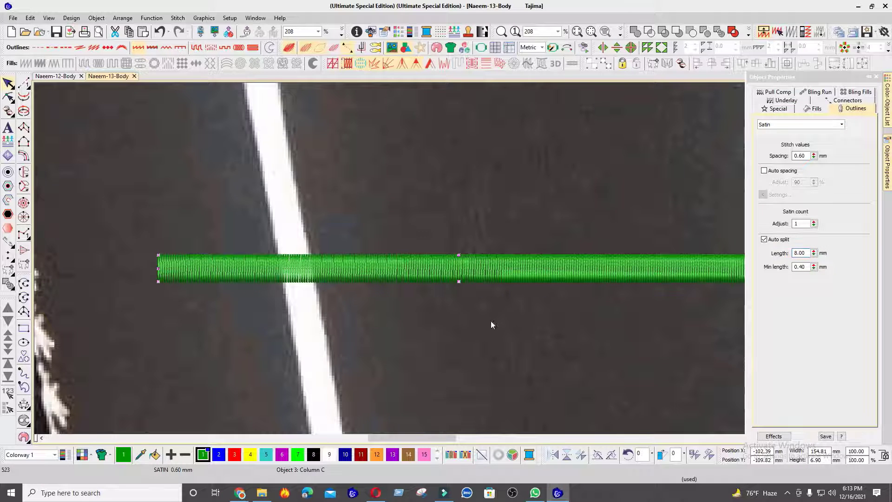
# - Unlock the satin bar's proportions and set its overall width to 451 mm
pyautogui.scroll(-3, 470, 255)
pyautogui.scroll(2, 452, 258)
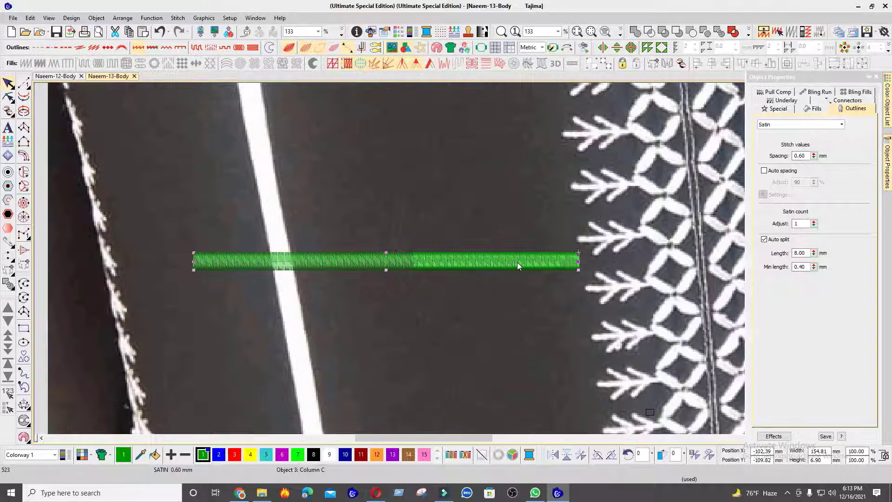
pyautogui.doubleClick(819, 451)
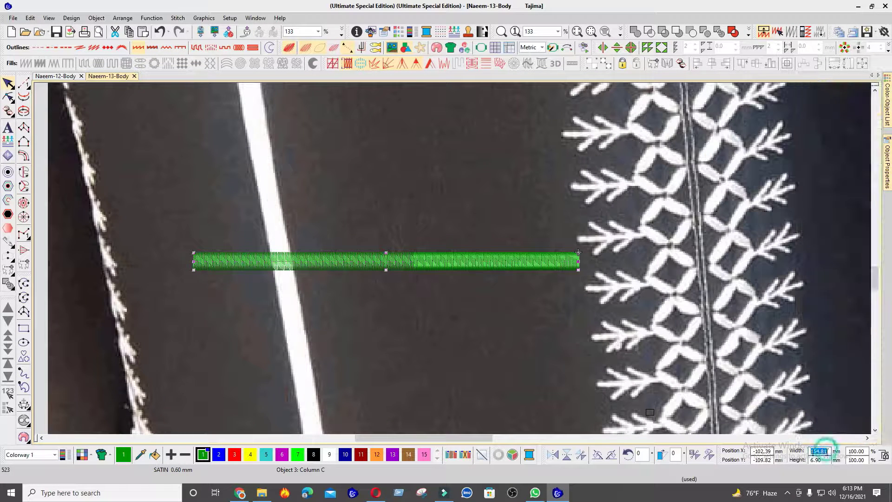
pyautogui.click(884, 454)
pyautogui.doubleClick(820, 451)
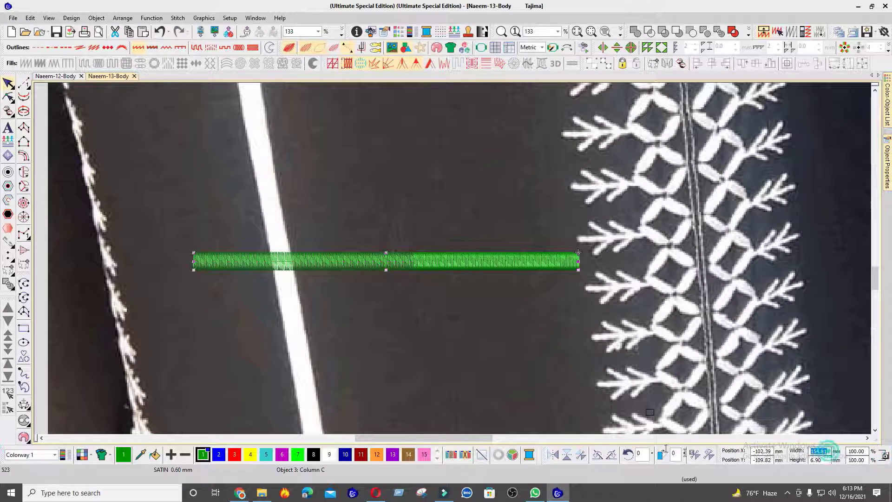
pyautogui.press('Return')
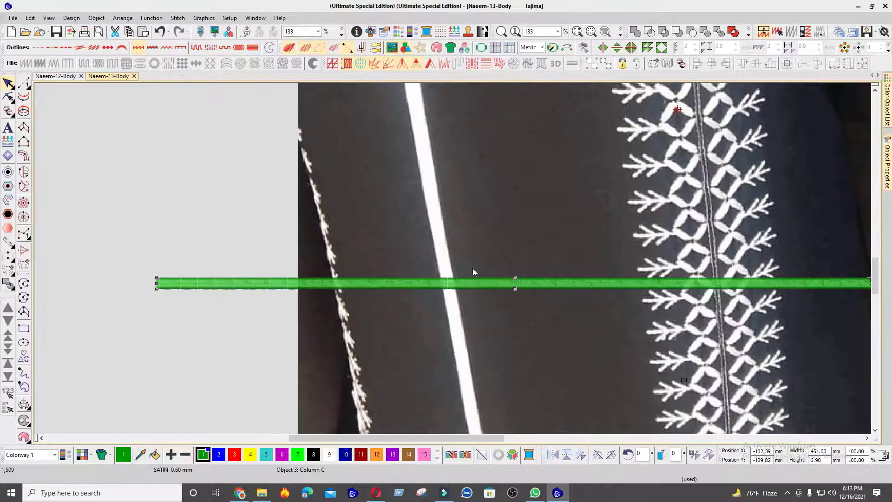
# - Set the satin bar's stitch spacing to 0.5 mm and make its properties current
pyautogui.doubleClick(514, 283)
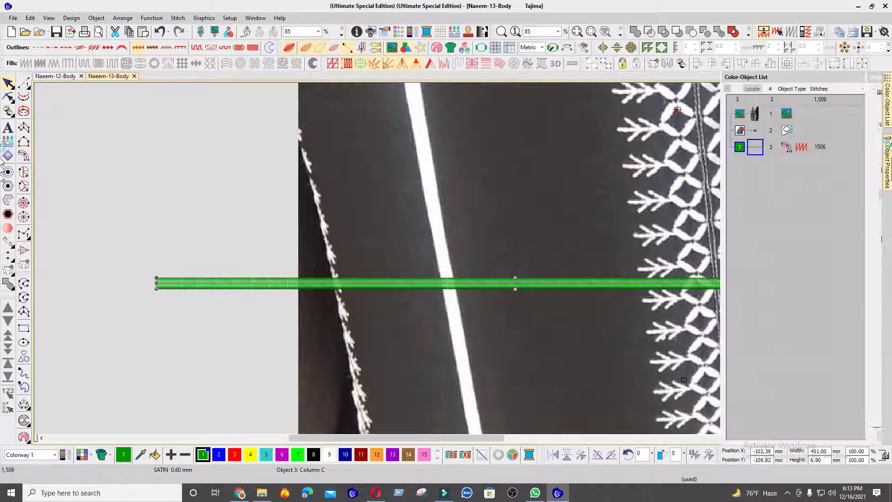
pyautogui.doubleClick(809, 156)
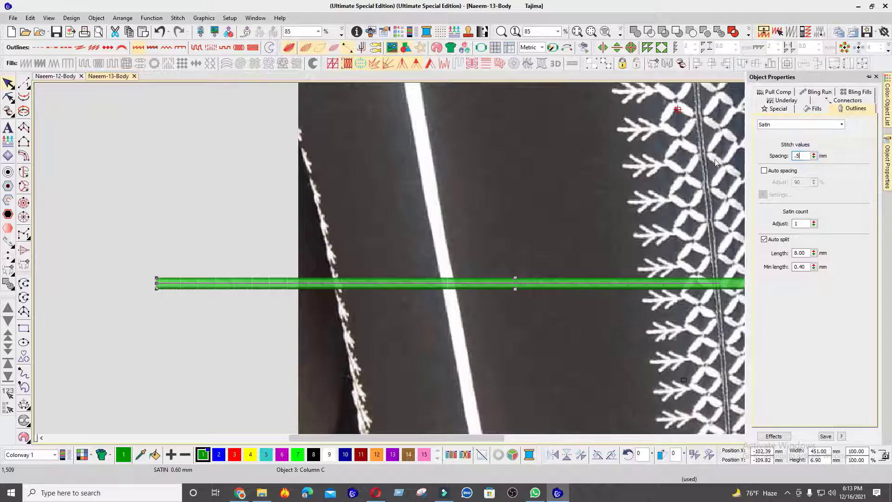
pyautogui.press('Return')
pyautogui.rightClick(547, 280)
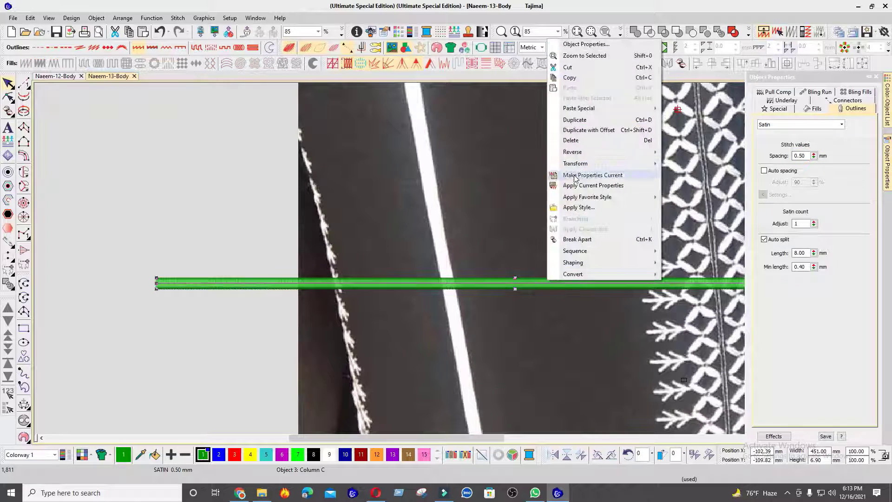
pyautogui.click(576, 175)
# - Draw a rectangle about 5.2 by 9.5 mm at the outer tip of a leaf sprig on the border
pyautogui.scroll(6, 453, 259)
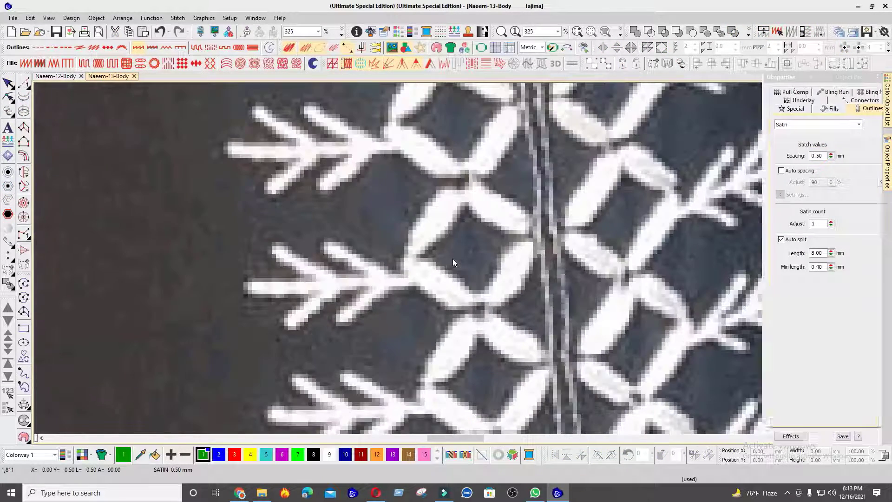
pyautogui.scroll(-3, 452, 259)
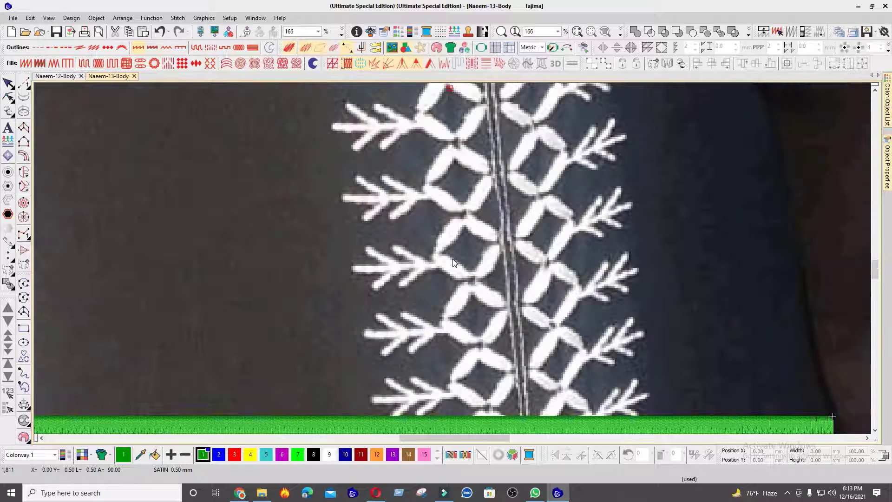
pyautogui.click(25, 330)
pyautogui.click(345, 266)
pyautogui.click(361, 295)
pyautogui.press('Return')
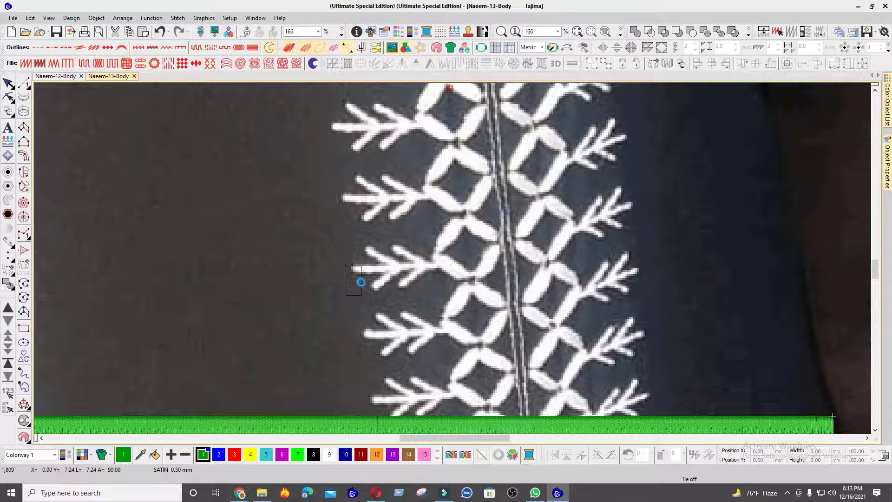
# - Resize the rectangle at the sprig tip to a 5 by 5 mm square
pyautogui.scroll(3, 479, 274)
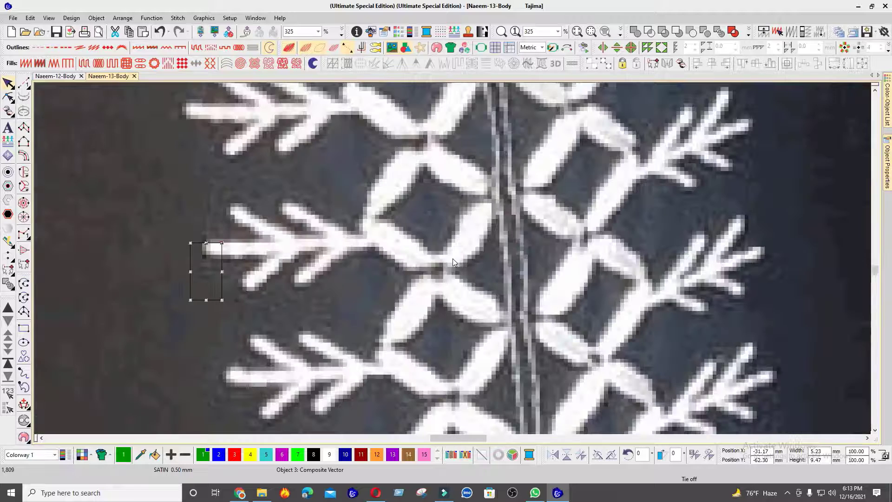
pyautogui.doubleClick(823, 451)
pyautogui.write('5')
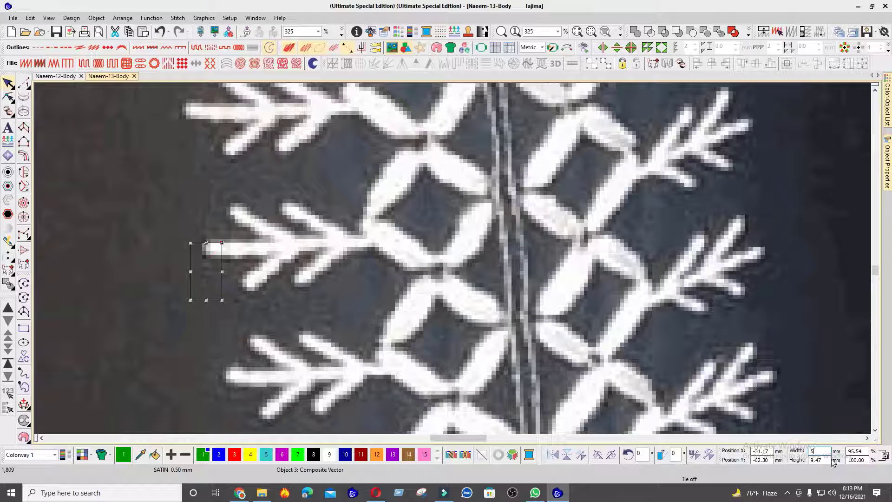
pyautogui.doubleClick(823, 460)
pyautogui.write('5')
pyautogui.press('Return')
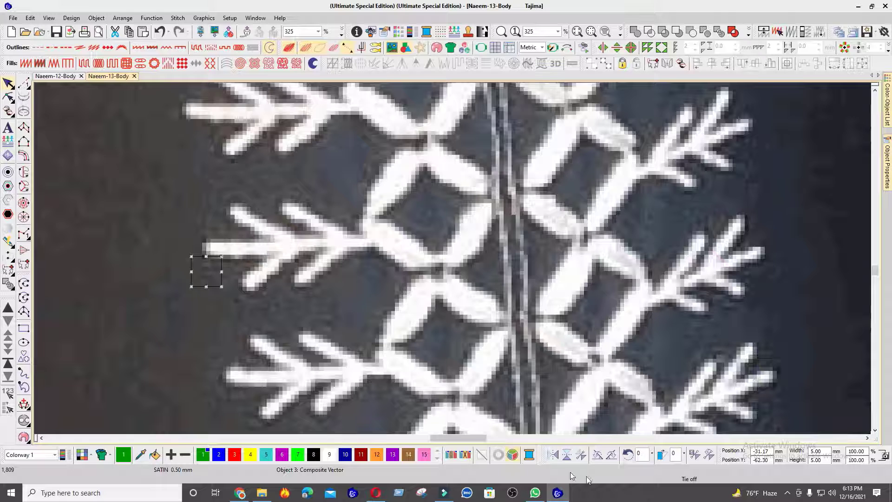
# - Rotate the 5 by 5 mm square 45° so it stands as a diamond
pyautogui.click(611, 455)
pyautogui.click(611, 456)
pyautogui.click(611, 456)
pyautogui.scroll(2, 364, 244)
pyautogui.press('Escape')
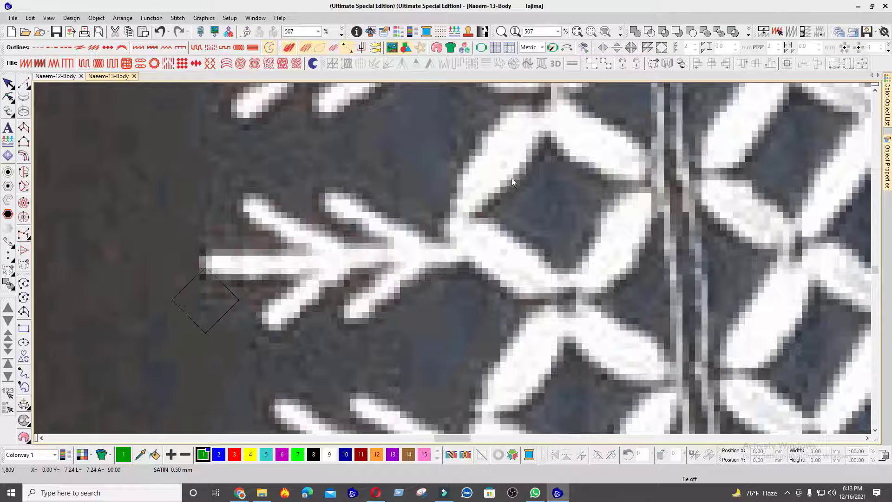
# - Measure the width of a border petal and set the diamond's width to 6 mm
pyautogui.moveTo(522, 171); pyautogui.dragTo(479, 140)
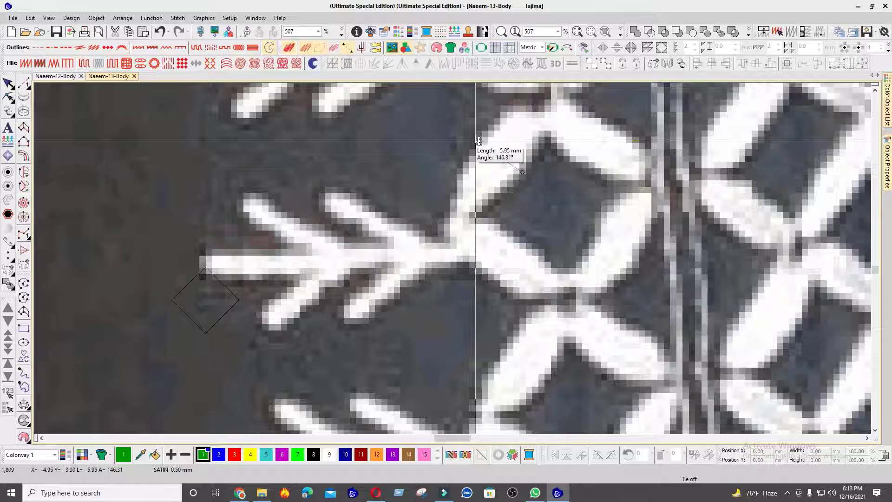
pyautogui.press('Escape')
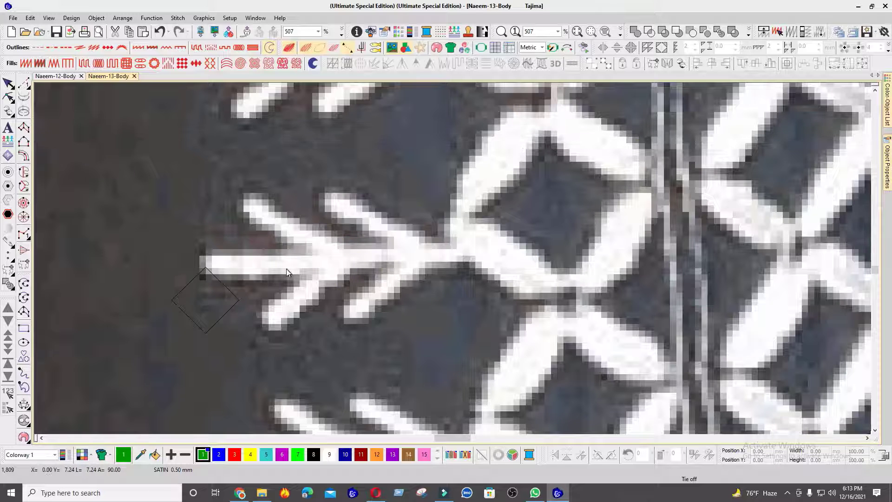
pyautogui.click(227, 288)
pyautogui.doubleClick(816, 451)
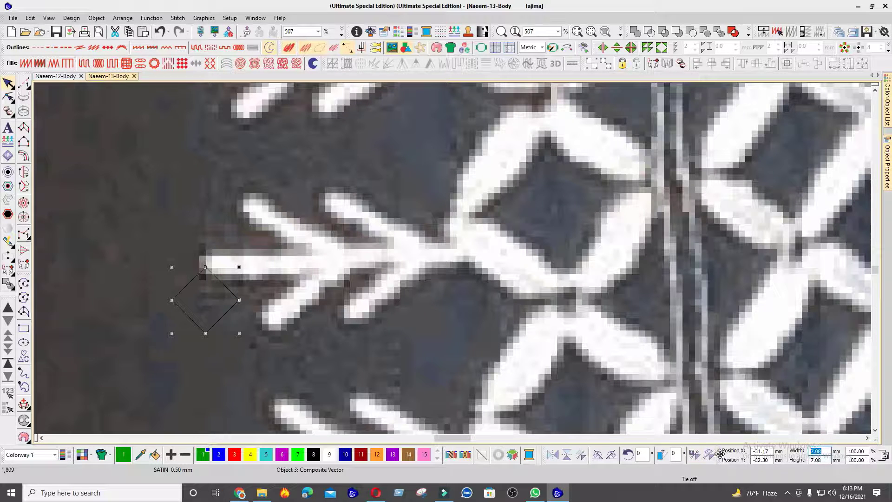
pyautogui.write('6')
pyautogui.press('Return')
# - Measure the length of the same border petal and set the diamond's height to 16 mm
pyautogui.press('m')
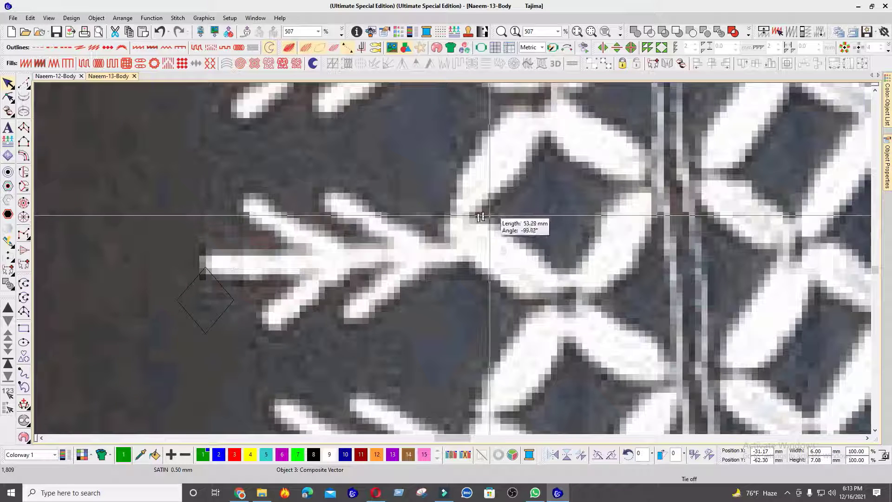
pyautogui.click(450, 220)
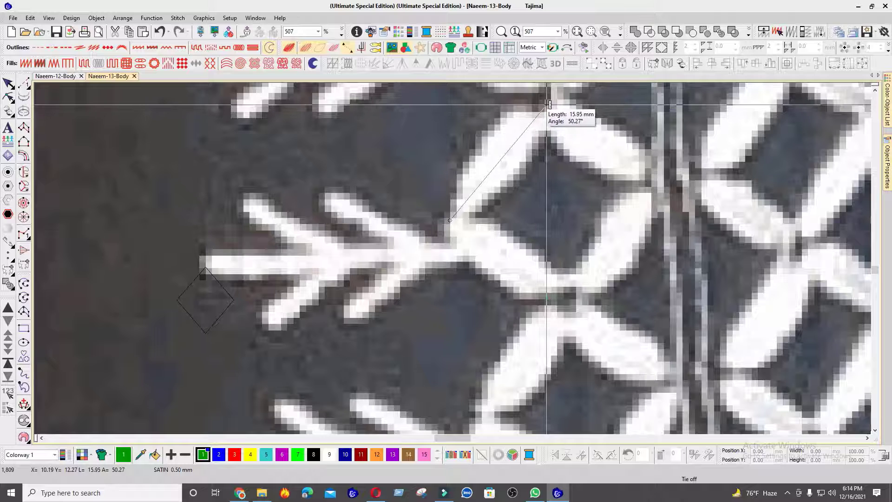
pyautogui.press('Escape')
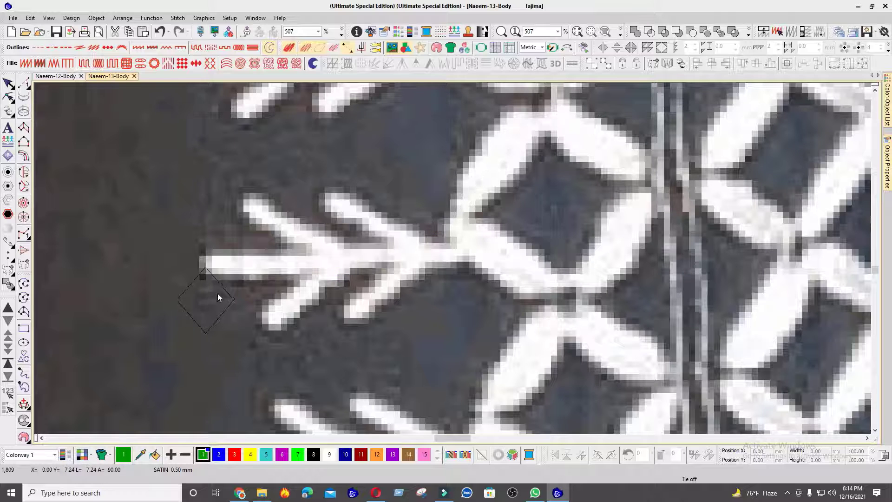
pyautogui.doubleClick(824, 459)
pyautogui.write('16')
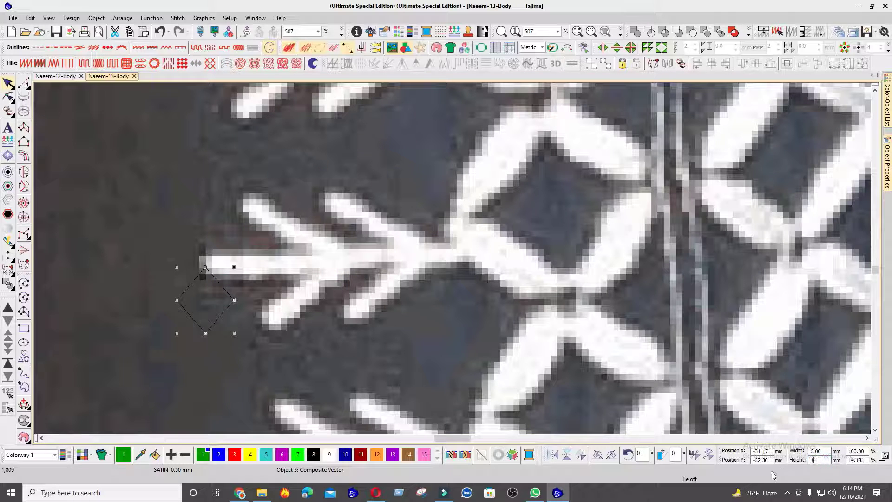
pyautogui.press('Return')
# - Curve the diamond's two side points into a petal shape and fill it with satin at a 0° stitch angle
pyautogui.press('h')
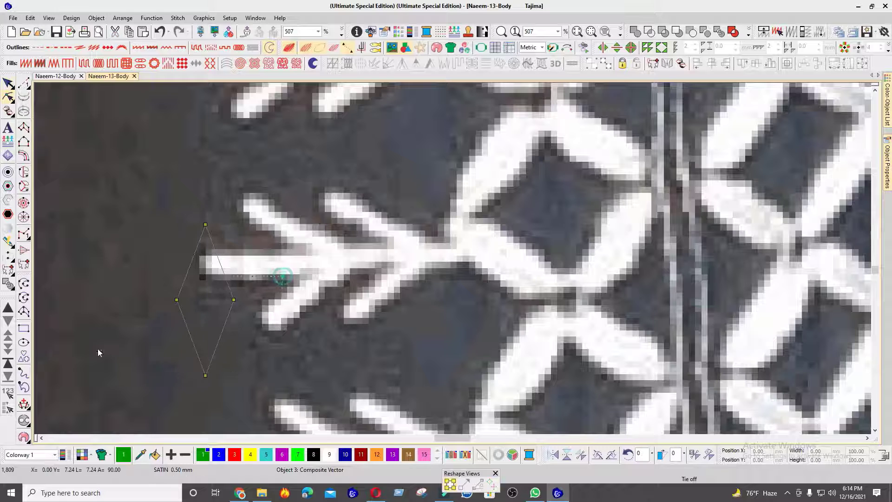
pyautogui.click(26, 64)
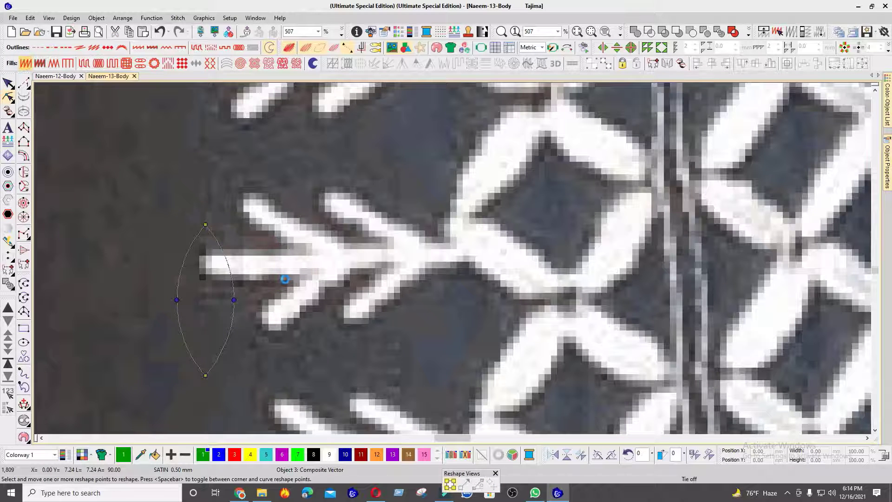
pyautogui.moveTo(203, 330); pyautogui.dragTo(299, 372)
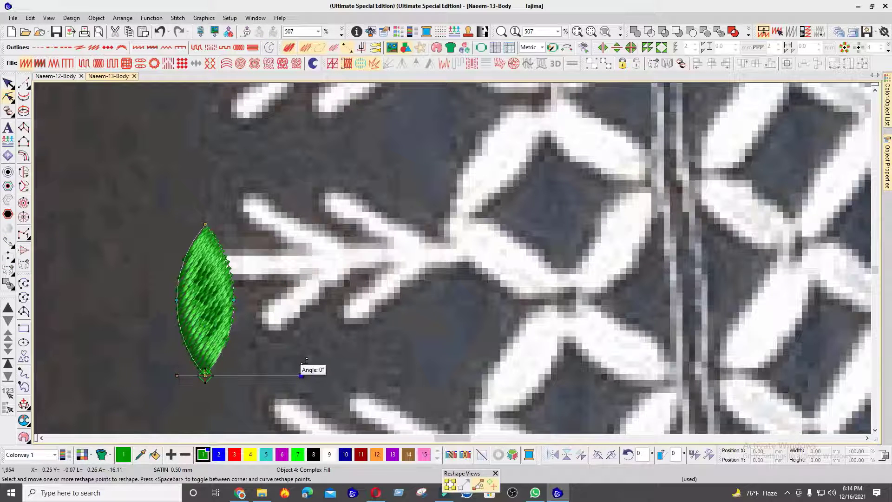
pyautogui.press('Escape')
# - Move the petal to the inner end of the sprig and create a wreath of 4 petals around its lower tip
pyautogui.click(208, 290)
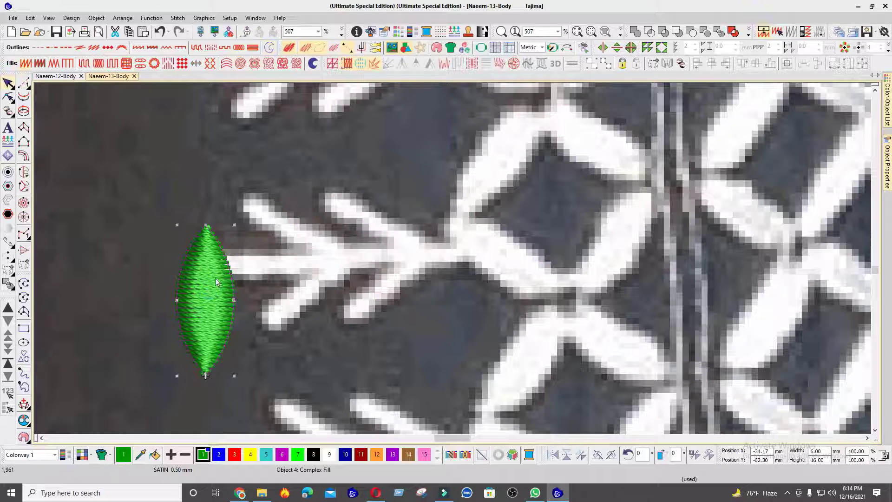
pyautogui.moveTo(211, 291); pyautogui.dragTo(452, 259)
pyautogui.scroll(-2, 452, 258)
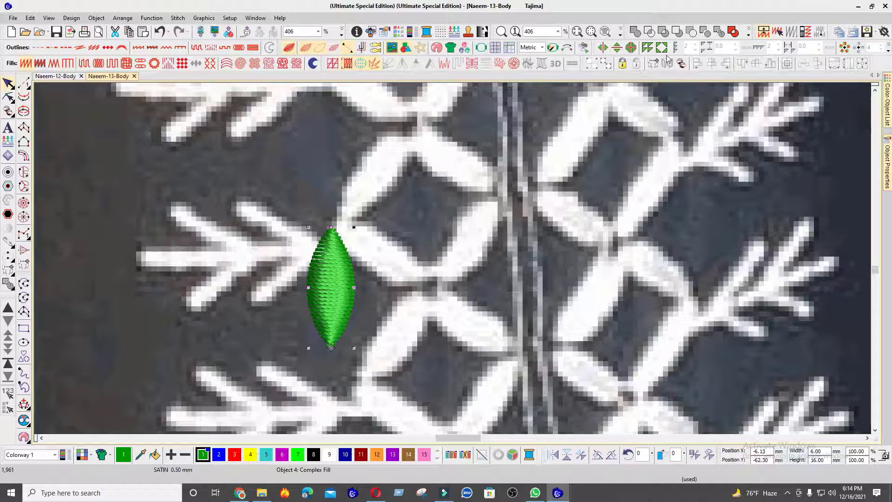
pyautogui.click(845, 48)
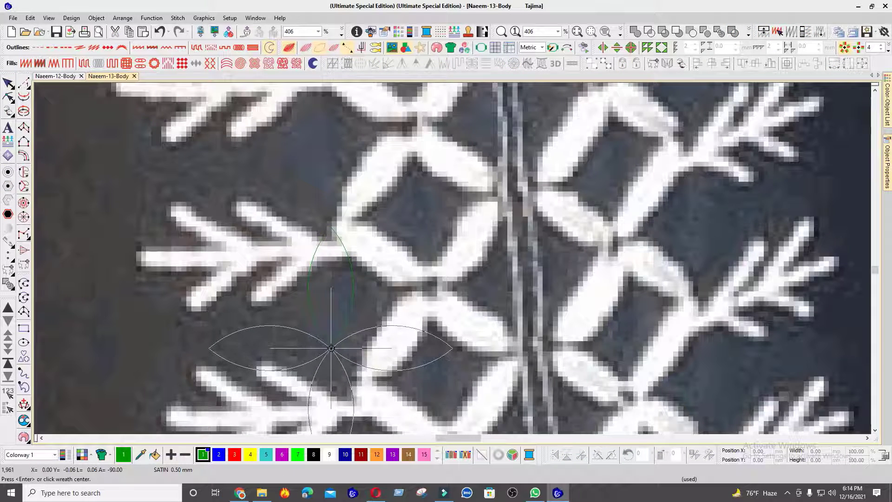
pyautogui.scroll(2, 331, 348)
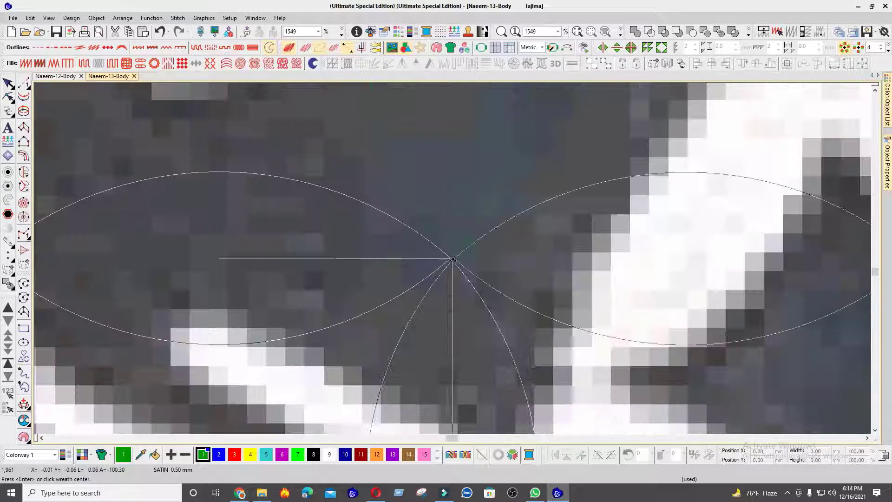
pyautogui.click(453, 257)
pyautogui.scroll(-2, 453, 257)
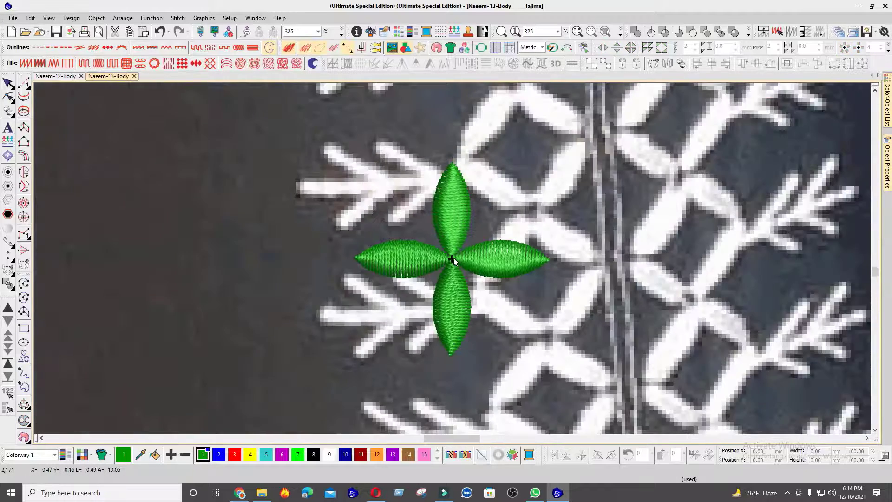
# - Select all four wreath petals and rotate them 45° into an X shape
pyautogui.scroll(-1, 454, 257)
pyautogui.click(477, 255)
pyautogui.keyDown('ctrl'); pyautogui.click(455, 283); pyautogui.keyUp('ctrl')
pyautogui.keyDown('ctrl'); pyautogui.click(434, 259); pyautogui.keyUp('ctrl')
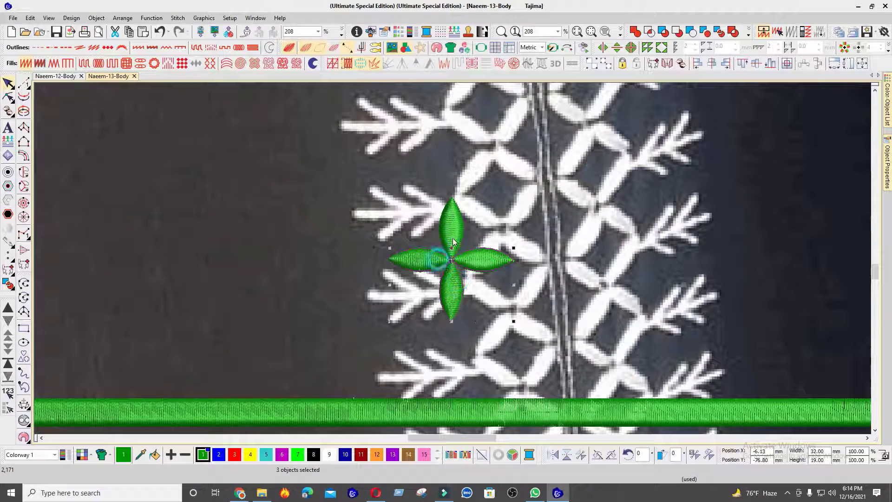
pyautogui.keyDown('ctrl'); pyautogui.click(453, 240); pyautogui.keyUp('ctrl')
pyautogui.click(598, 457)
pyautogui.click(598, 457)
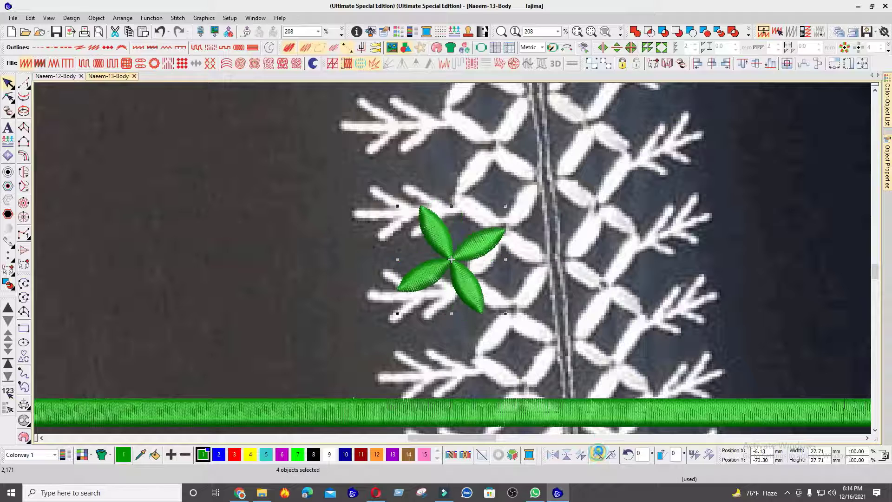
pyautogui.click(598, 457)
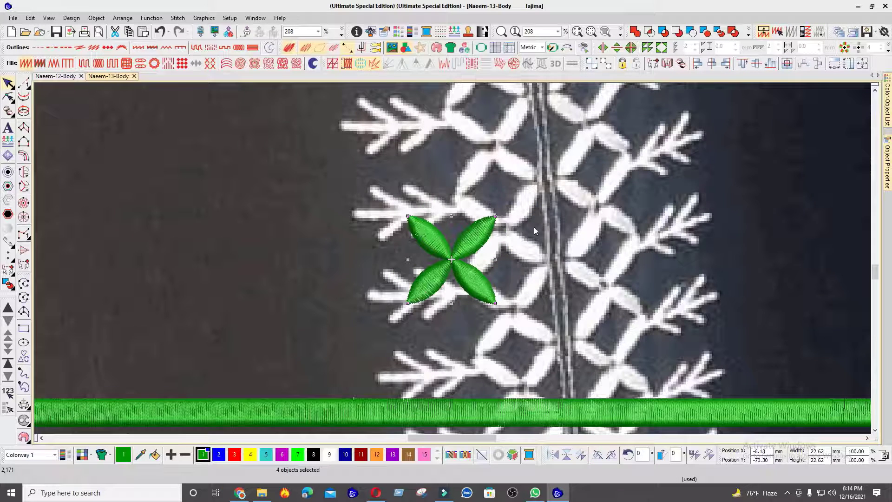
# - Copy the four-petal X straight above the original and nudge the copy down until the facing petal tips meet
pyautogui.scroll(2, 535, 231)
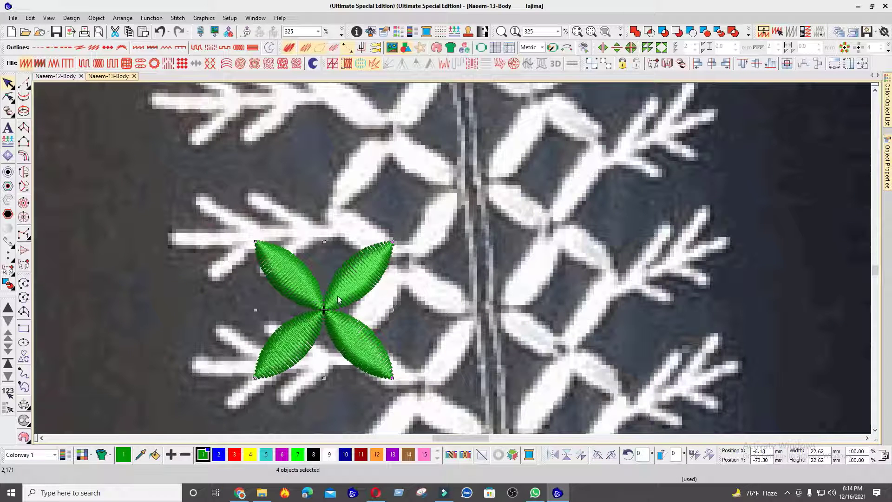
pyautogui.moveTo(344, 371); pyautogui.dragTo(345, 235)
pyautogui.scroll(3, 343, 235)
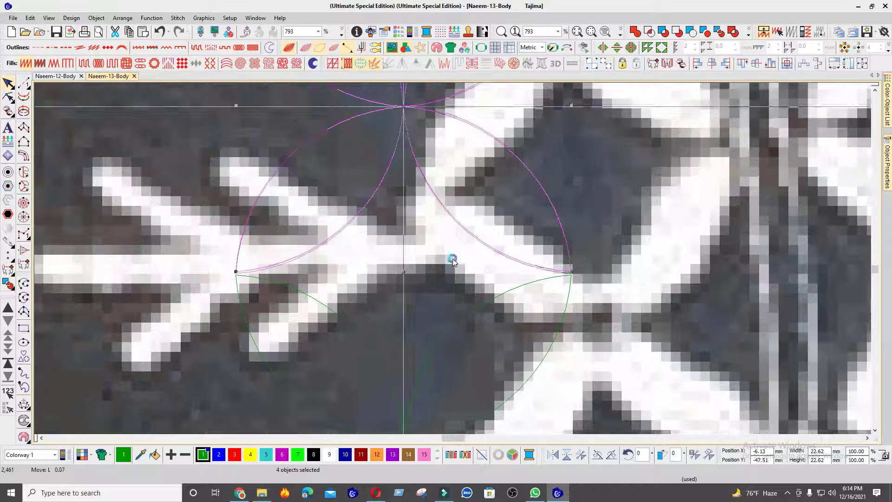
pyautogui.press('Down')
pyautogui.press('Down')
pyautogui.press('Down')
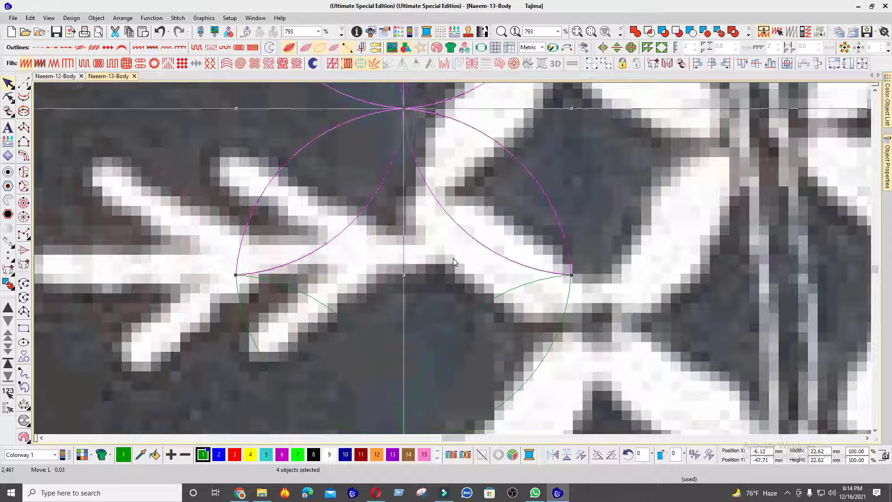
# - Delete the outermost upper and lower petals, leaving the ring of four petals around the central diamond opening
pyautogui.scroll(-6, 455, 258)
pyautogui.press('s')
pyautogui.press('d')
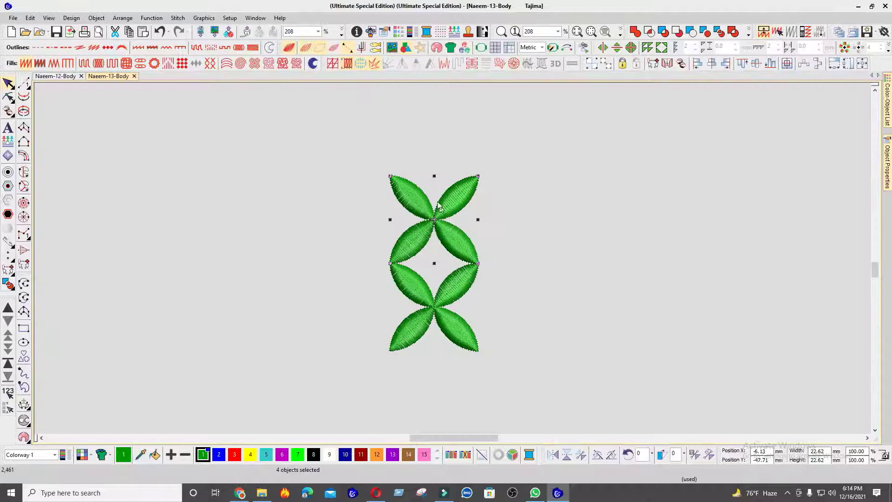
pyautogui.click(343, 150)
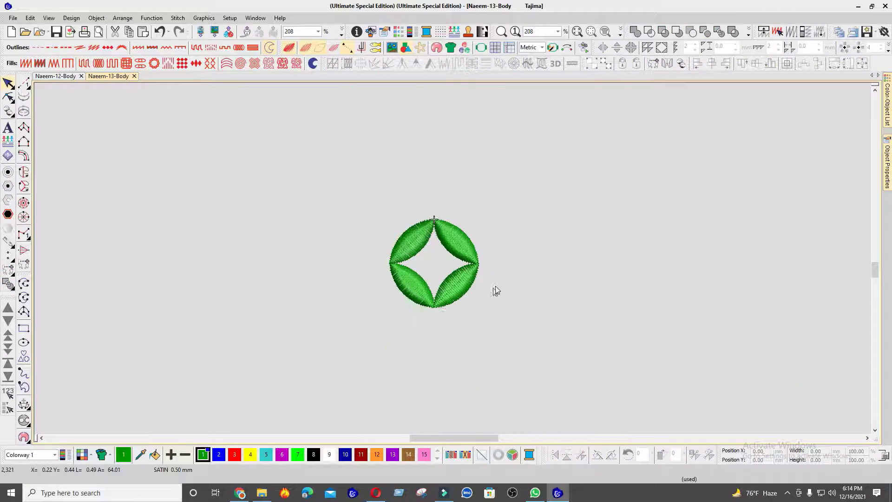
pyautogui.scroll(-2, 454, 261)
pyautogui.scroll(4, 453, 257)
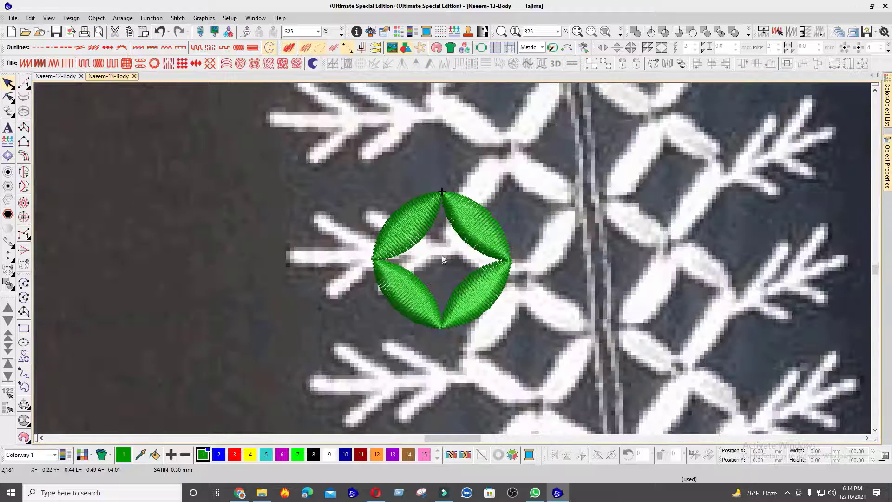
# - Select the four-petal ring and move it over the border diamond at the inner end of the sprig
pyautogui.press('d')
pyautogui.press('d')
pyautogui.press('d')
pyautogui.moveTo(547, 160); pyautogui.dragTo(296, 389)
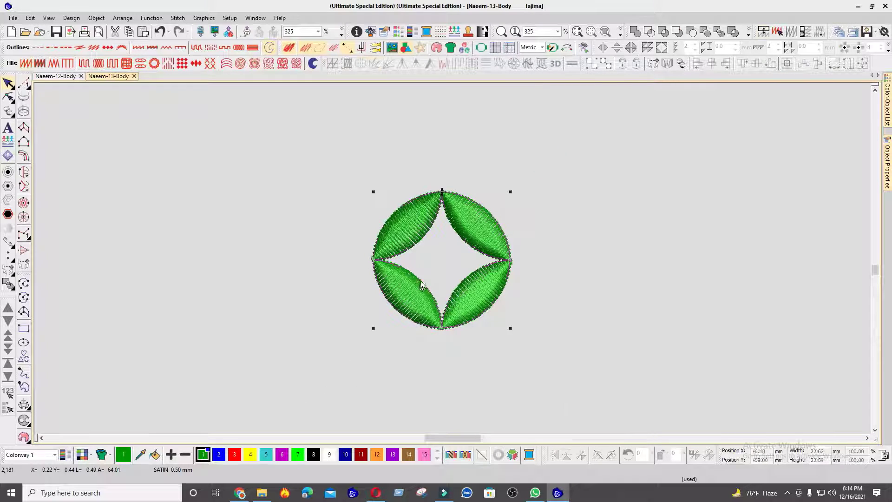
pyautogui.moveTo(432, 271); pyautogui.dragTo(511, 266)
pyautogui.press('d')
pyautogui.scroll(1, 452, 268)
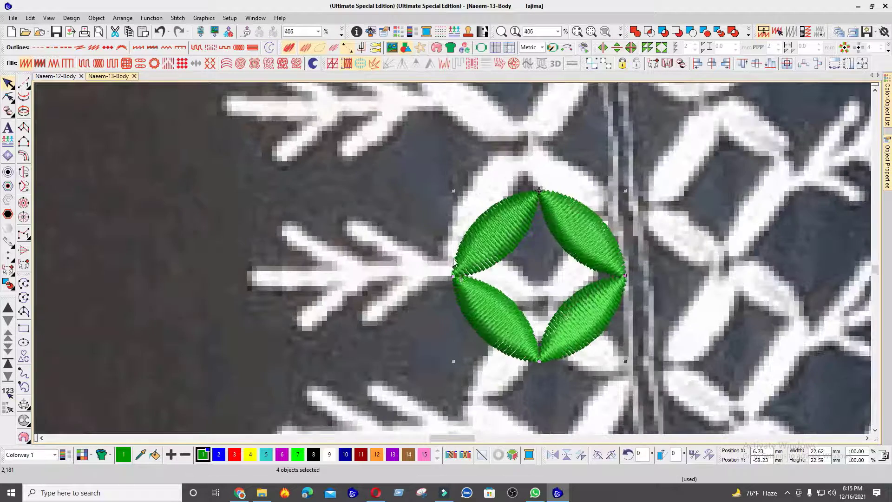
pyautogui.press('Escape')
# - Draw a Column C bar about 28 mm long from the sprig's outer tip to the ring, and group the four ring petals
pyautogui.click(23, 155)
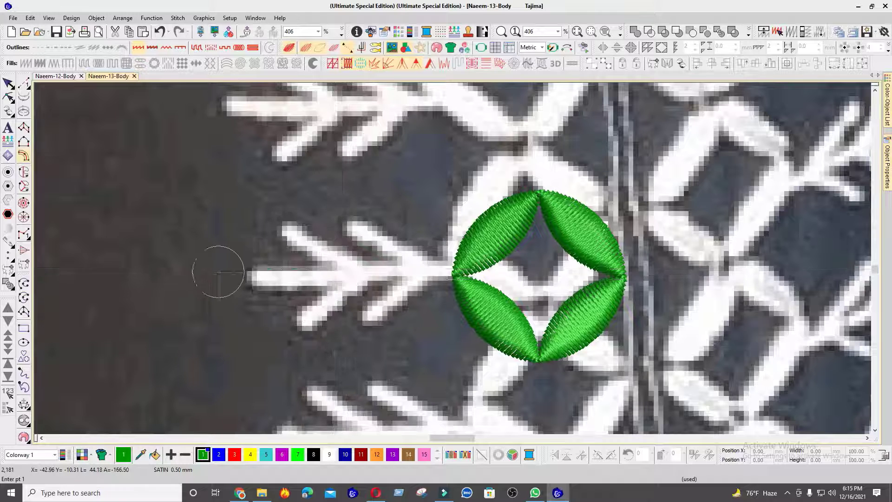
pyautogui.click(245, 280)
pyautogui.click(458, 281)
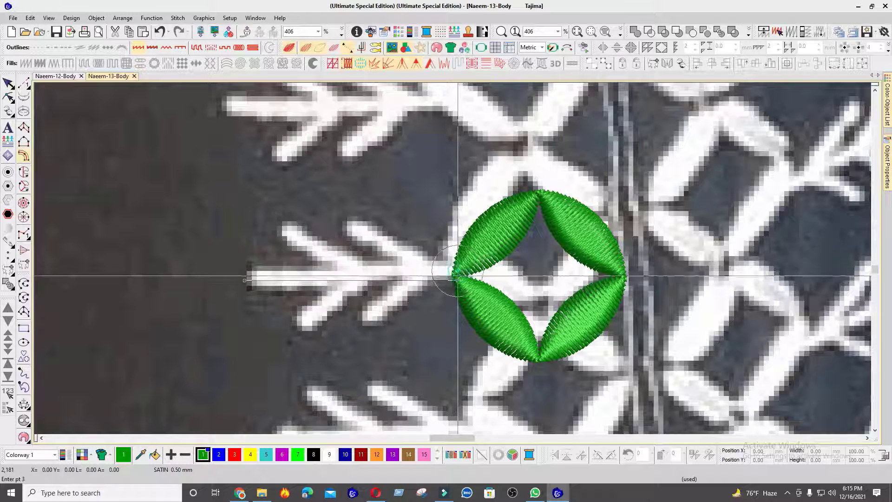
pyautogui.click(458, 308)
pyautogui.press('Escape')
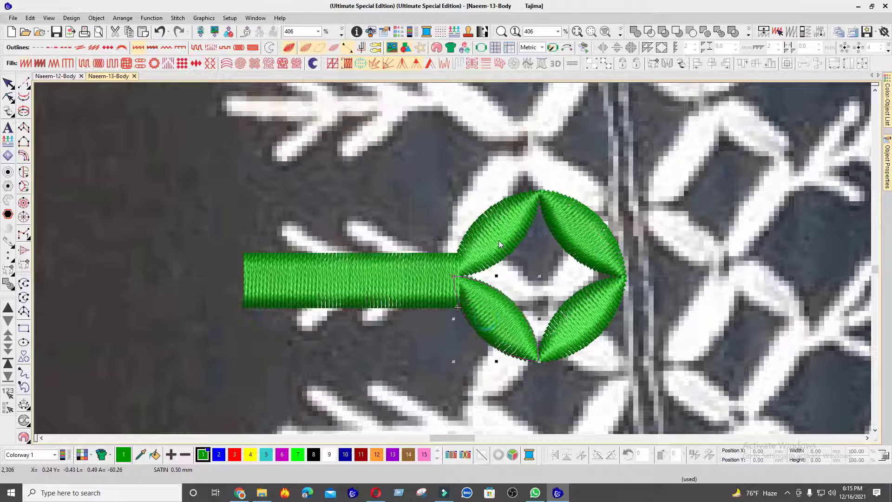
pyautogui.click(498, 240)
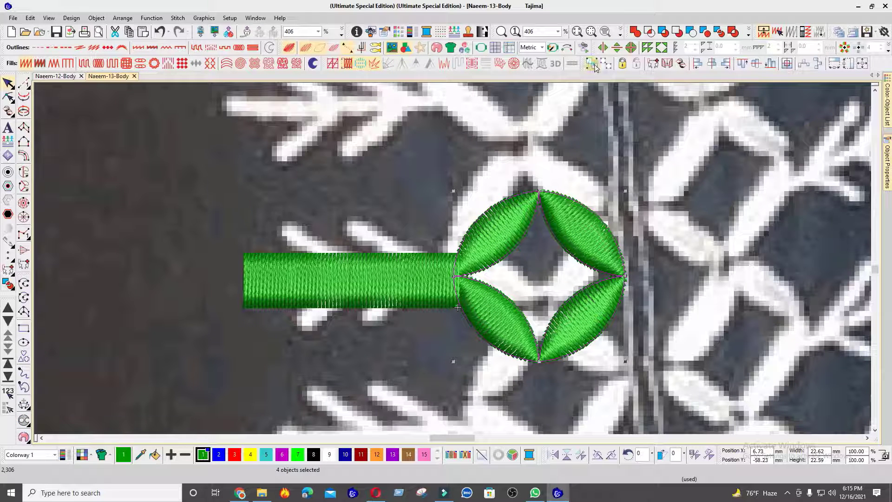
# - Set the stem bar's height to 2.5 mm and compare it with the sprig in the background image
pyautogui.click(419, 277)
pyautogui.doubleClick(820, 460)
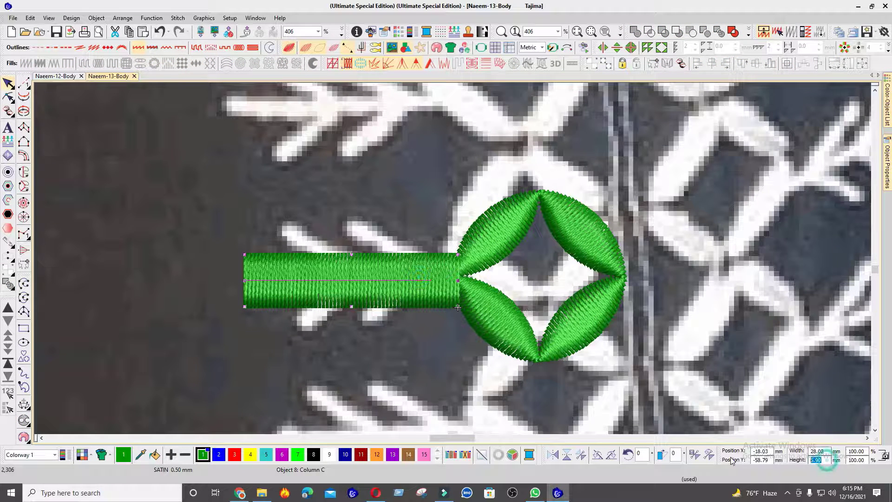
pyautogui.write('2.5')
pyautogui.press('Return')
pyautogui.click(442, 425)
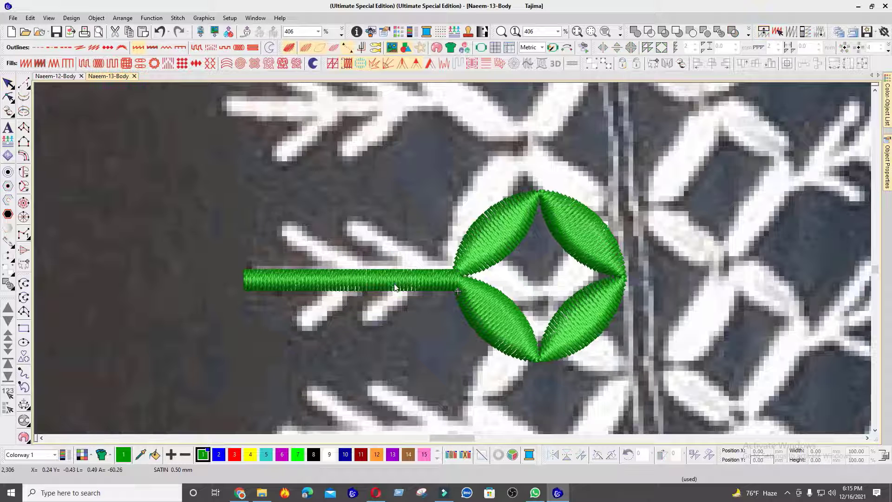
pyautogui.click(395, 284)
pyautogui.press('s')
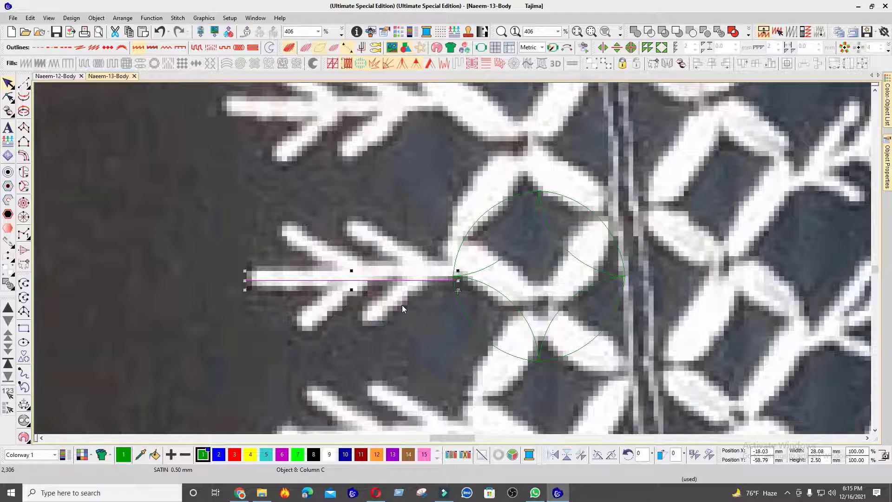
pyautogui.press('s')
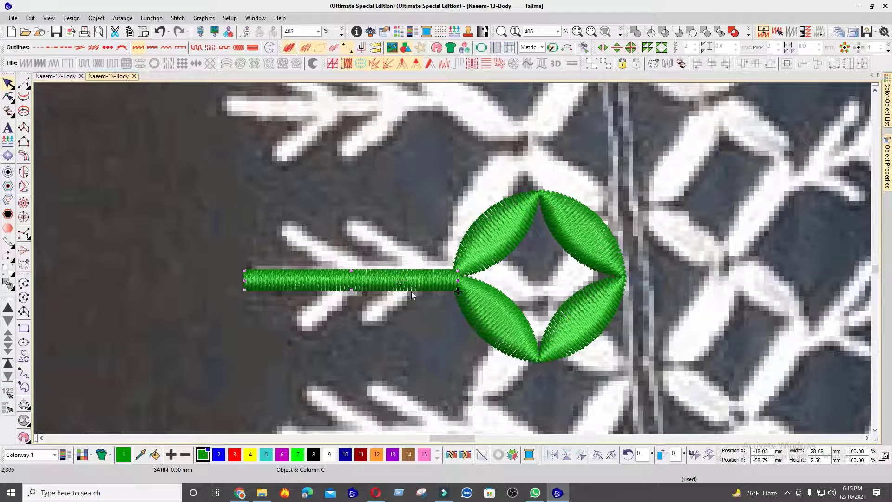
# - Make a diagonal copy of the stem bar over the sprig's lower outer twig and shorten its upper end to meet the stem
pyautogui.moveTo(409, 289); pyautogui.dragTo(370, 322)
pyautogui.moveTo(375, 357); pyautogui.dragTo(410, 231)
pyautogui.press('h')
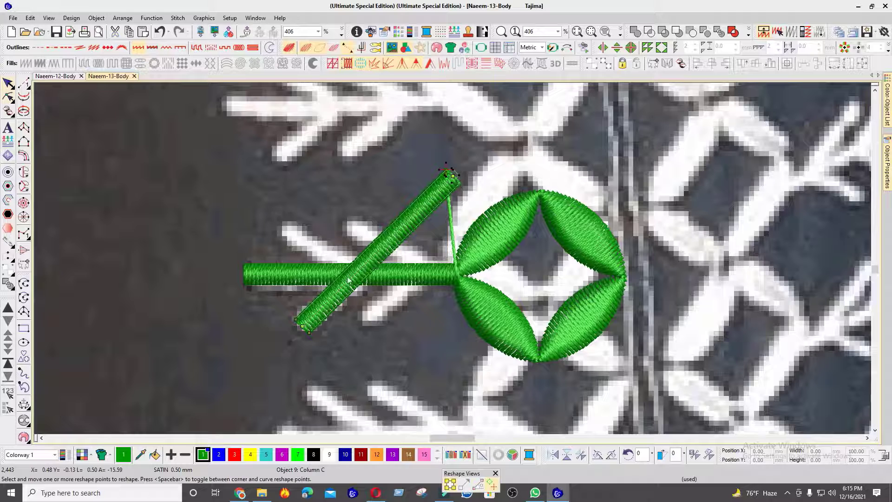
pyautogui.click(355, 275)
pyautogui.moveTo(394, 158); pyautogui.dragTo(487, 231)
pyautogui.press('Delete')
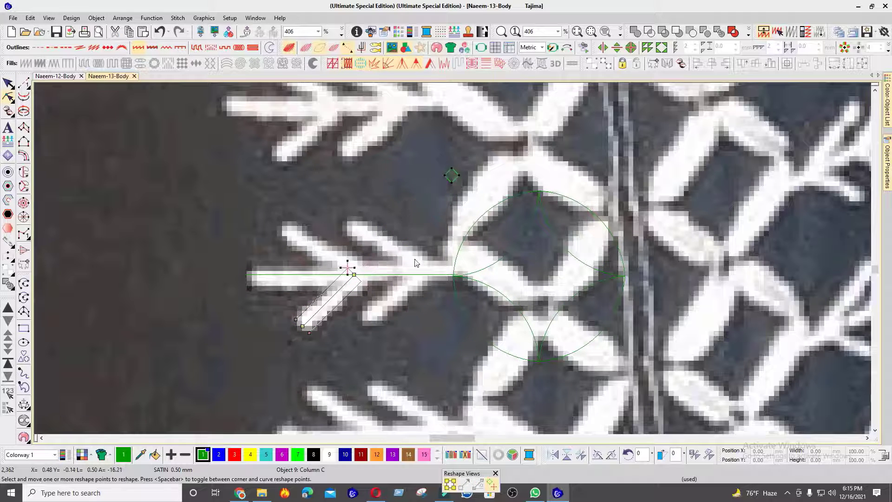
pyautogui.press('Escape')
# - Duplicate the diagonal branch along the stem towards the ring to form the second lower twig, and compare it with the image
pyautogui.moveTo(339, 298); pyautogui.dragTo(401, 297)
pyautogui.scroll(-2, 404, 298)
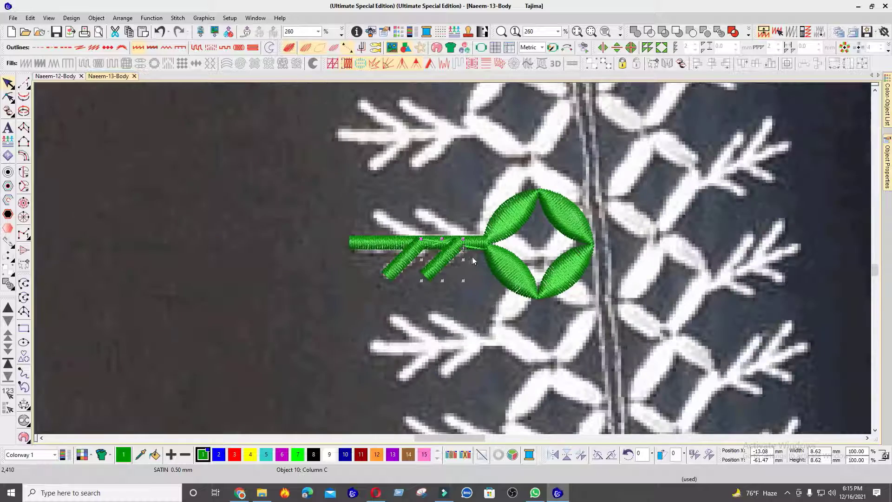
pyautogui.scroll(1, 472, 257)
pyautogui.scroll(-2, 452, 258)
pyautogui.scroll(1, 479, 256)
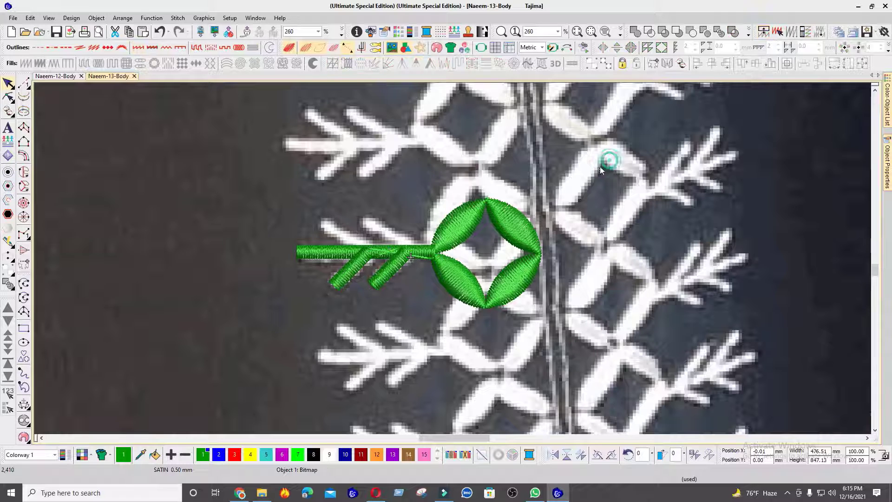
# - Shift the background image towards the lower left relative to the stitched motif and lock it in place
pyautogui.moveTo(611, 159); pyautogui.dragTo(498, 274)
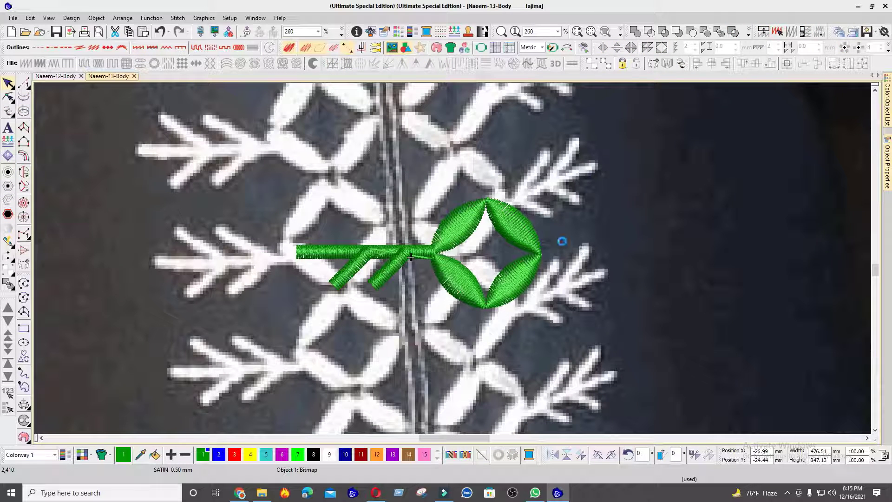
pyautogui.press('k')
pyautogui.moveTo(598, 159); pyautogui.dragTo(421, 319)
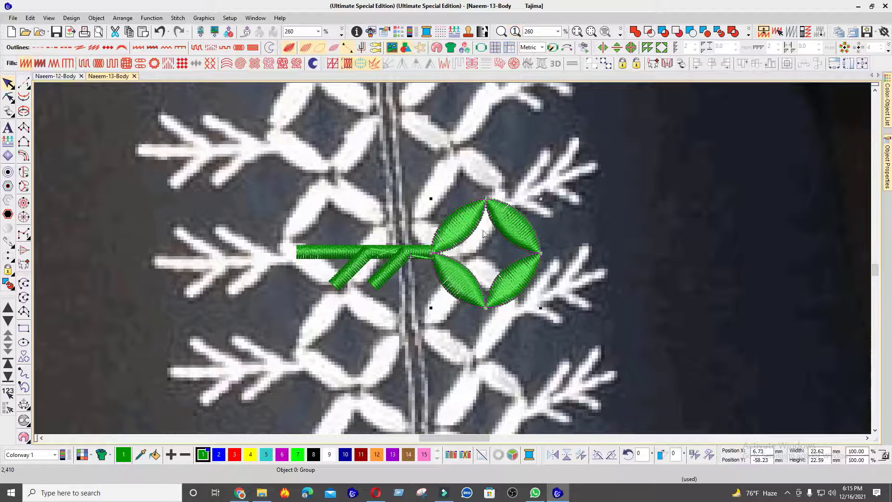
pyautogui.click(477, 179)
# - Draw a rectangle about 62 × 52 mm around the sprig, with one side running through the ring's centre
pyautogui.click(308, 251)
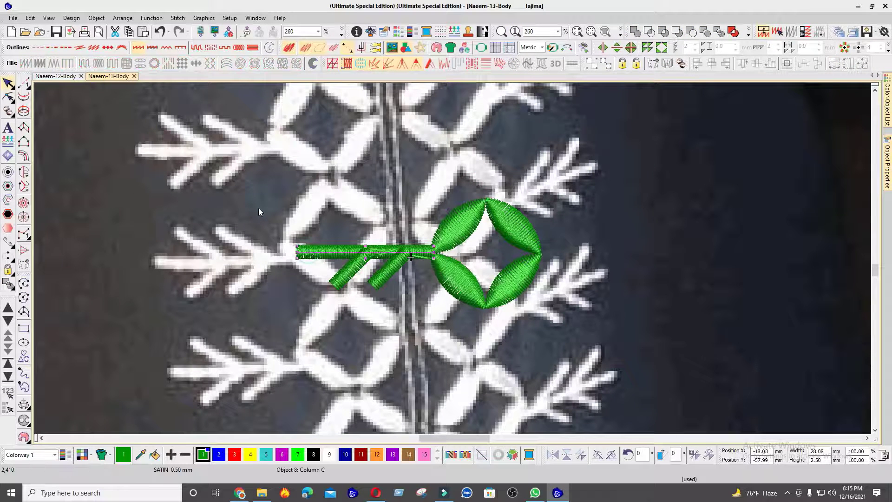
pyautogui.click(24, 328)
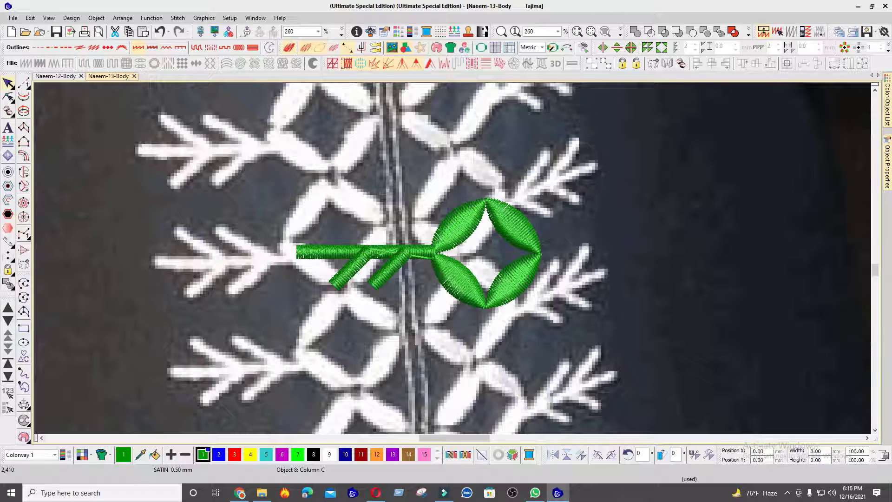
pyautogui.click(183, 135)
pyautogui.click(484, 387)
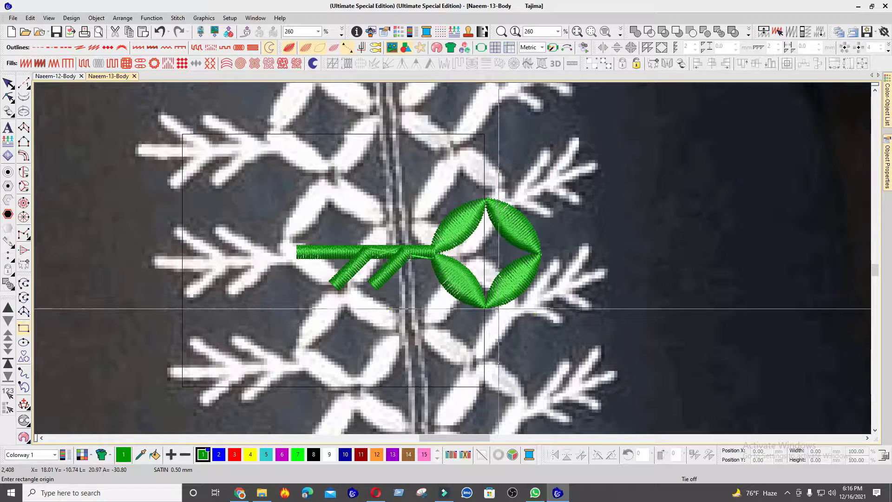
pyautogui.press('Escape')
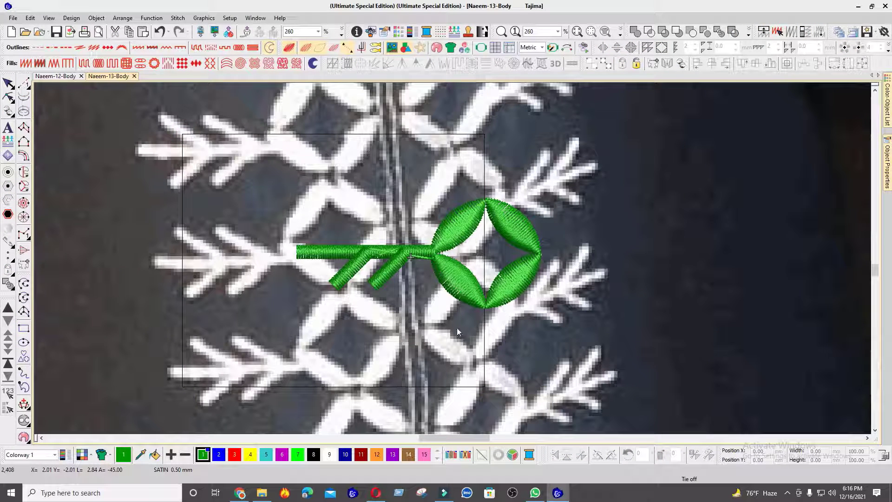
# - Select the rectangle and the stem bar, and align the rectangle's vertical centre with the stem
pyautogui.click(485, 330)
pyautogui.keyDown('ctrl'); pyautogui.click(324, 251); pyautogui.keyUp('ctrl')
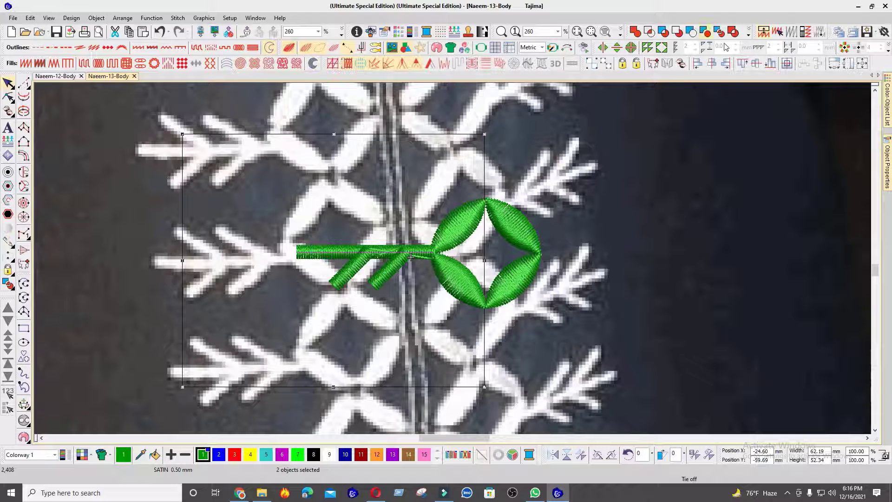
pyautogui.click(756, 64)
# - Select both lower branches, the stem and the rectangle, and mirror-copy them vertically so matching branches lie above the stem
pyautogui.click(346, 272)
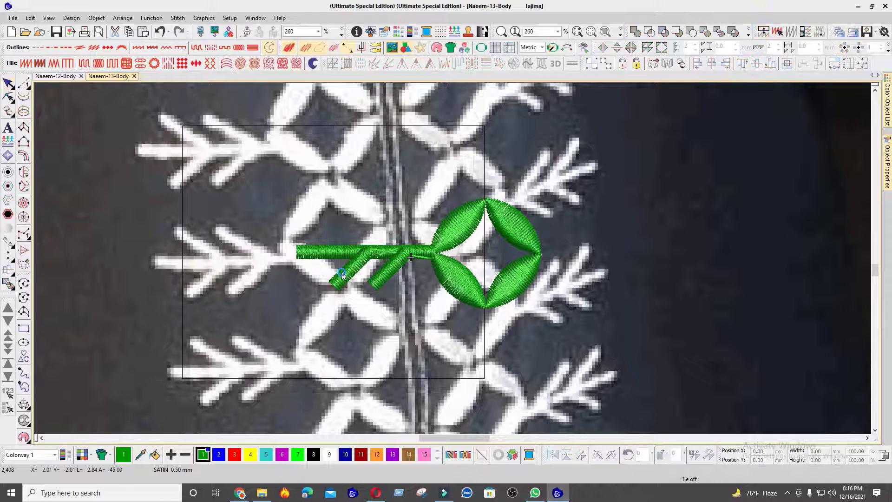
pyautogui.keyDown('ctrl'); pyautogui.click(394, 266); pyautogui.keyUp('ctrl')
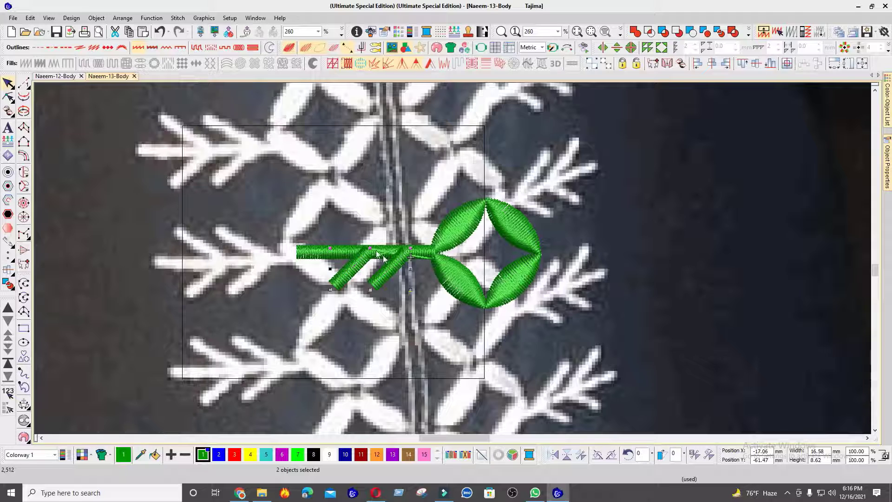
pyautogui.keyDown('ctrl'); pyautogui.click(328, 253); pyautogui.keyUp('ctrl')
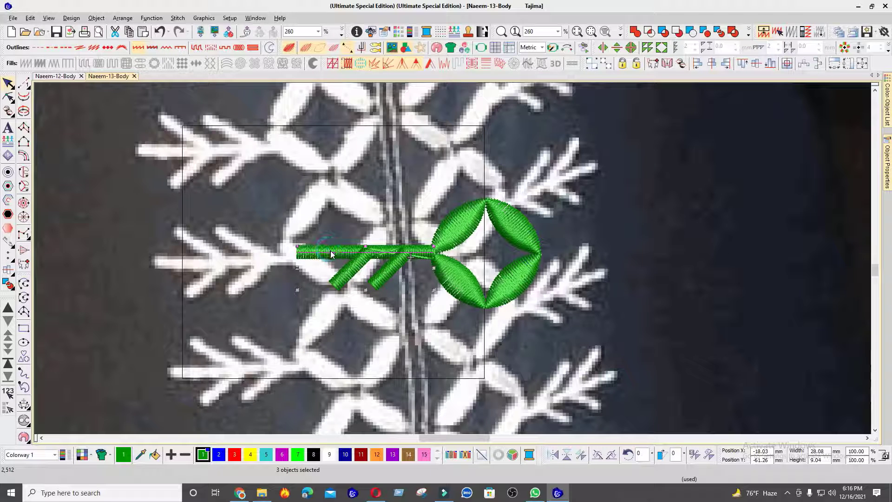
pyautogui.hotkey('ctrl', 'shift', 'v')
pyautogui.hotkey('ctrl', 'z')
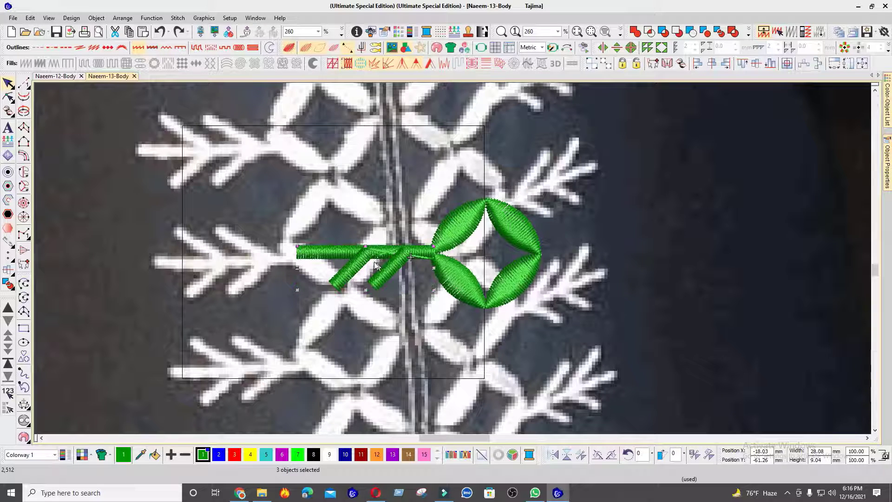
pyautogui.keyDown('ctrl'); pyautogui.click(214, 125); pyautogui.keyUp('ctrl')
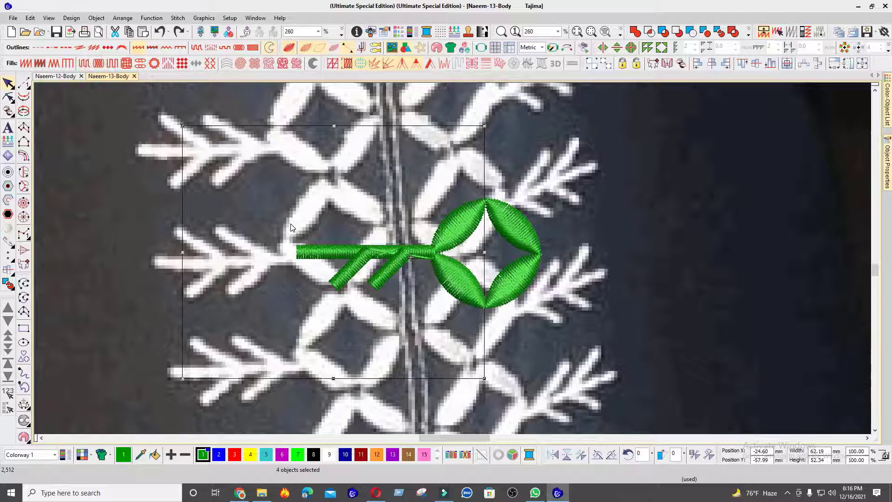
pyautogui.hotkey('ctrl', 'shift', 'v')
pyautogui.press('Escape')
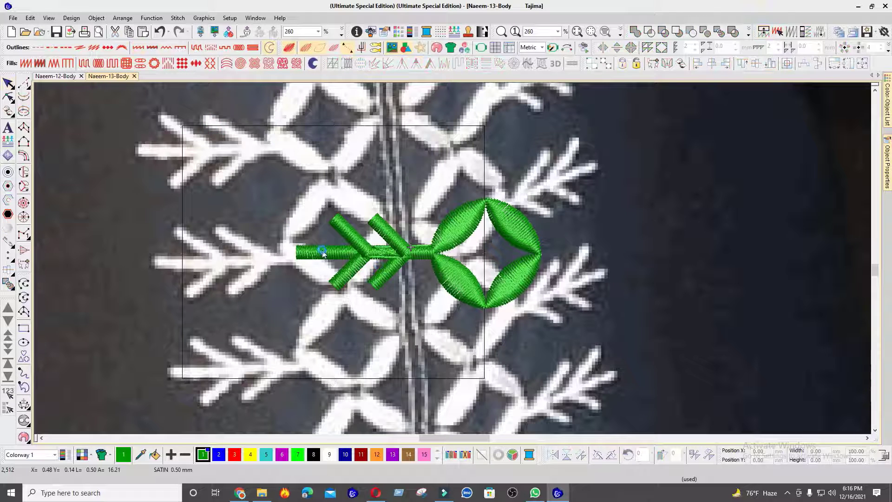
pyautogui.moveTo(322, 252); pyautogui.dragTo(311, 169)
pyautogui.hotkey('ctrl', 'z')
pyautogui.press('Escape')
pyautogui.scroll(3, 355, 240)
pyautogui.scroll(-4, 463, 258)
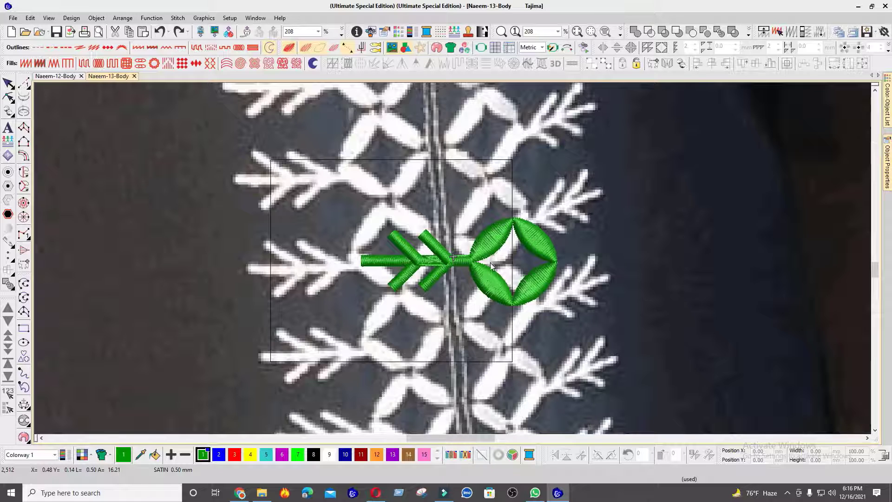
pyautogui.scroll(2, 452, 258)
pyautogui.scroll(1, 453, 258)
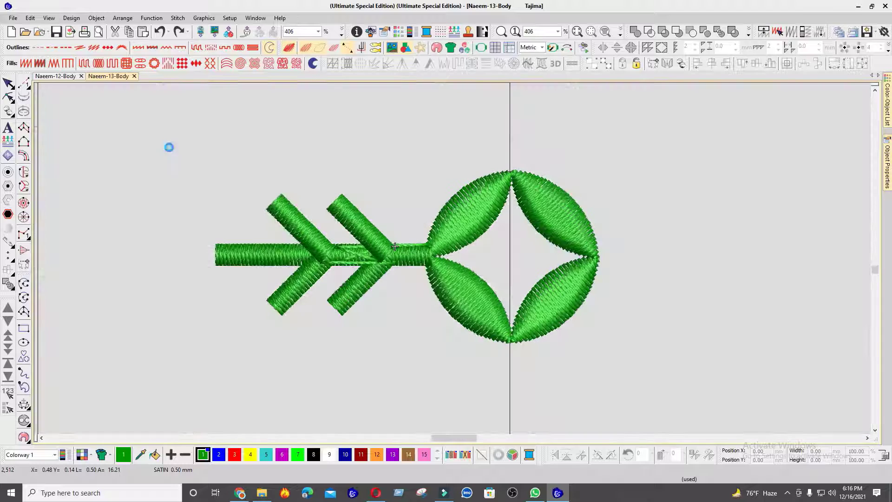
# - Try to branch the sprig's bars into one object, with the entry and exit points at the ring end
pyautogui.moveTo(169, 146); pyautogui.dragTo(466, 365)
pyautogui.press('i')
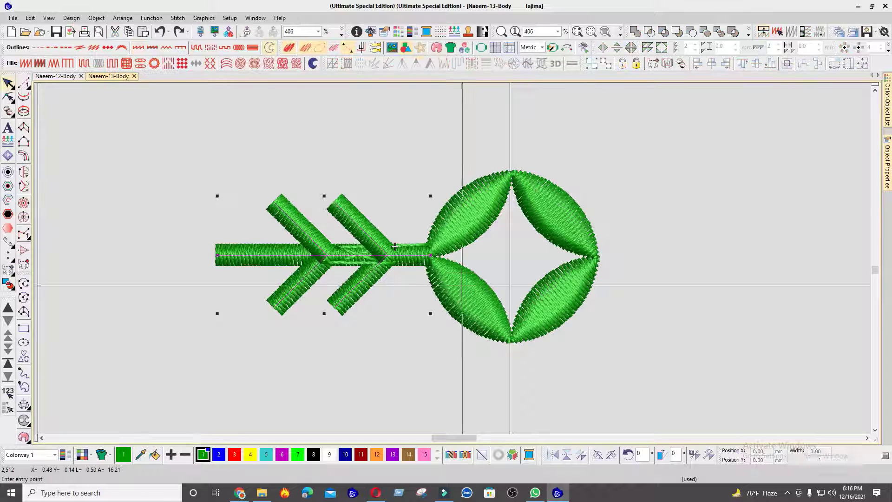
pyautogui.click(462, 255)
pyautogui.click(501, 267)
pyautogui.scroll(-3, 454, 269)
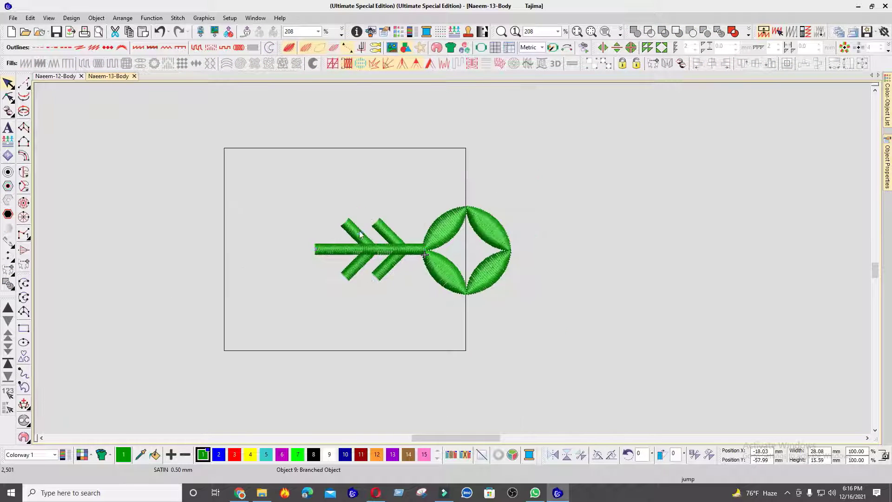
# - Branch the whole sprig and petal ring into one object, with entry and exit points at the ring's outer tip
pyautogui.moveTo(288, 194); pyautogui.dragTo(556, 311)
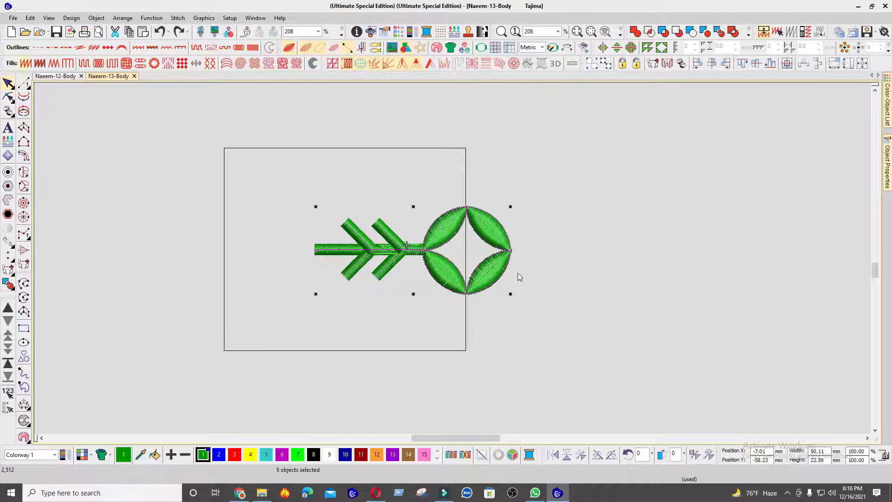
pyautogui.press('i')
pyautogui.click(515, 250)
pyautogui.click(517, 251)
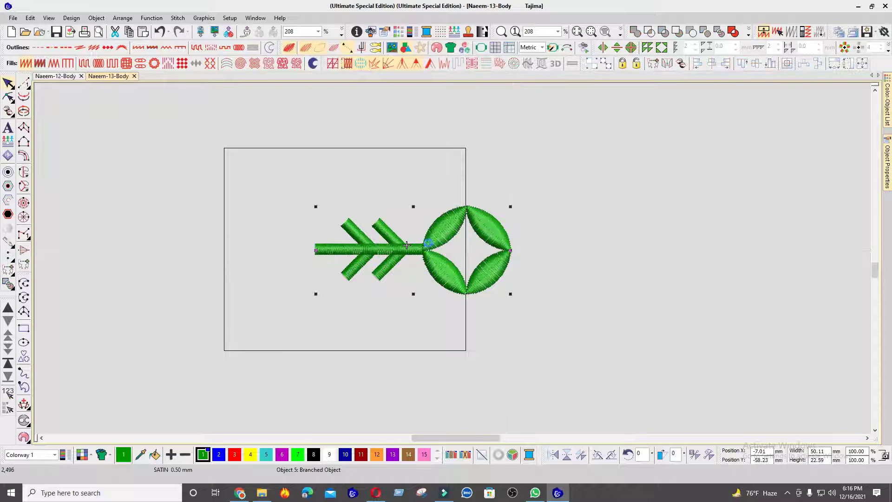
pyautogui.scroll(2, 453, 255)
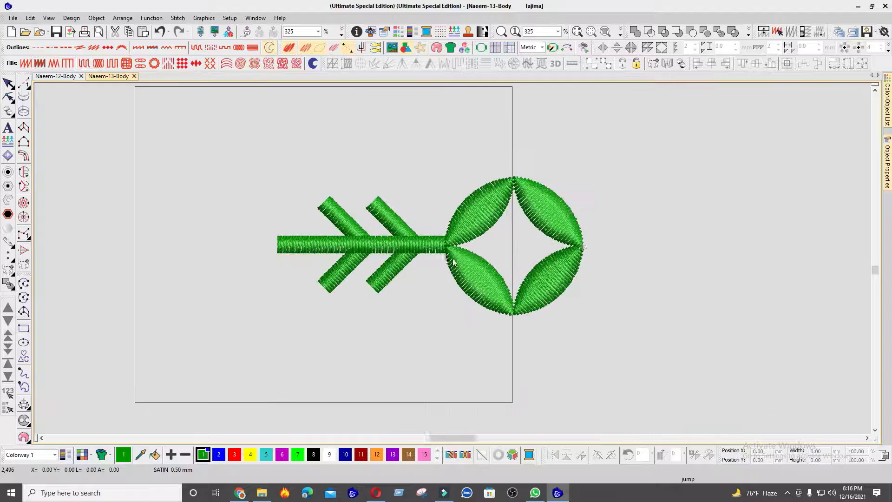
pyautogui.scroll(-2, 453, 257)
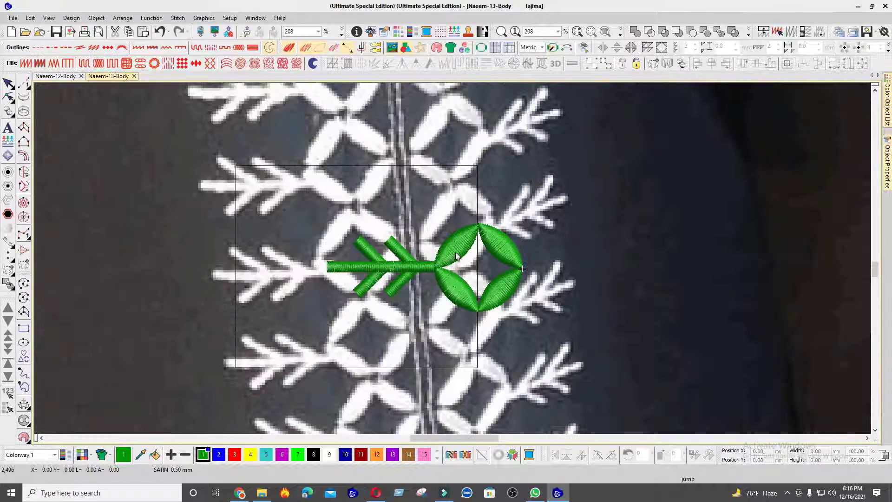
# - Rotate the branched motif 90° counterclockwise so the ring is uppermost, and move it over a border diamond beside the seam
pyautogui.click(469, 254)
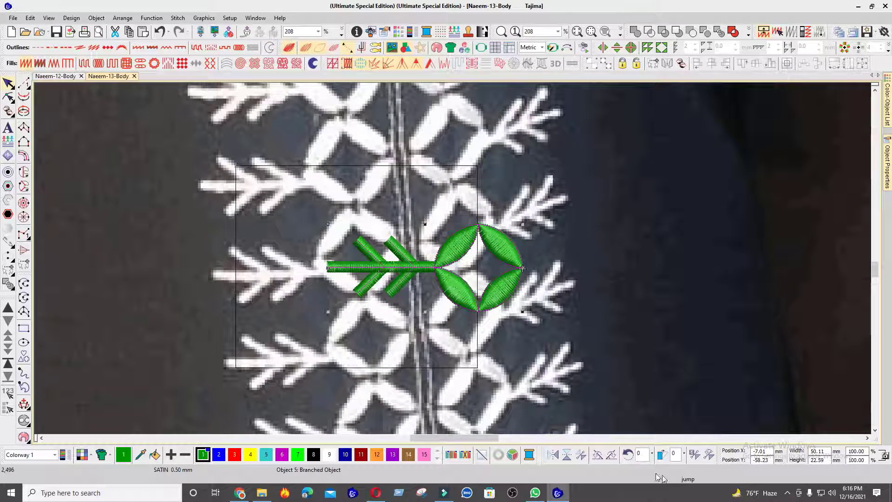
pyautogui.click(627, 454)
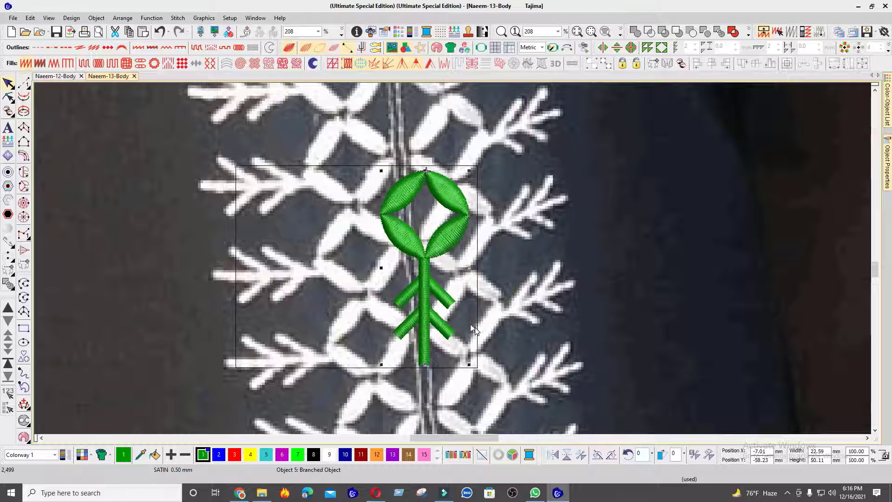
pyautogui.click(446, 261)
pyautogui.scroll(2, 446, 253)
pyautogui.moveTo(454, 247); pyautogui.dragTo(369, 301)
# - Draw a horizontal run line about 28 mm long along the ring's upper tip, select it and open its width for editing
pyautogui.click(23, 84)
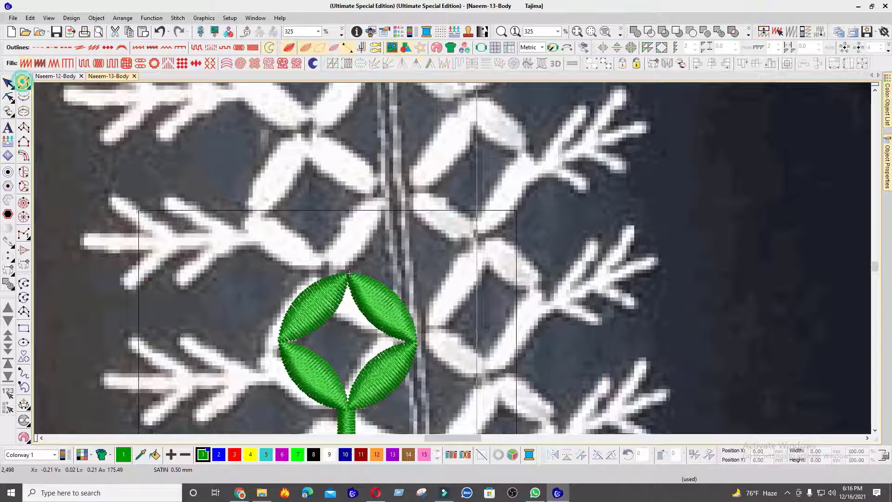
pyautogui.click(249, 270)
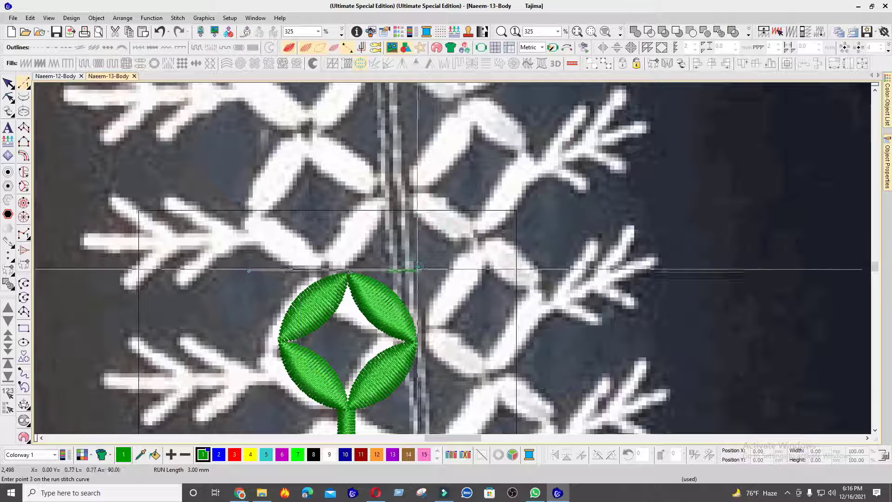
pyautogui.click(417, 270)
pyautogui.press('Return')
pyautogui.press('Escape')
pyautogui.click(393, 272)
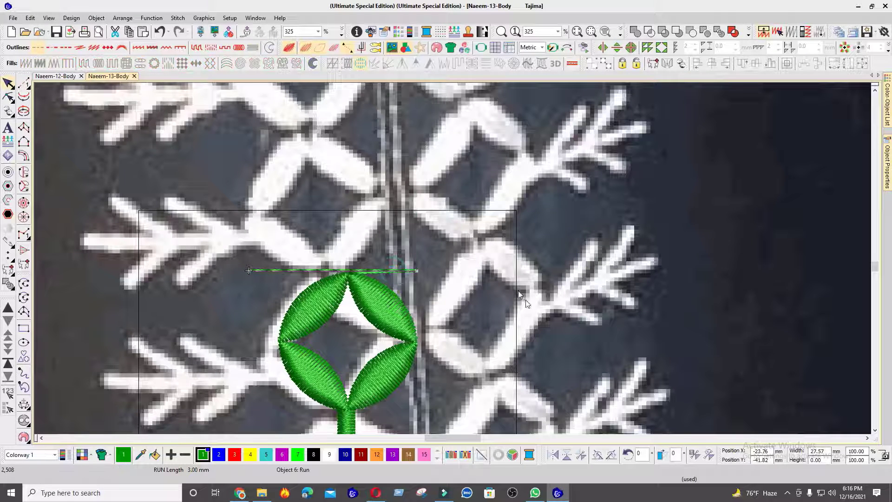
pyautogui.doubleClick(818, 451)
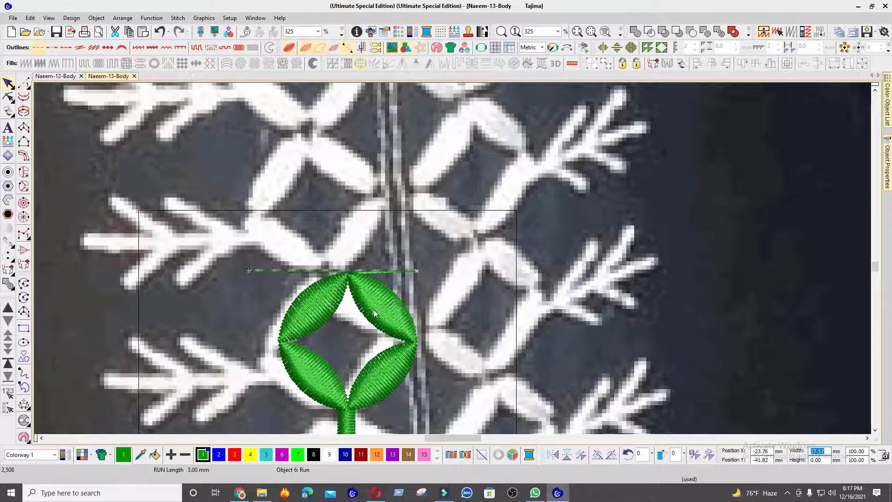
# - Duplicate the branched motif horizontally so the two rings' side tips meet, checking the joint up close
pyautogui.moveTo(377, 313); pyautogui.dragTo(235, 313)
pyautogui.scroll(6, 456, 261)
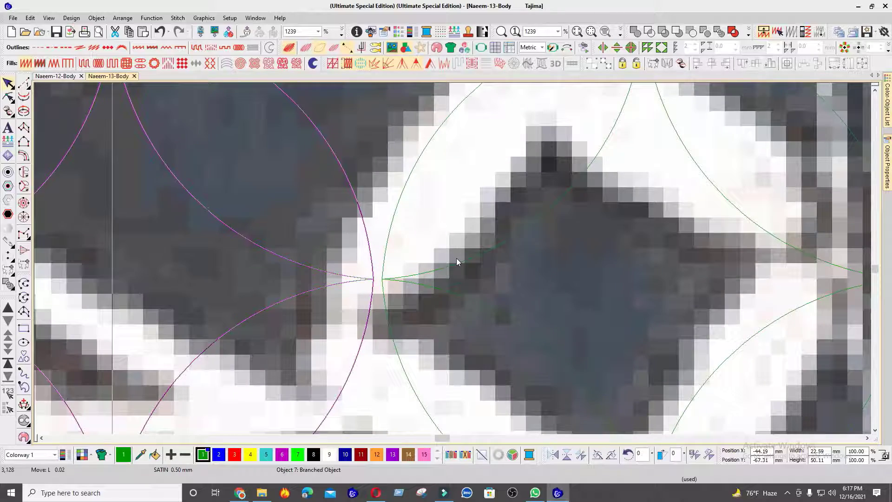
pyautogui.scroll(-4, 456, 262)
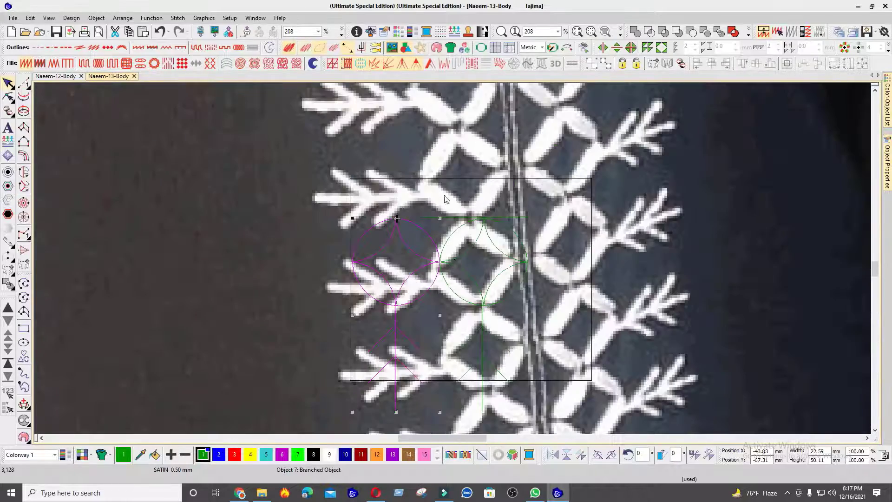
pyautogui.scroll(6, 452, 258)
# - Move the horizontal run line level with the ring tips so its right end meets the right ring's upper tip
pyautogui.click(528, 295)
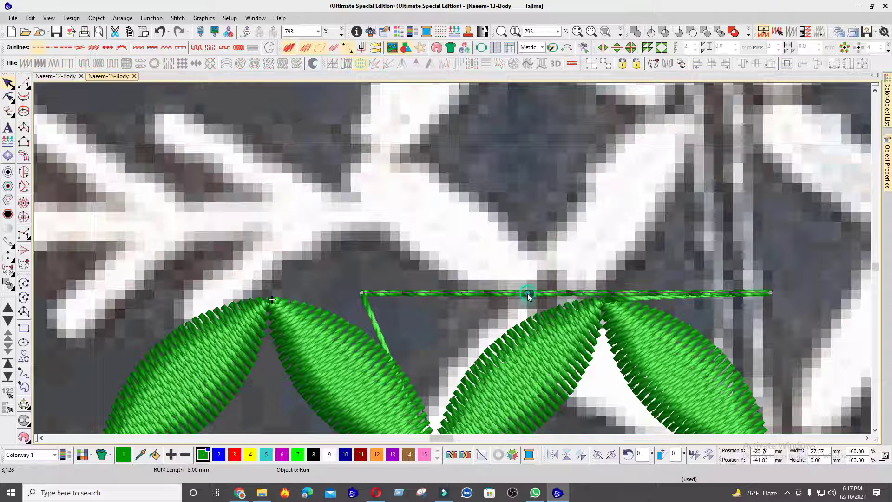
pyautogui.moveTo(528, 294); pyautogui.dragTo(389, 294)
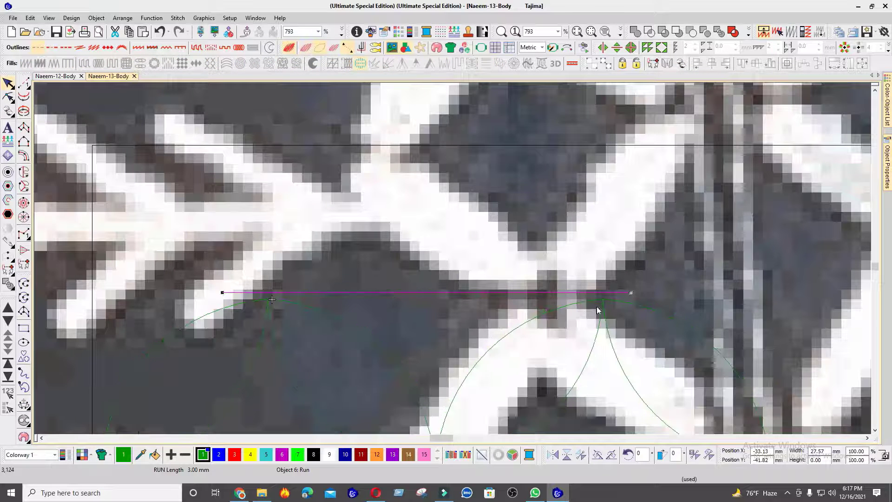
pyautogui.moveTo(607, 292); pyautogui.dragTo(587, 297)
pyautogui.scroll(2, 604, 305)
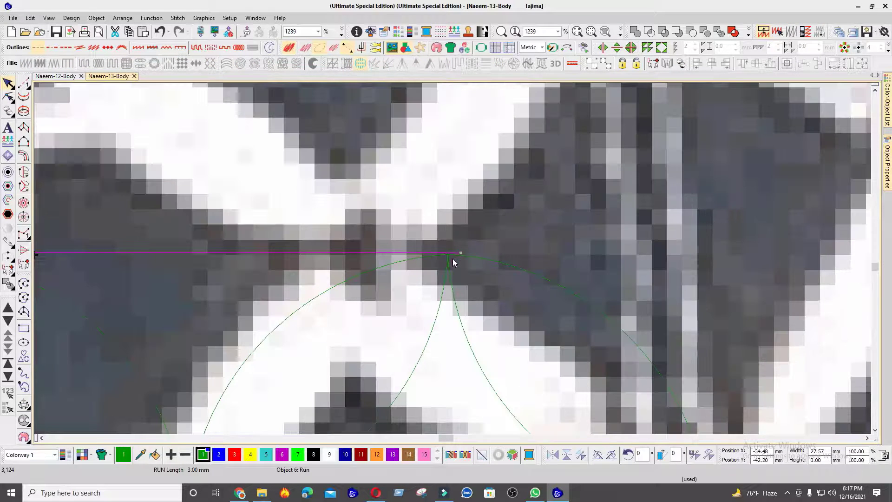
pyautogui.moveTo(453, 262); pyautogui.dragTo(454, 255)
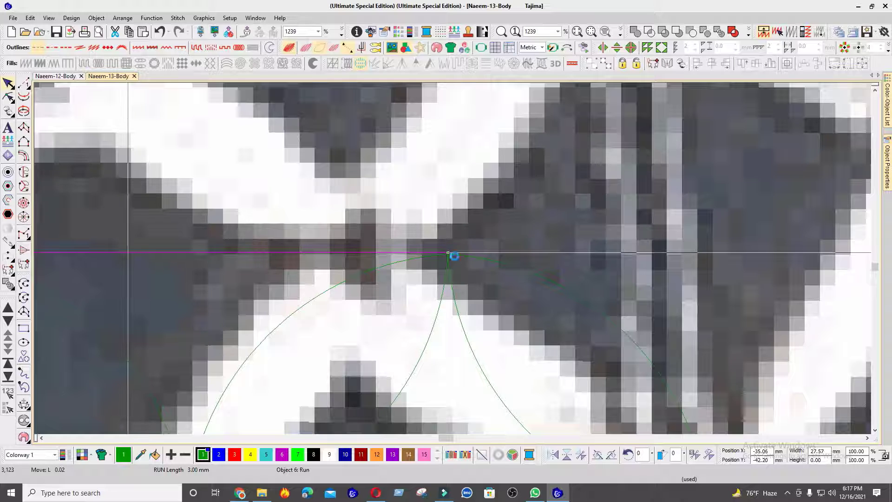
# - Shorten the run line to 22.59 mm so its left end meets the left ring's upper tip
pyautogui.scroll(2, 454, 256)
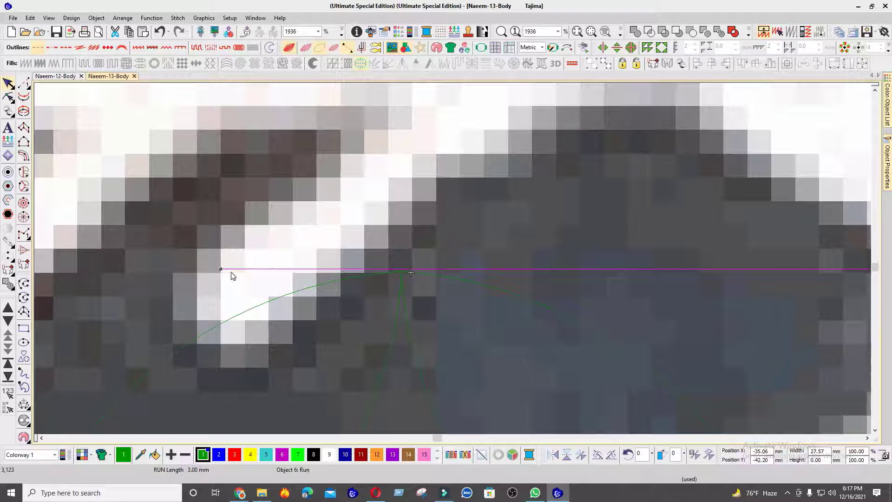
pyautogui.moveTo(218, 271); pyautogui.dragTo(401, 274)
pyautogui.scroll(-2, 453, 257)
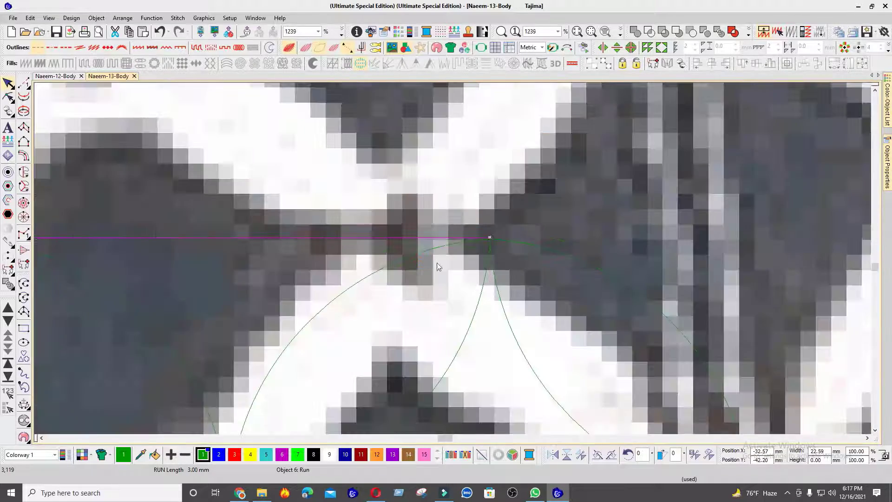
pyautogui.scroll(-3, 453, 259)
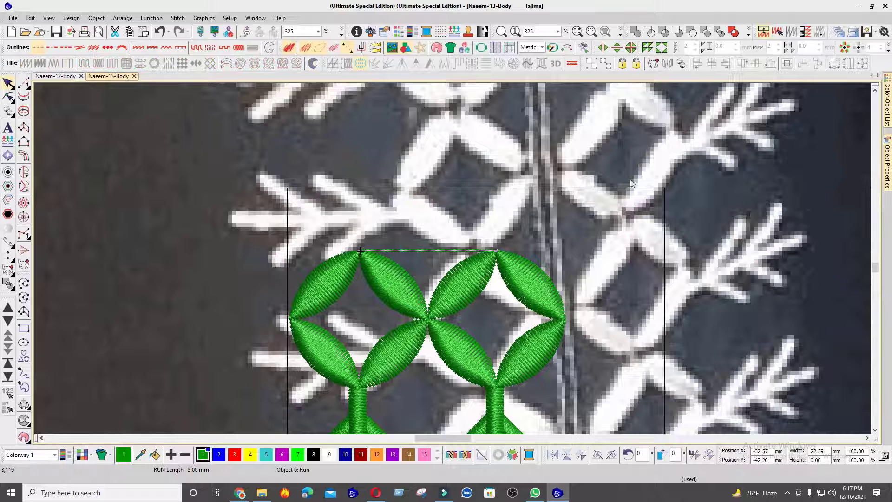
# - Change the connecting line's stitch type to Triple Run and turn off its variable run length
pyautogui.click(888, 168)
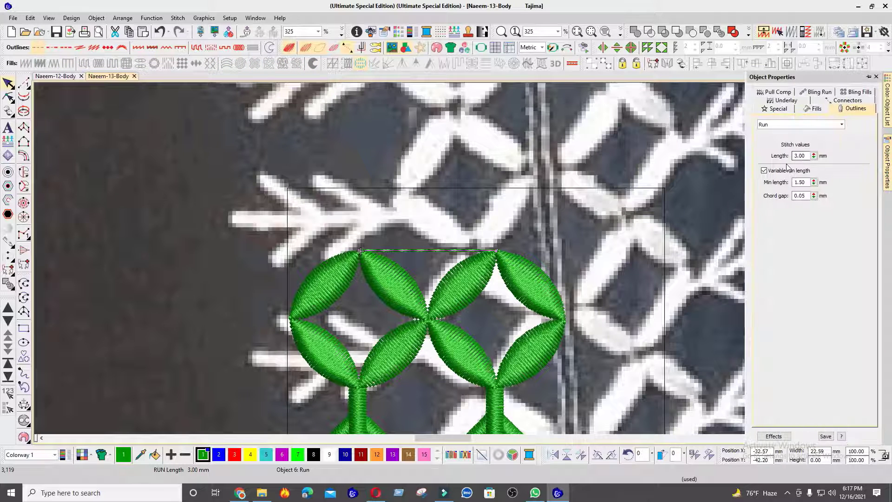
pyautogui.click(786, 125)
pyautogui.click(780, 138)
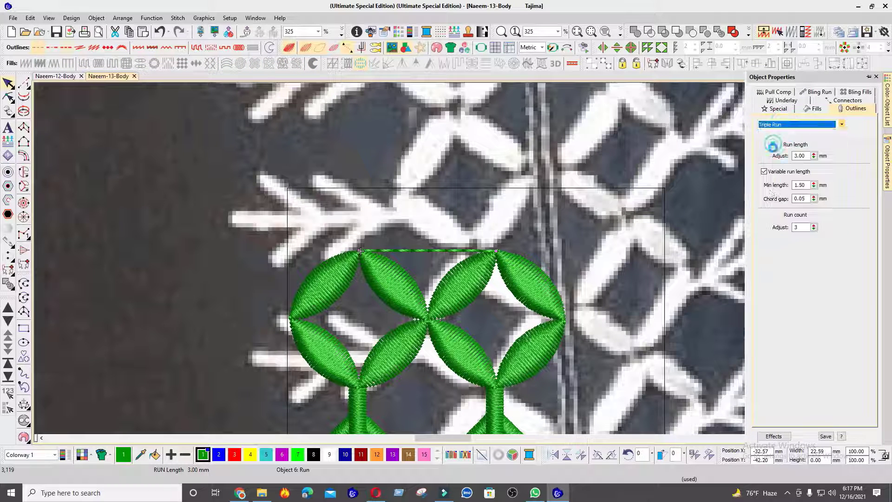
pyautogui.click(783, 171)
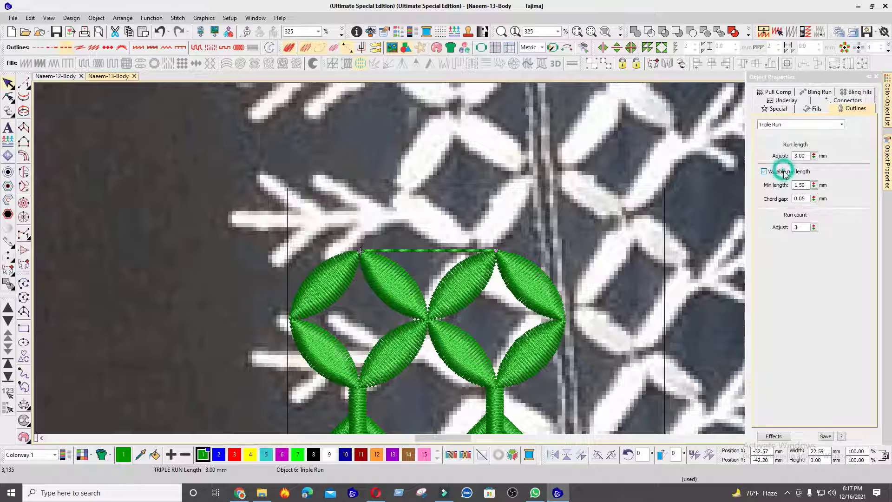
pyautogui.scroll(-4, 420, 264)
pyautogui.scroll(2, 454, 265)
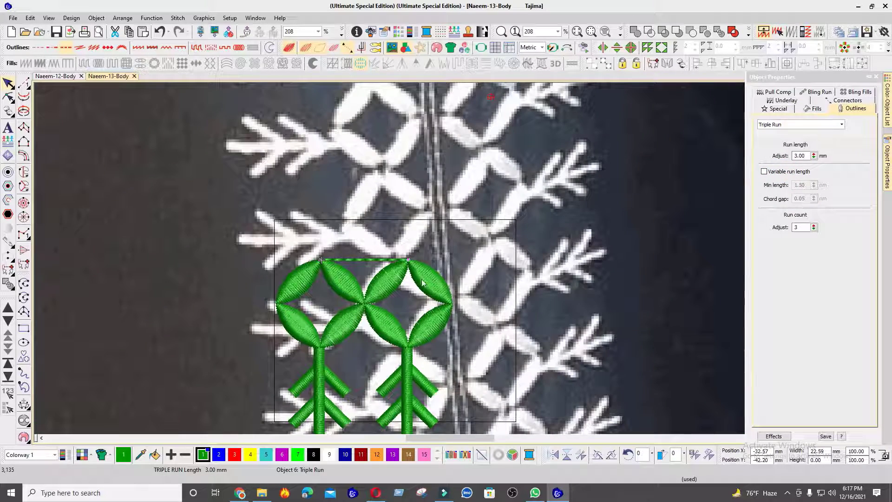
pyautogui.scroll(-3, 448, 267)
pyautogui.press('Escape')
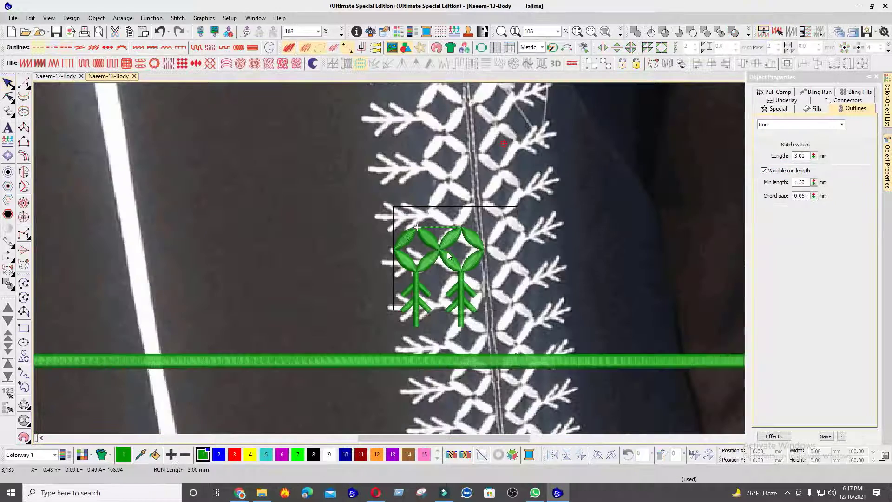
# - Hide the backdrop photo and set the rectangular frame around the motifs to 450 mm wide
pyautogui.press('d')
pyautogui.click(518, 243)
pyautogui.scroll(-3, 515, 241)
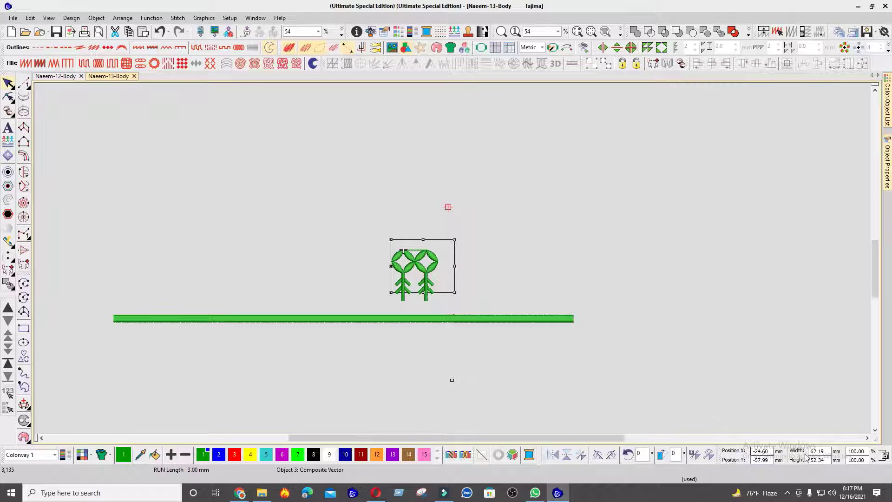
pyautogui.doubleClick(831, 450)
pyautogui.press('Return')
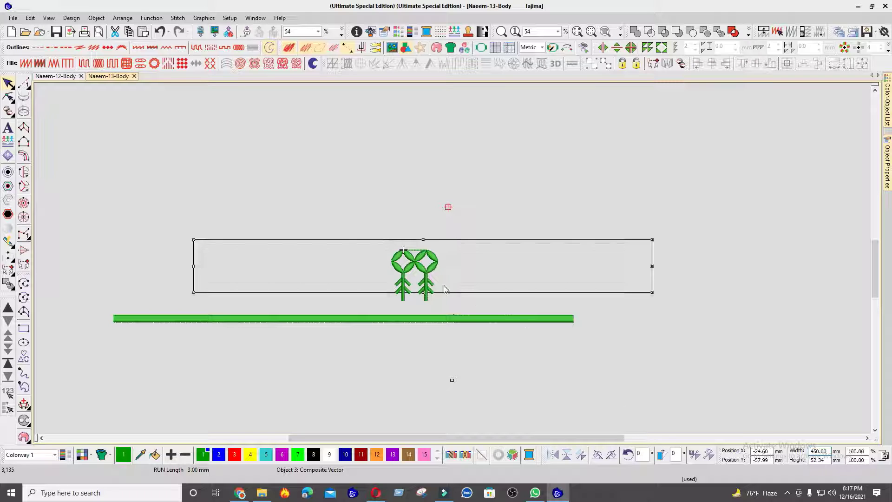
# - Align the right edges of the 450 mm frame and the right-hand motif
pyautogui.keyDown('ctrl'); pyautogui.click(437, 269); pyautogui.keyUp('ctrl')
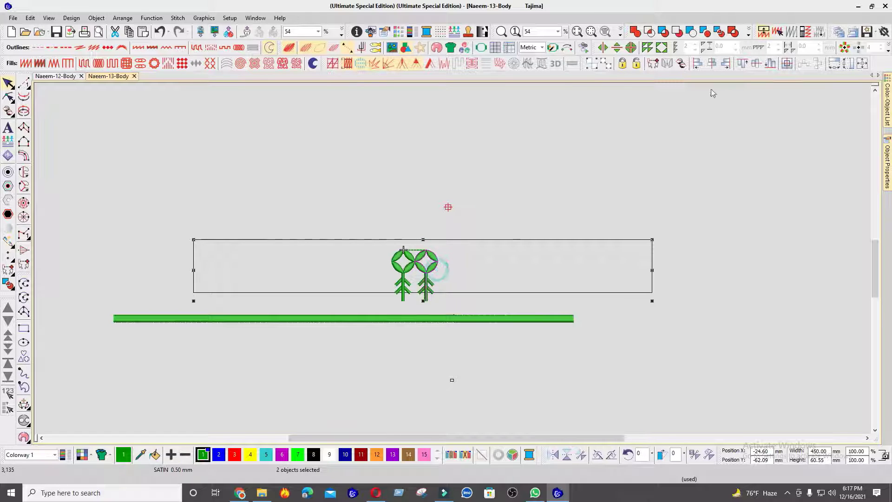
pyautogui.click(723, 65)
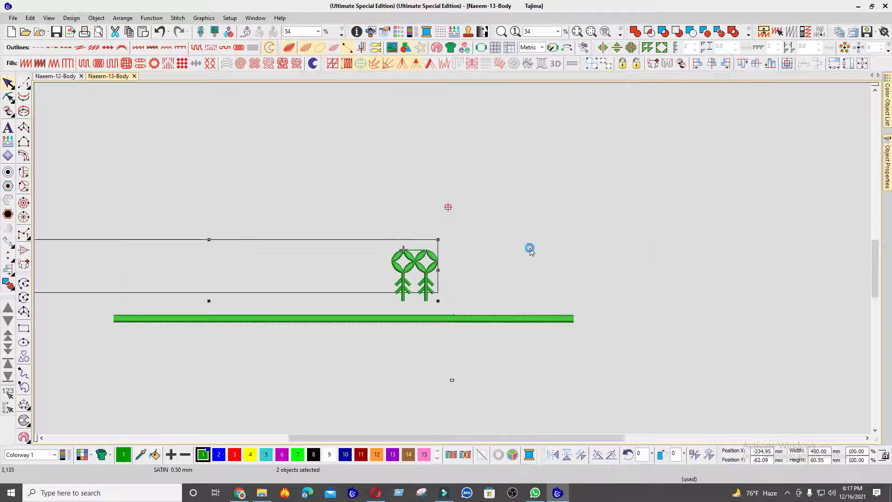
pyautogui.click(452, 258)
pyautogui.scroll(3, 453, 258)
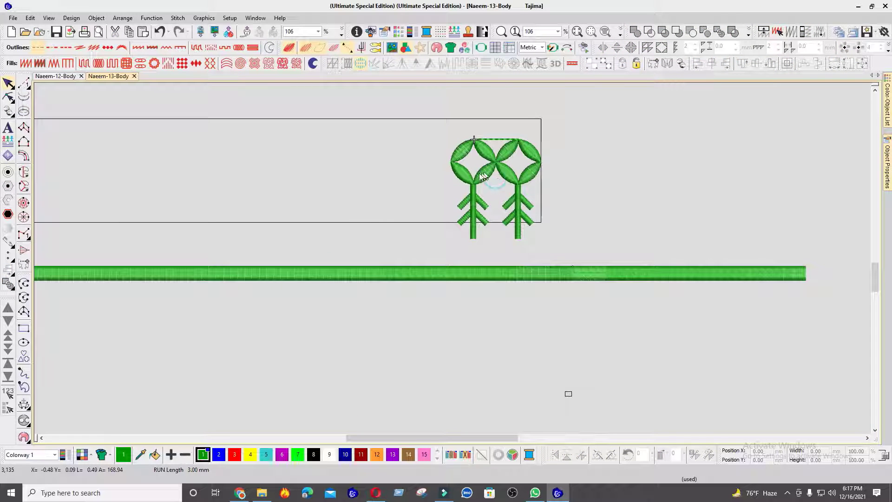
# - Delete the left-hand motif, and cut and repaste the right-hand motif in place to resequence it
pyautogui.click(480, 174)
pyautogui.press('Delete')
pyautogui.click(526, 147)
pyautogui.hotkey('ctrl', 'x')
pyautogui.hotkey('ctrl', 'v')
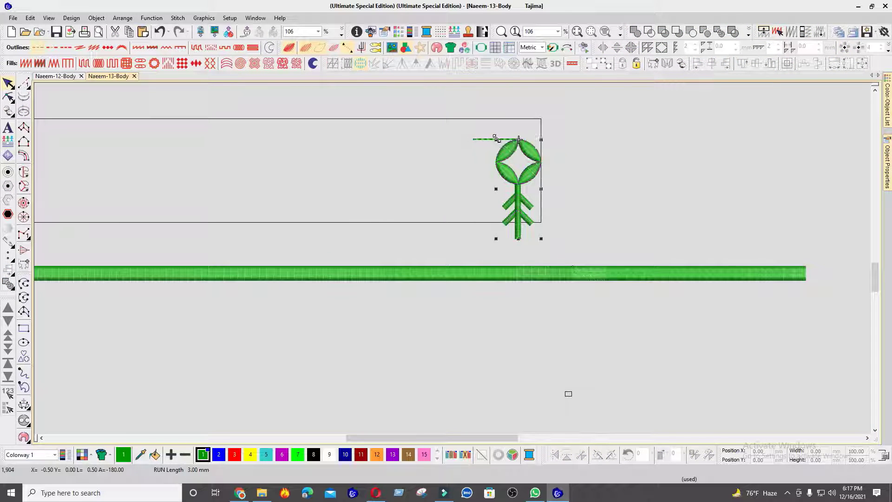
# - Cut and repaste the triple run line in place so it follows the motif in the sewing order
pyautogui.click(496, 138)
pyautogui.click(485, 138)
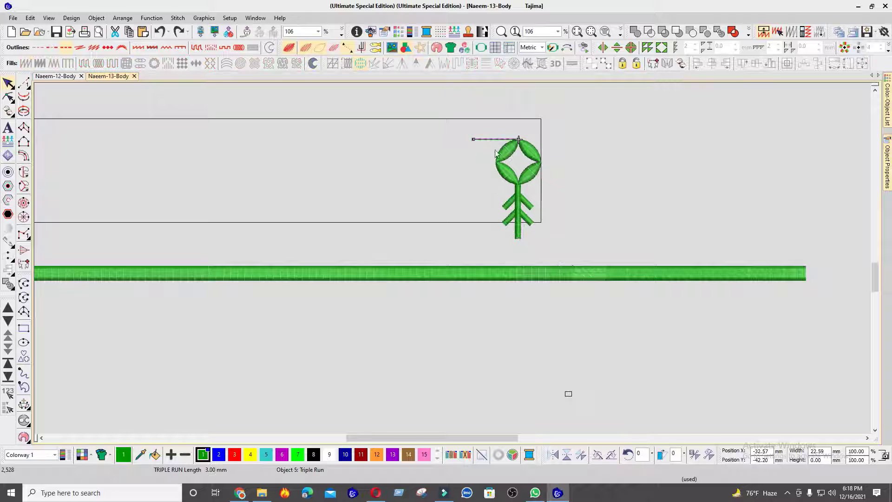
pyautogui.hotkey('ctrl', 'x')
pyautogui.hotkey('ctrl', 'v')
pyautogui.click(576, 125)
# - Group the motif with its run line and duplicate the group leftward so the two rings' side tips meet
pyautogui.moveTo(525, 185); pyautogui.dragTo(447, 245)
pyautogui.click(595, 63)
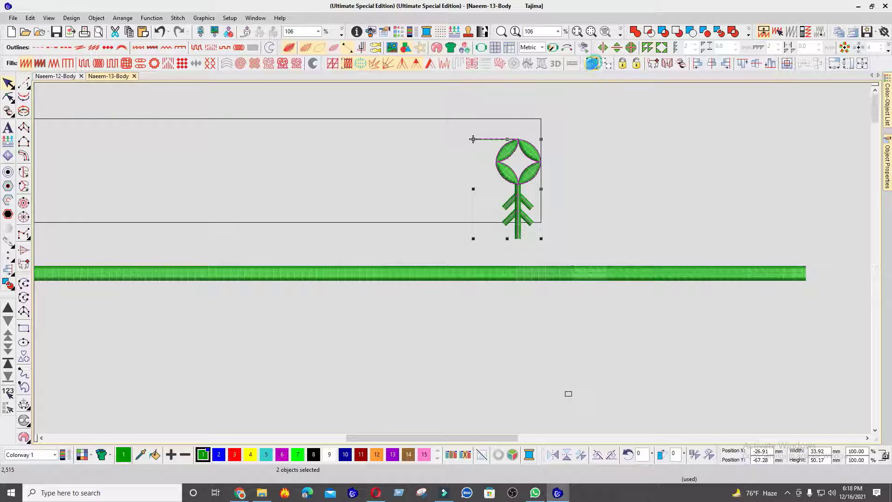
pyautogui.scroll(2, 478, 245)
pyautogui.moveTo(530, 231); pyautogui.dragTo(440, 243)
pyautogui.scroll(4, 442, 251)
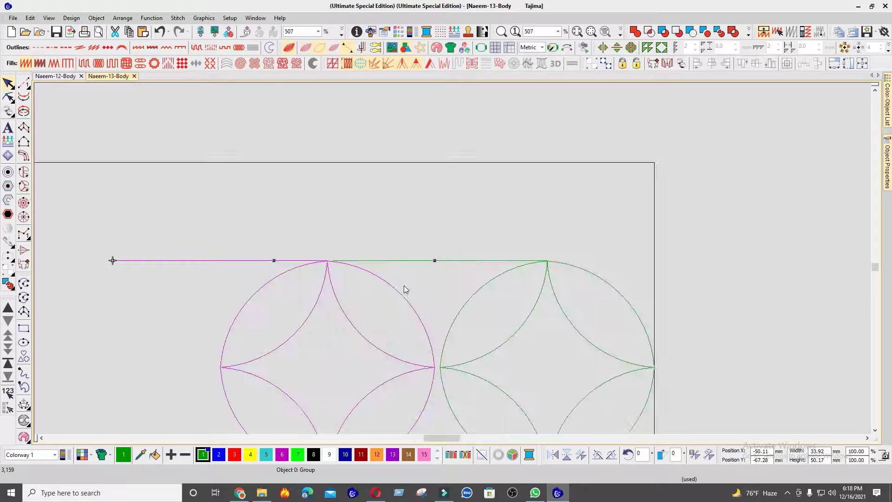
pyautogui.scroll(-5, 457, 251)
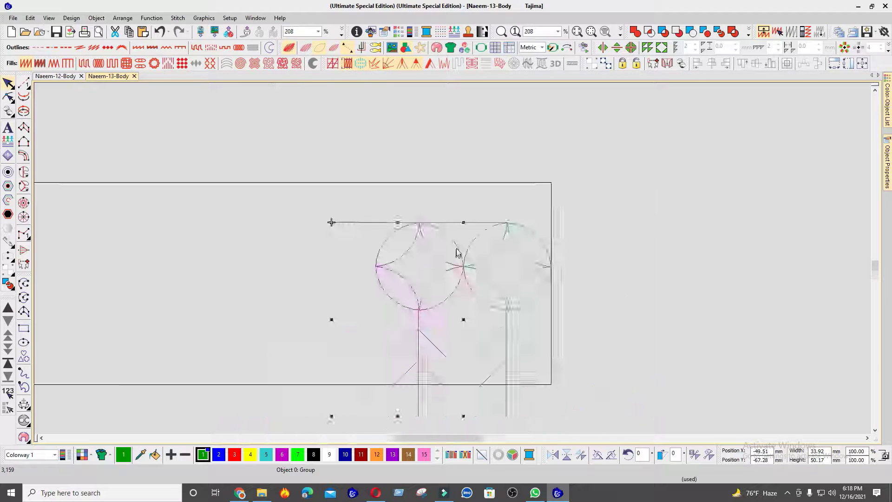
# - Duplicate both motif groups leftward and nudge the copies until the adjoining rings' side tips meet
pyautogui.moveTo(559, 217); pyautogui.dragTo(300, 400)
pyautogui.moveTo(490, 275); pyautogui.dragTo(382, 279)
pyautogui.scroll(7, 451, 259)
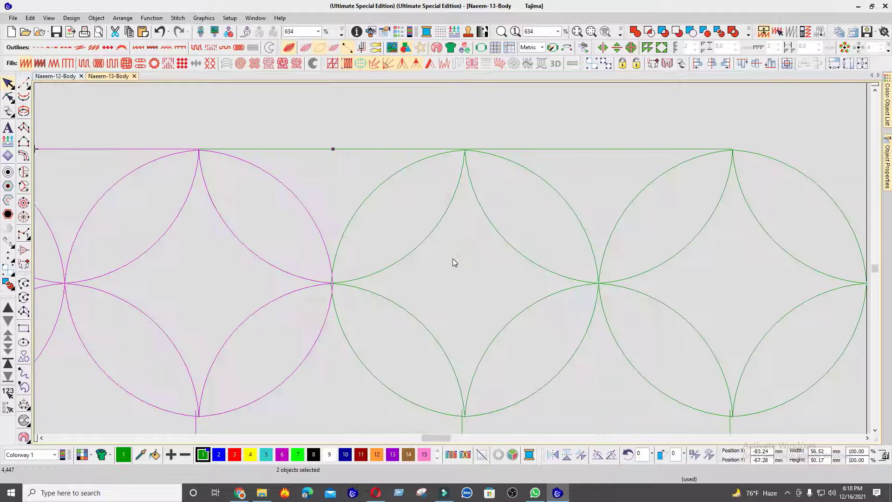
pyautogui.press('Left')
pyautogui.press('Left')
pyautogui.press('Left')
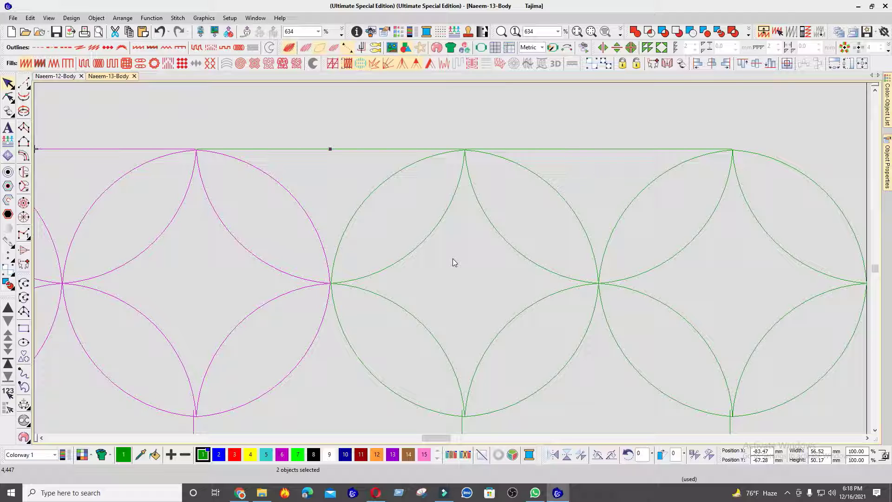
pyautogui.scroll(-4, 452, 258)
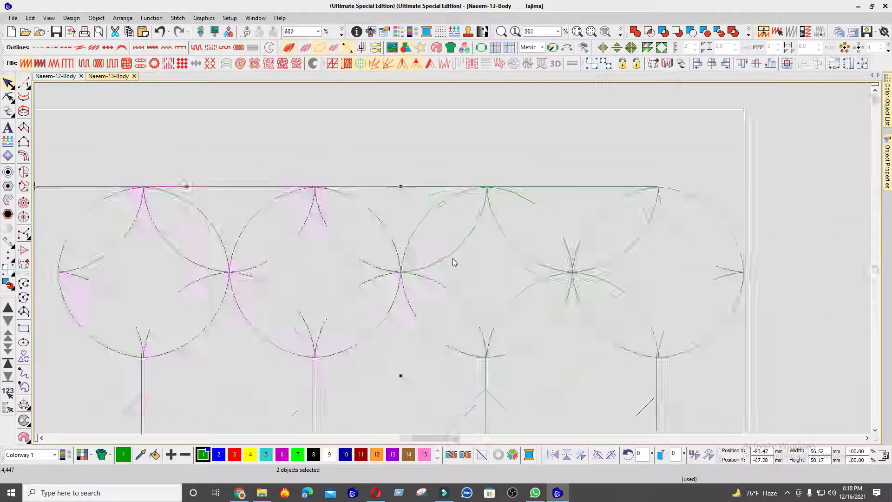
# - Duplicate the row of four motif groups leftward, joining the copies to the existing row at the ring tips
pyautogui.scroll(-6, 531, 234)
pyautogui.moveTo(556, 203); pyautogui.dragTo(282, 340)
pyautogui.scroll(3, 335, 290)
pyautogui.moveTo(580, 232); pyautogui.dragTo(356, 243)
pyautogui.scroll(-3, 376, 240)
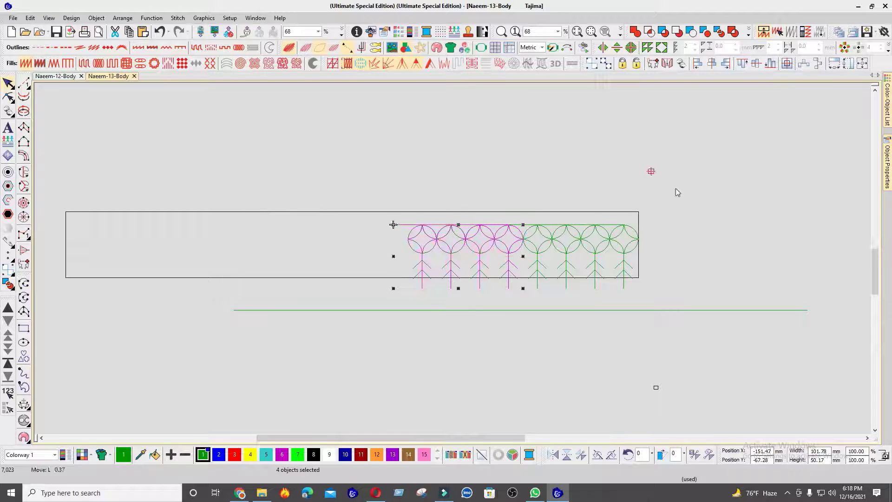
# - Duplicate the row of eight motif groups leftward and adjust the copies so the adjoining ring tips meet
pyautogui.moveTo(690, 171); pyautogui.dragTo(311, 343)
pyautogui.moveTo(552, 259); pyautogui.dragTo(324, 260)
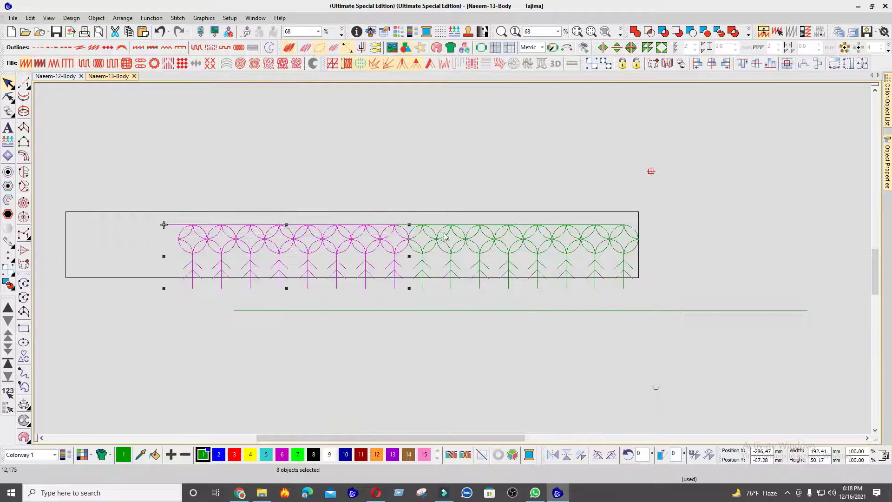
pyautogui.scroll(5, 478, 316)
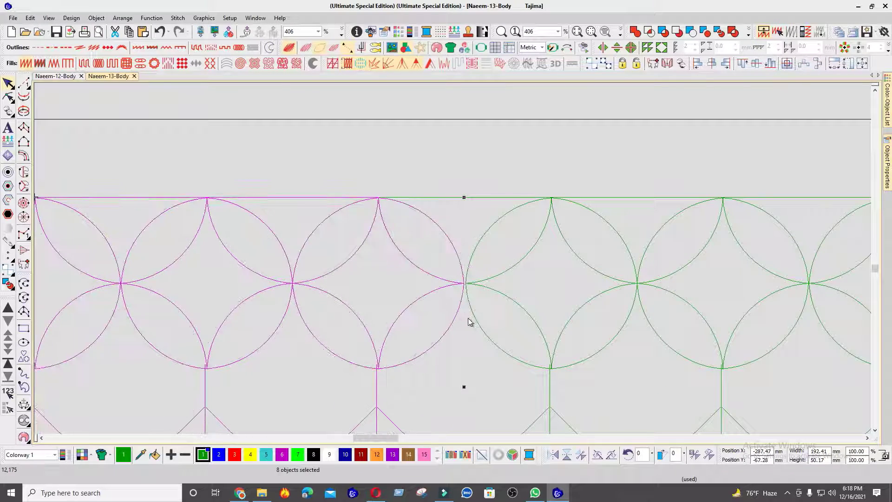
pyautogui.moveTo(467, 317); pyautogui.dragTo(461, 317)
pyautogui.scroll(-5, 453, 263)
pyautogui.scroll(2, 453, 264)
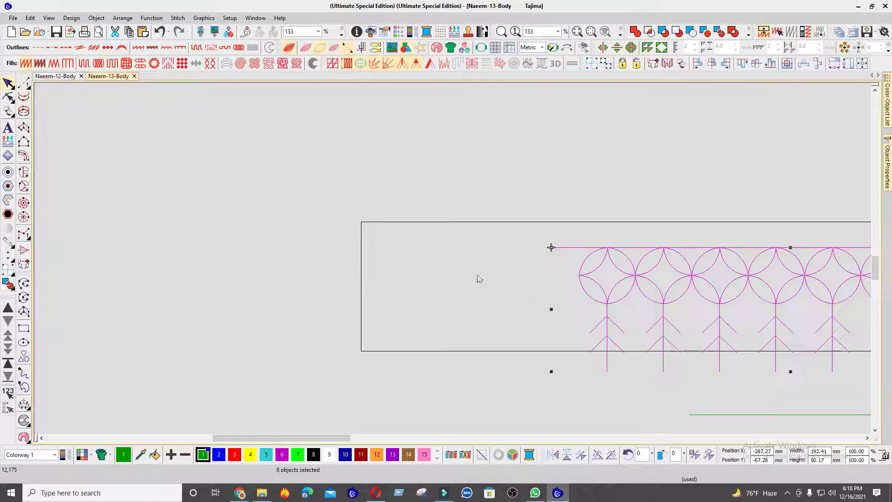
# - Duplicate the three leftmost motif groups leftward to extend the row inside the 450 mm frame
pyautogui.moveTo(504, 176); pyautogui.dragTo(715, 364)
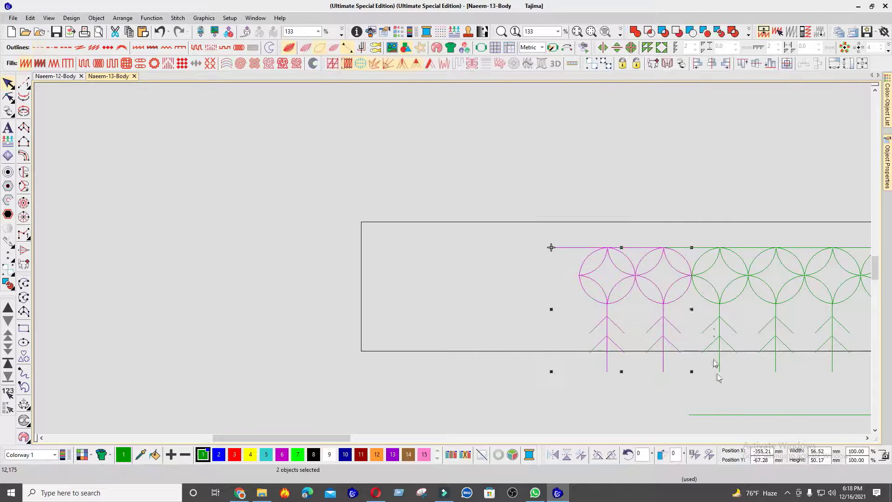
pyautogui.keyDown('ctrl'); pyautogui.click(730, 280); pyautogui.keyUp('ctrl')
pyautogui.moveTo(731, 281); pyautogui.dragTo(559, 288)
pyautogui.scroll(2, 454, 259)
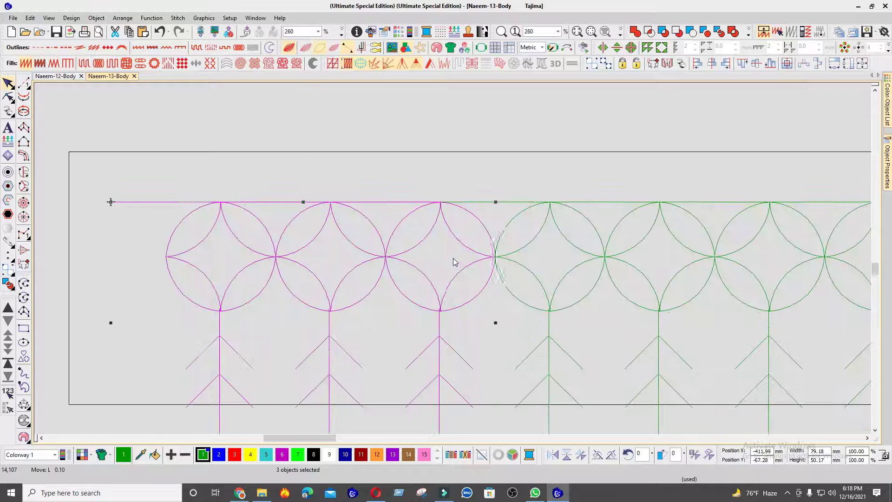
pyautogui.scroll(-4, 453, 258)
pyautogui.scroll(-2, 324, 262)
# - Select the row of motif groups and show three horizontal repeats of the design at a distance of 450 mm
pyautogui.press('Escape')
pyautogui.moveTo(435, 219); pyautogui.dragTo(670, 262)
pyautogui.scroll(-3, 64, 212)
pyautogui.scroll(7, 452, 257)
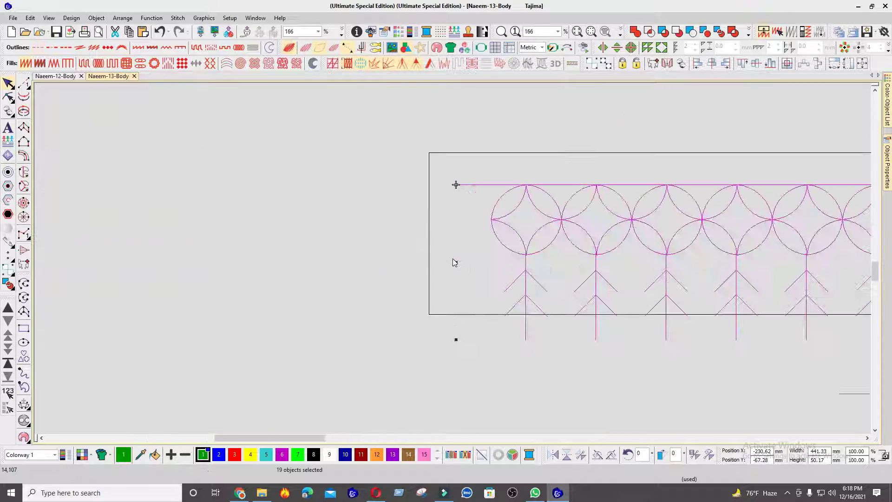
pyautogui.hotkey('ctrl', 'r')
pyautogui.press('Escape')
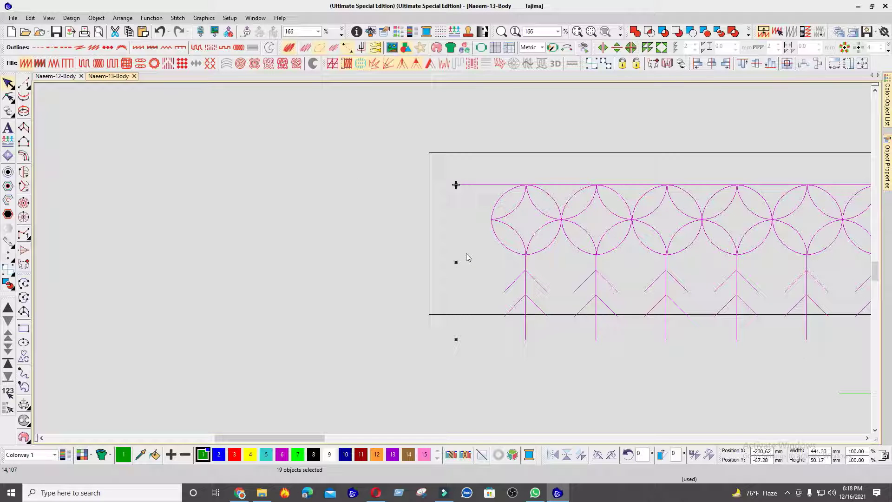
pyautogui.hotkey('ctrl', 'r')
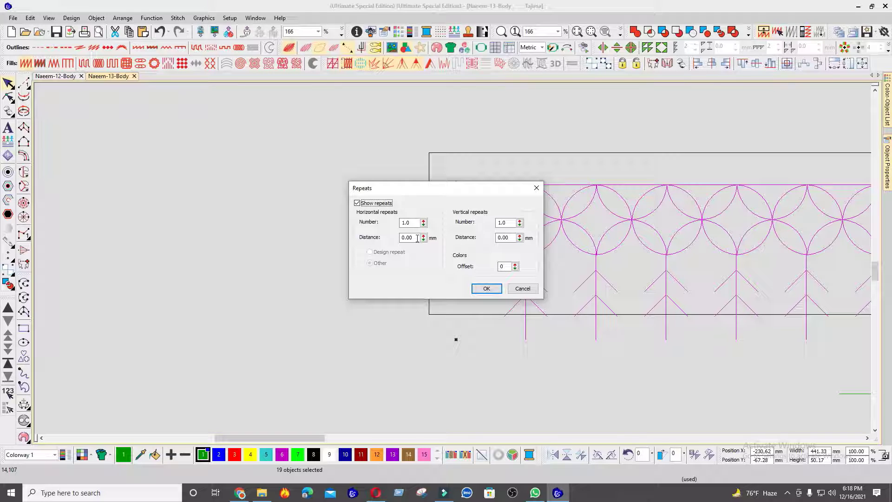
pyautogui.press('Tab')
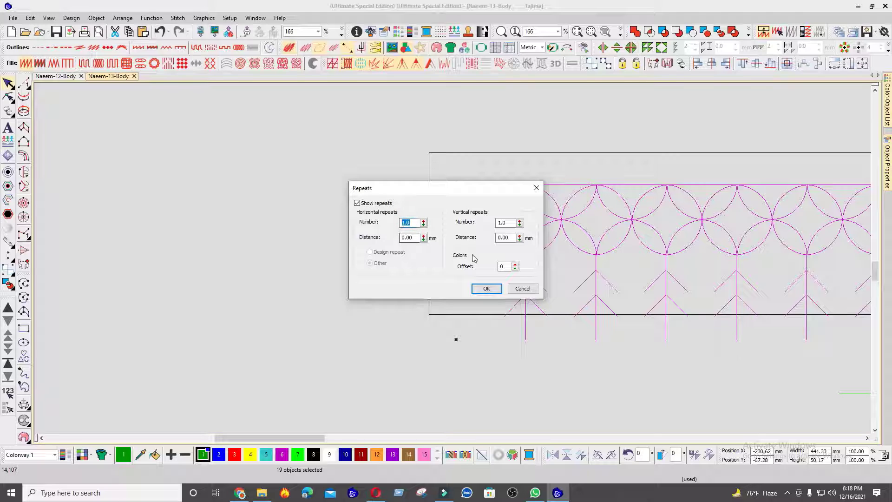
pyautogui.write('3')
pyautogui.press('Tab')
pyautogui.write('4')
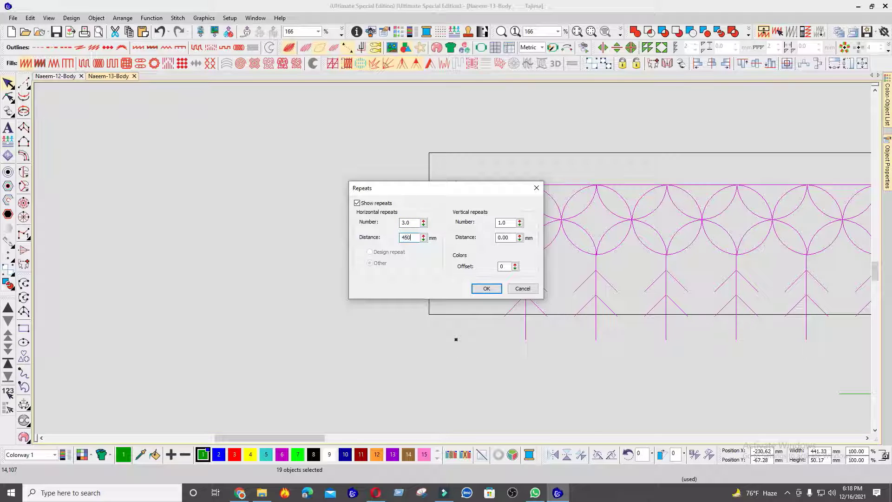
pyautogui.press('Return')
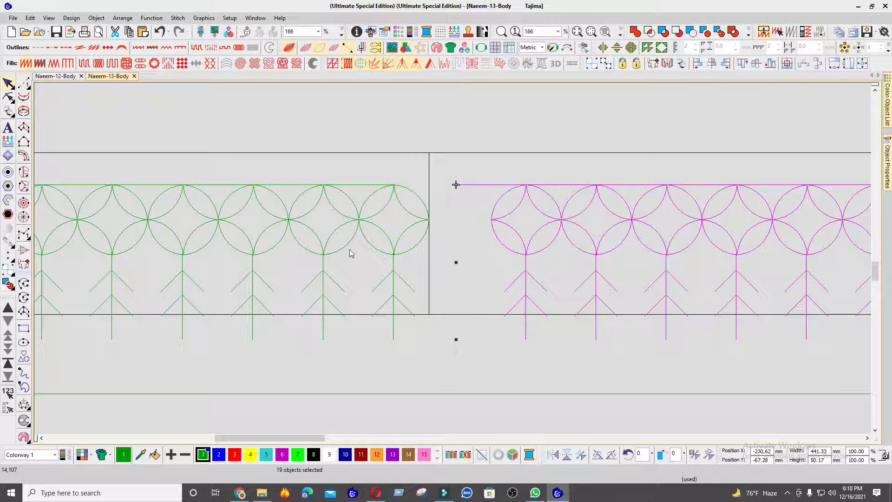
# - Space the row's selected motif groups evenly across
pyautogui.scroll(-4, 454, 250)
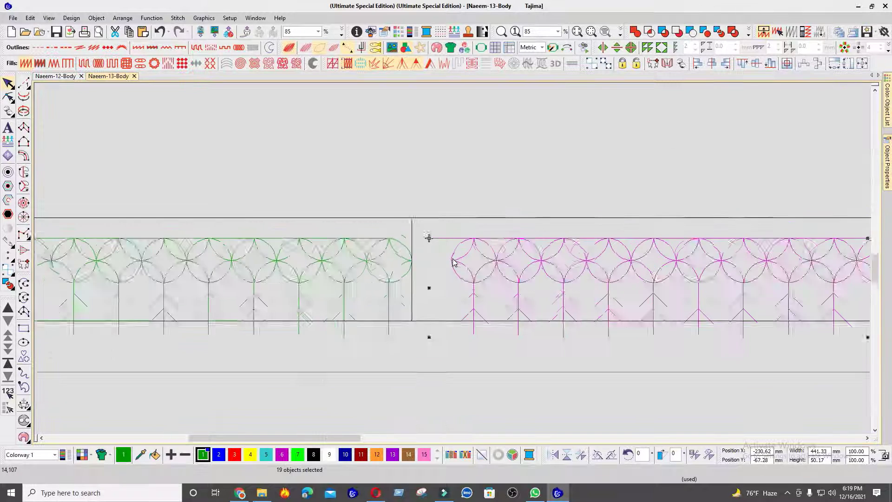
pyautogui.scroll(-4, 454, 263)
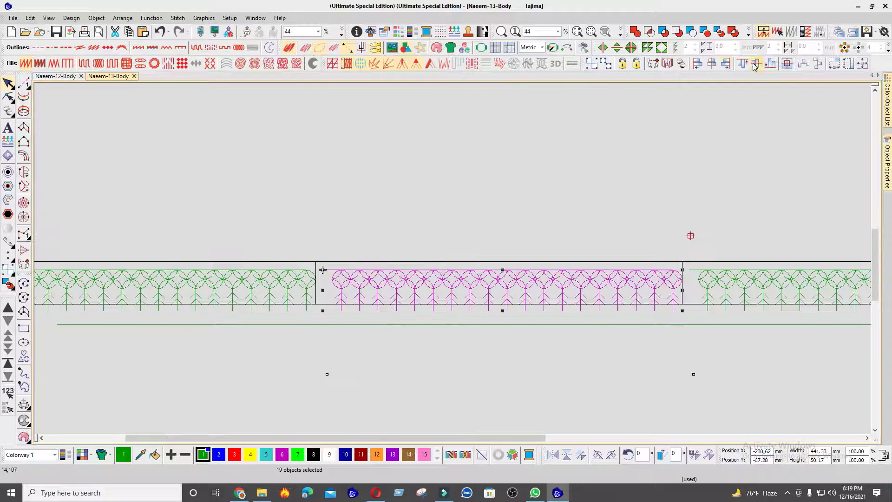
pyautogui.click(801, 63)
# - Duplicate the leftmost motif group leftward, joining the copy to the row at the ring tips
pyautogui.scroll(6, 454, 257)
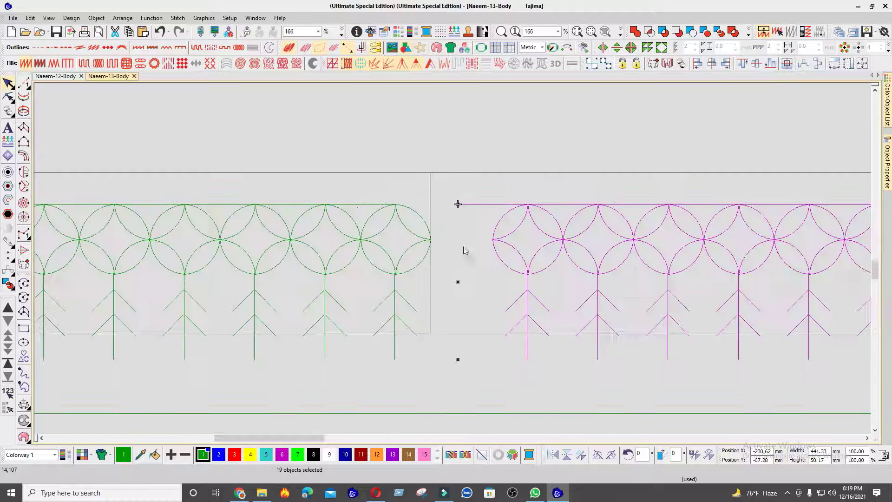
pyautogui.click(567, 216)
pyautogui.click(567, 216)
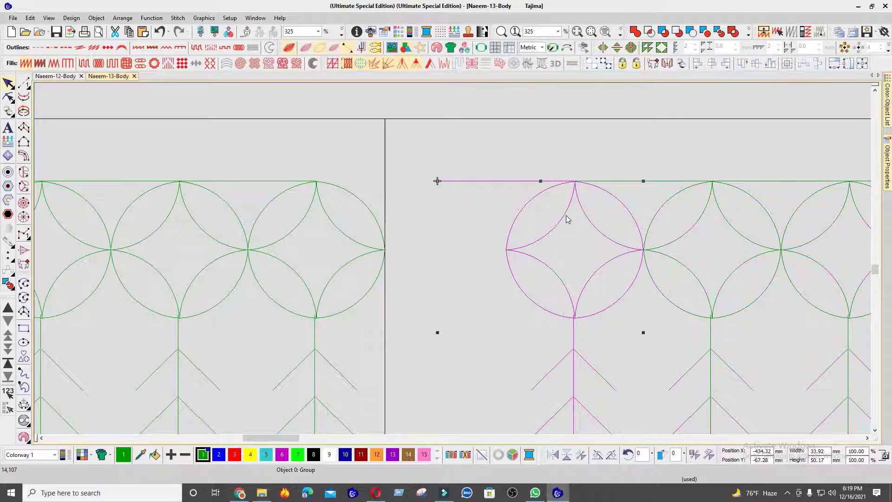
pyautogui.moveTo(567, 215); pyautogui.dragTo(428, 235)
pyautogui.scroll(2, 446, 251)
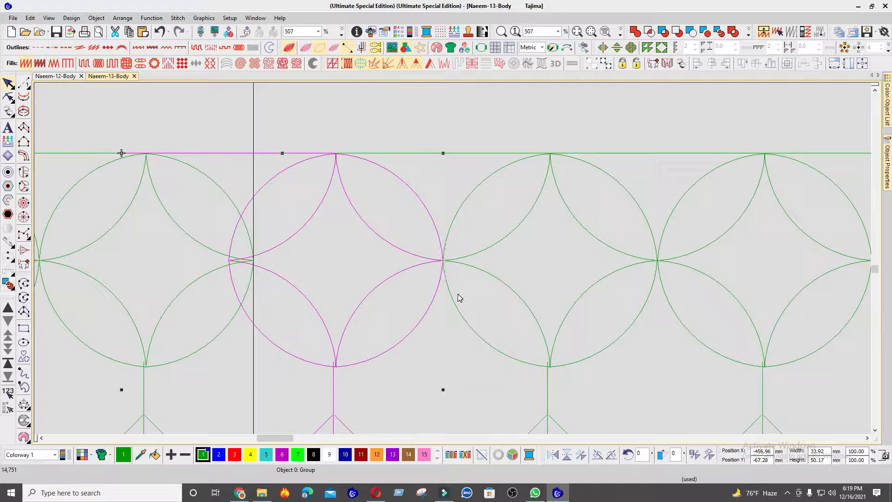
pyautogui.scroll(-9, 454, 262)
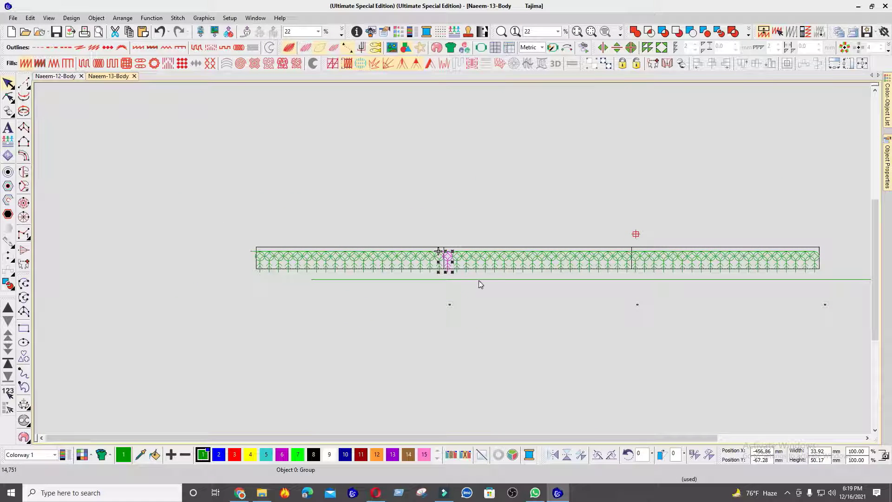
pyautogui.click(480, 282)
pyautogui.hotkey('ctrl', 'shift', 'r')
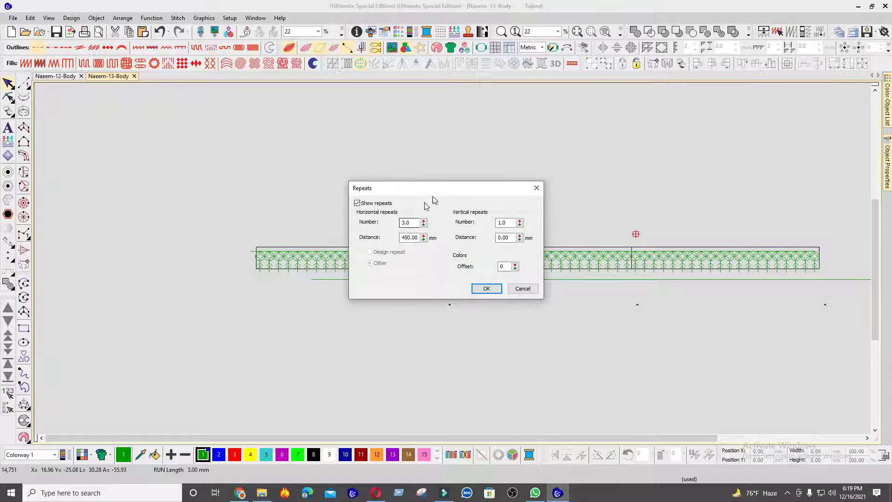
pyautogui.press('Escape')
# - Select all motif groups without the frame and narrow the row to about 461.3 mm so its first ring meets the neighbouring repeat
pyautogui.moveTo(383, 210); pyautogui.dragTo(678, 278)
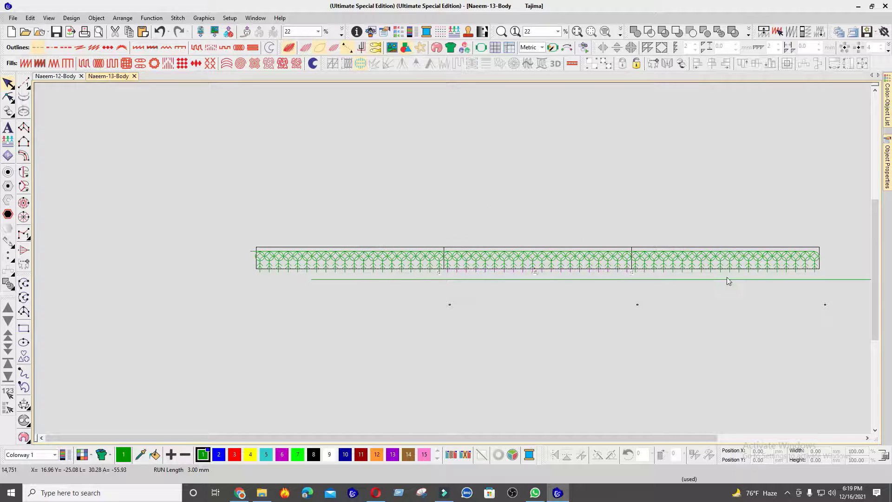
pyautogui.scroll(2, 486, 262)
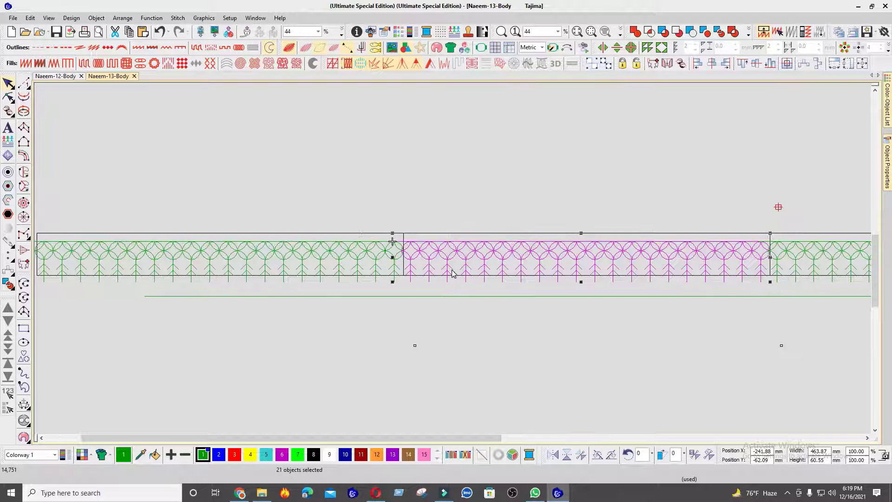
pyautogui.keyDown('ctrl'); pyautogui.click(452, 273); pyautogui.keyUp('ctrl')
pyautogui.scroll(3, 398, 253)
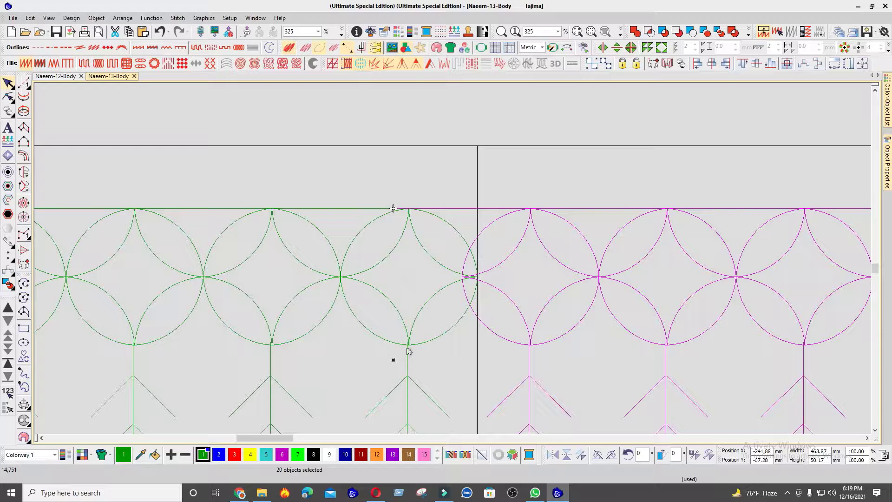
pyautogui.moveTo(395, 360); pyautogui.dragTo(408, 359)
pyautogui.scroll(3, 488, 297)
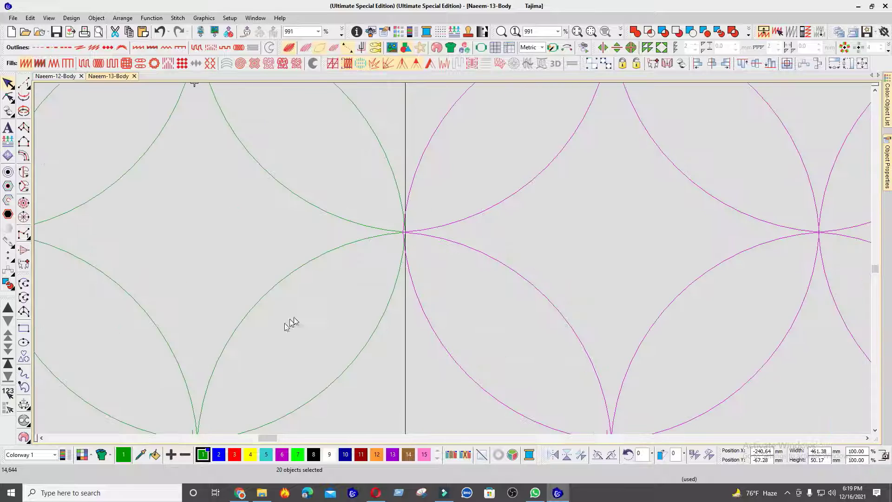
pyautogui.scroll(-2, 288, 325)
pyautogui.moveTo(444, 360); pyautogui.dragTo(444, 361)
pyautogui.scroll(-2, 452, 261)
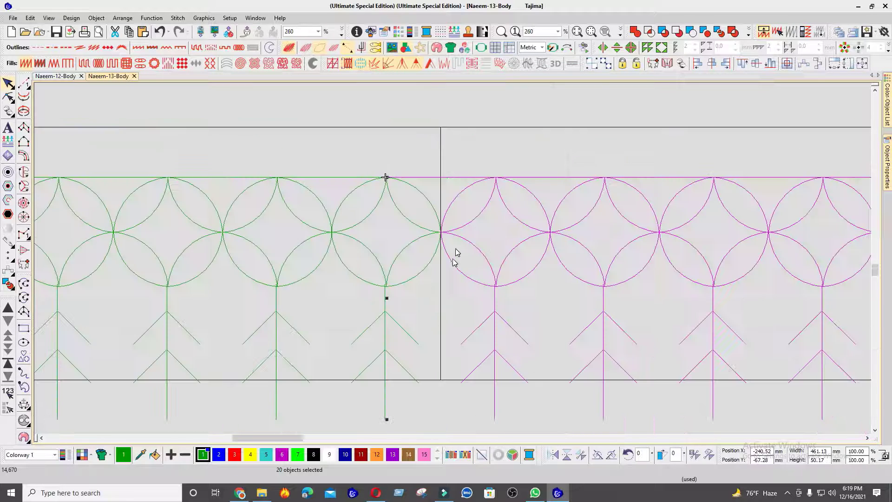
pyautogui.scroll(2, 456, 251)
pyautogui.moveTo(323, 357); pyautogui.dragTo(385, 335)
pyautogui.scroll(-6, 499, 292)
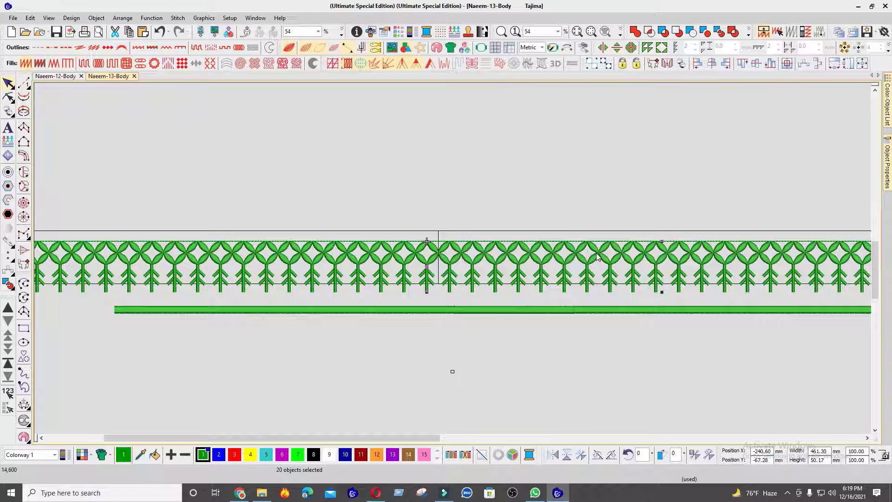
# - Turn off the display of the design repeats
pyautogui.hotkey('alt', 'r')
pyautogui.press('space')
pyautogui.press('Return')
# - Shorten the leftmost motif's triple run so that it starts at the frame's left edge
pyautogui.scroll(5, 434, 248)
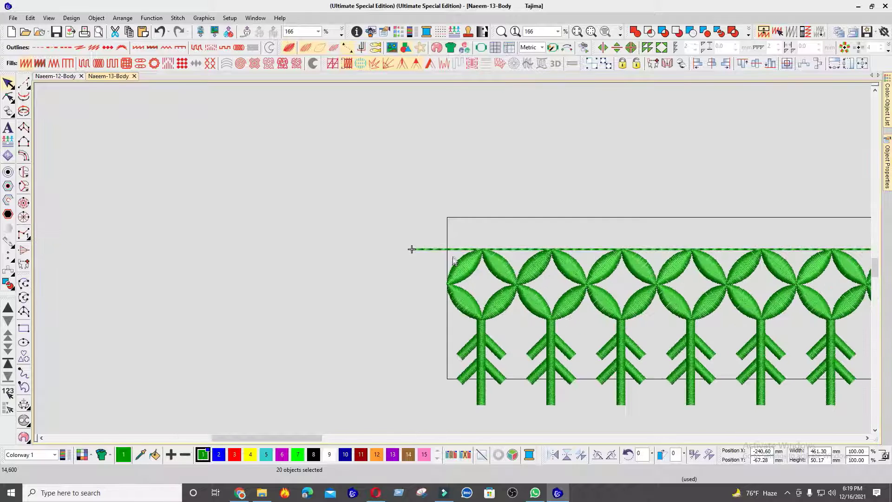
pyautogui.press('h')
pyautogui.scroll(4, 453, 259)
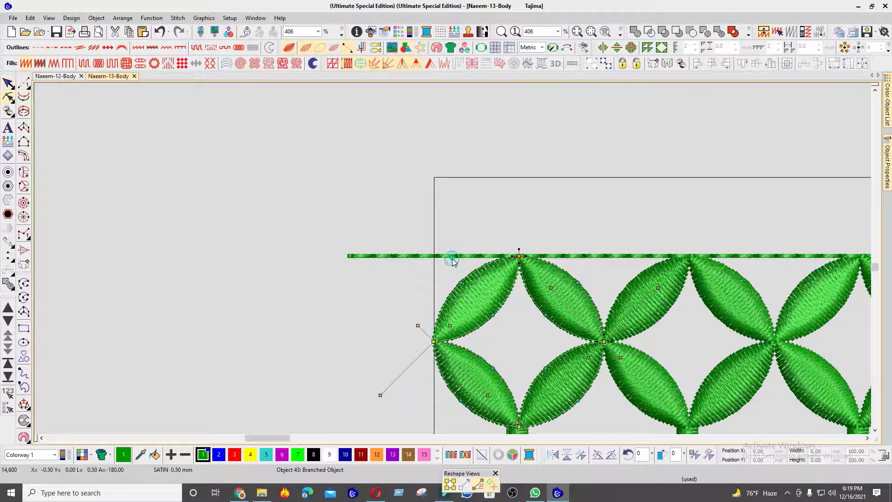
pyautogui.click(450, 258)
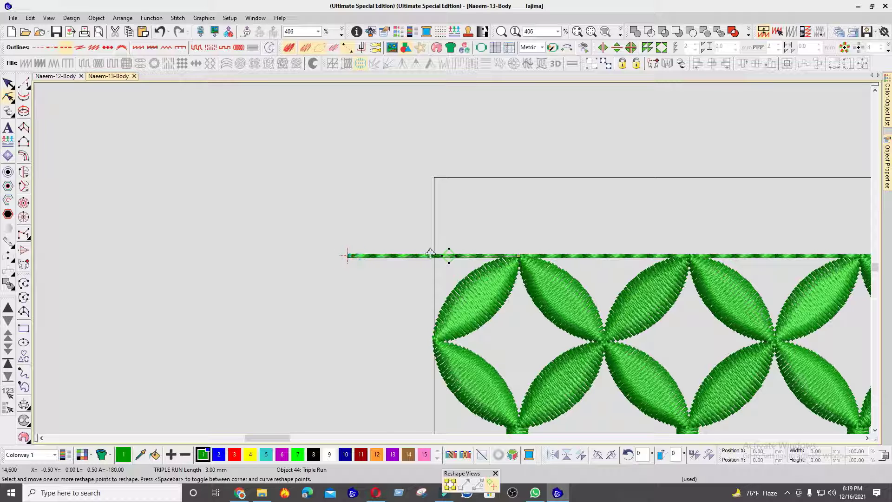
pyautogui.press('Return')
pyautogui.scroll(-3, 446, 259)
pyautogui.press('Escape')
pyautogui.scroll(2, 420, 248)
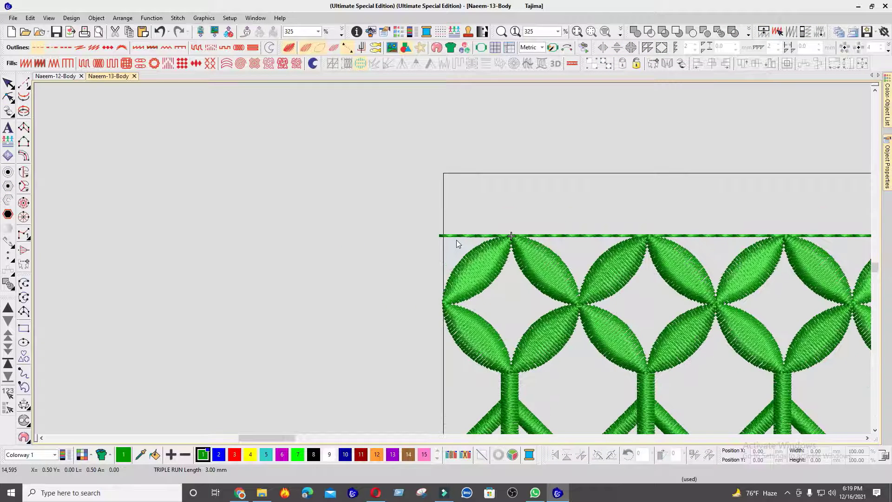
pyautogui.click(458, 236)
pyautogui.scroll(3, 457, 239)
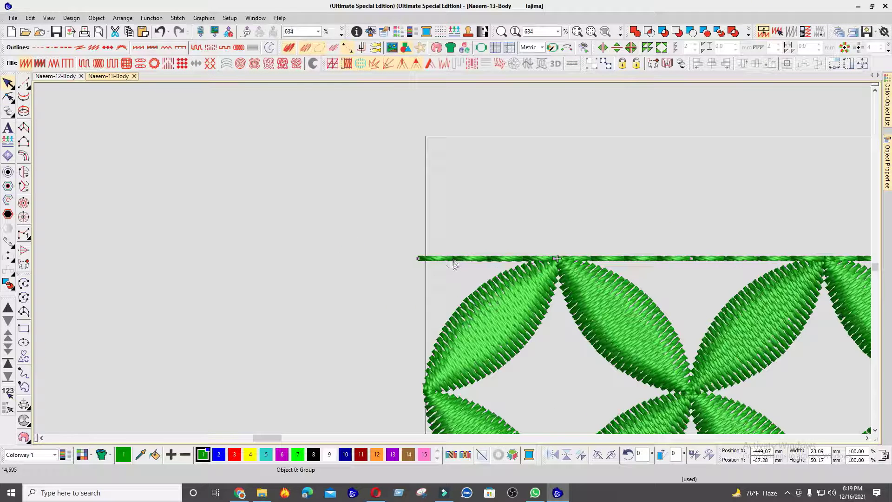
pyautogui.press('h')
pyautogui.click(428, 259)
pyautogui.moveTo(415, 258); pyautogui.dragTo(420, 258)
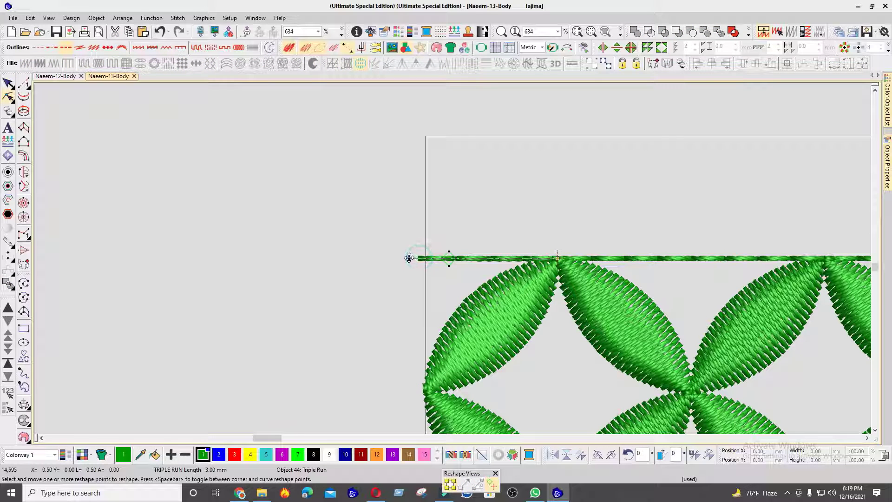
# - Recolour the long satin bar below the border red, using colour 3, and switch off the realistic stitch view
pyautogui.scroll(-10, 453, 259)
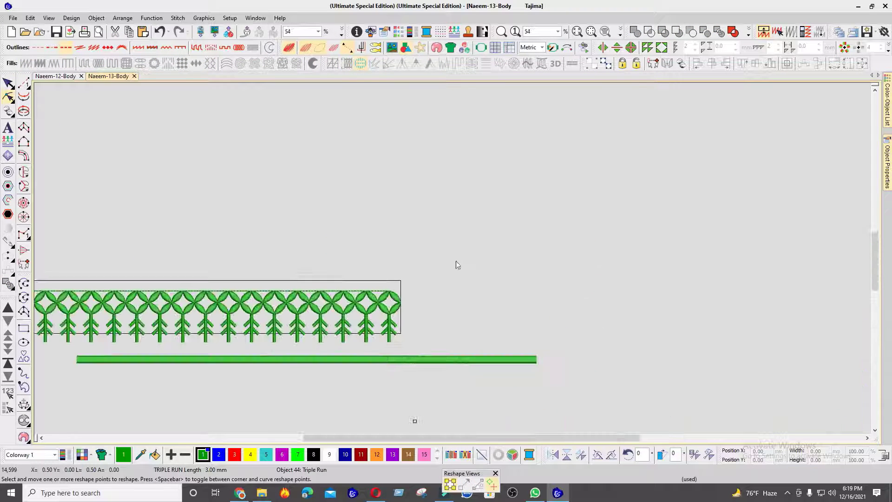
pyautogui.scroll(2, 318, 267)
pyautogui.click(336, 375)
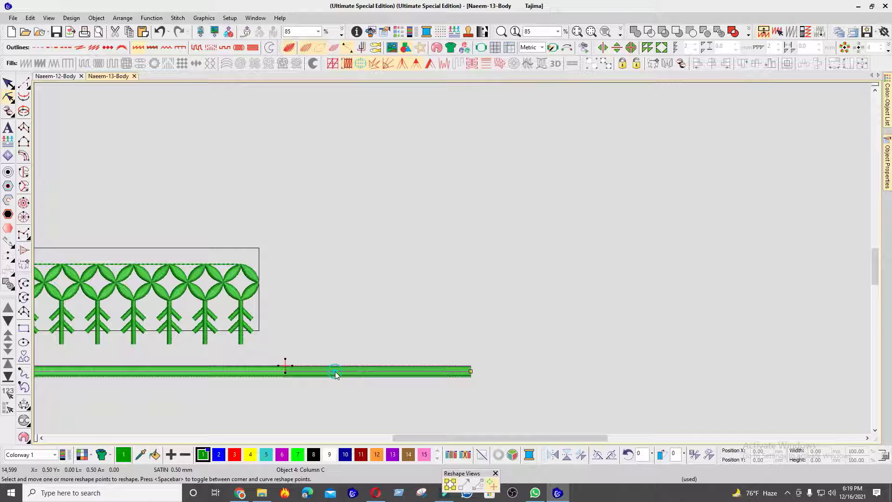
pyautogui.click(235, 454)
pyautogui.click(300, 324)
pyautogui.press('t')
pyautogui.scroll(-3, 243, 307)
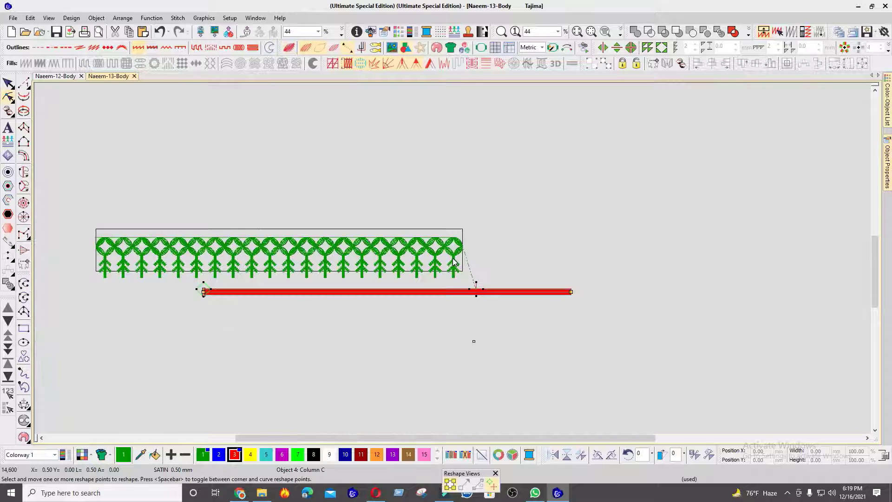
# - Duplicate the rightmost motif group beyond the frame, ungroup the copy and delete its branched object, keeping the triple run
pyautogui.press('Home')
pyautogui.press('End')
pyautogui.scroll(4, 450, 255)
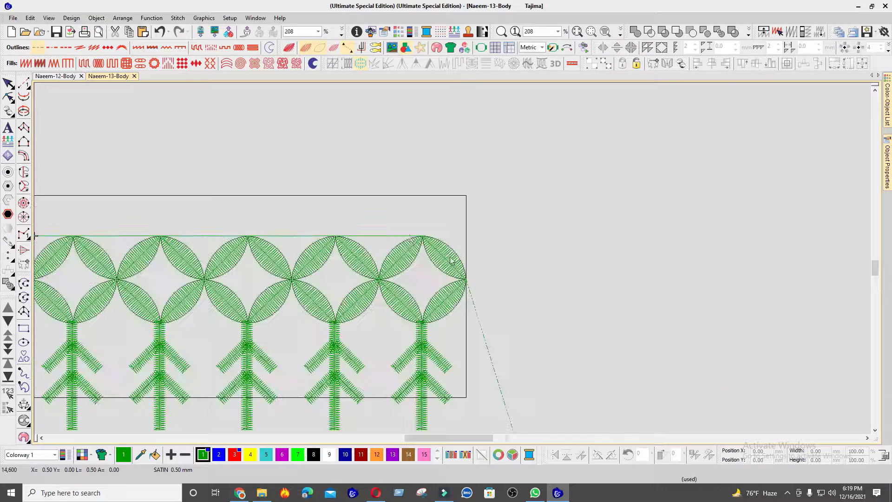
pyautogui.press('pageup')
pyautogui.moveTo(382, 236); pyautogui.dragTo(496, 255)
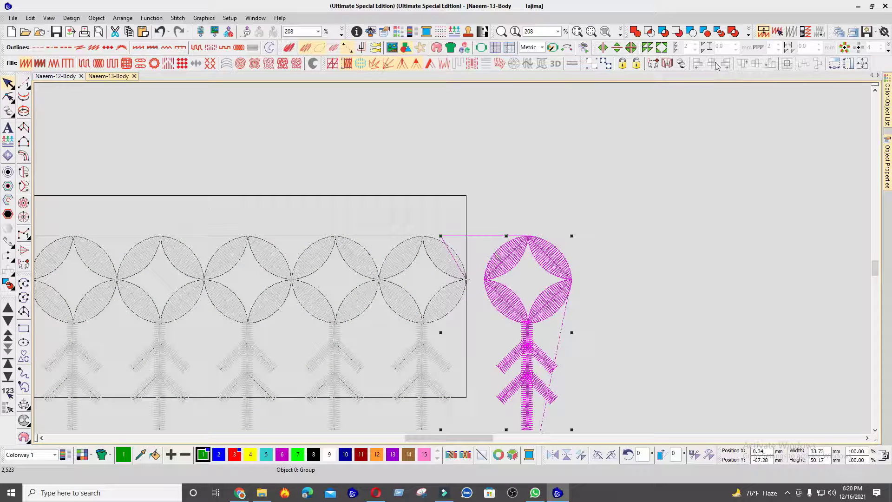
pyautogui.click(606, 63)
pyautogui.moveTo(645, 160); pyautogui.dragTo(450, 372)
pyautogui.press('Delete')
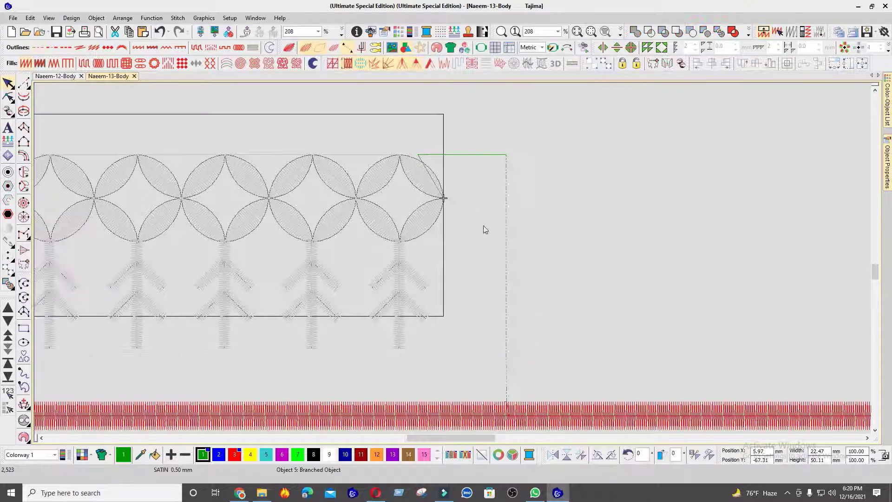
# - Move the copied triple run so that its start meets the top point of the last ring
pyautogui.scroll(4, 439, 156)
pyautogui.scroll(2, 451, 262)
pyautogui.click(416, 262)
pyautogui.moveTo(416, 262); pyautogui.dragTo(346, 263)
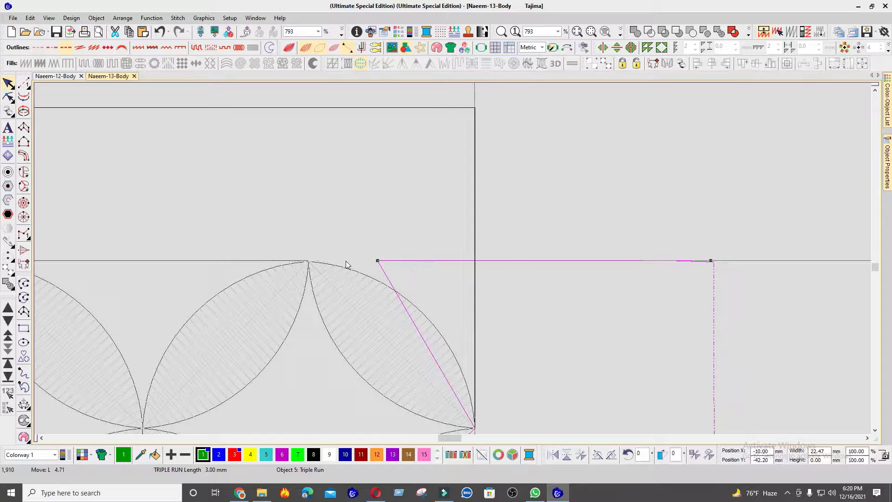
pyautogui.scroll(5, 458, 267)
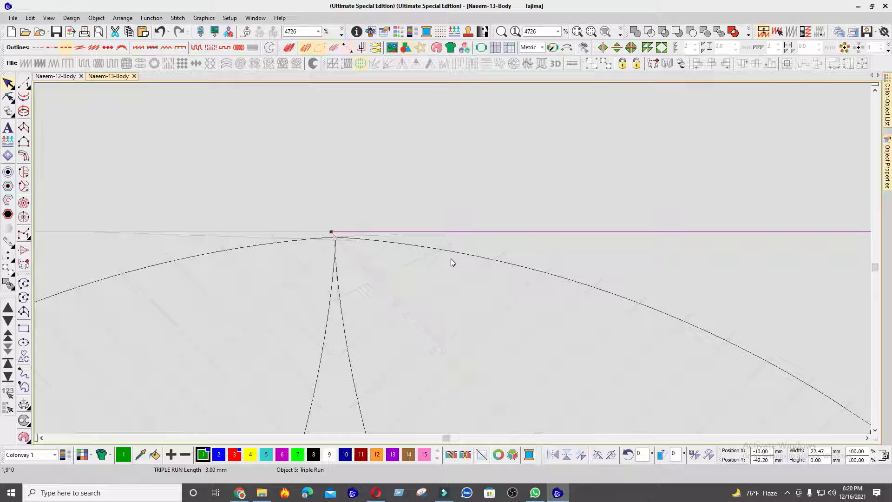
pyautogui.scroll(-2, 449, 261)
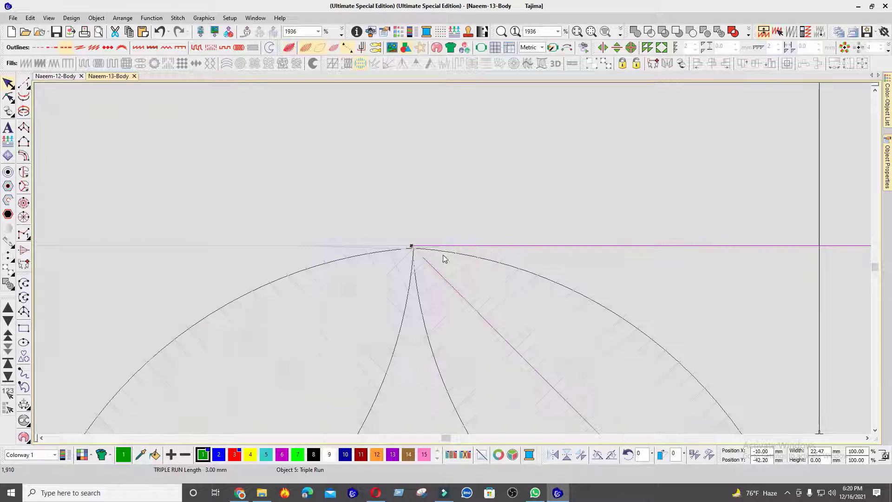
pyautogui.scroll(6, 451, 263)
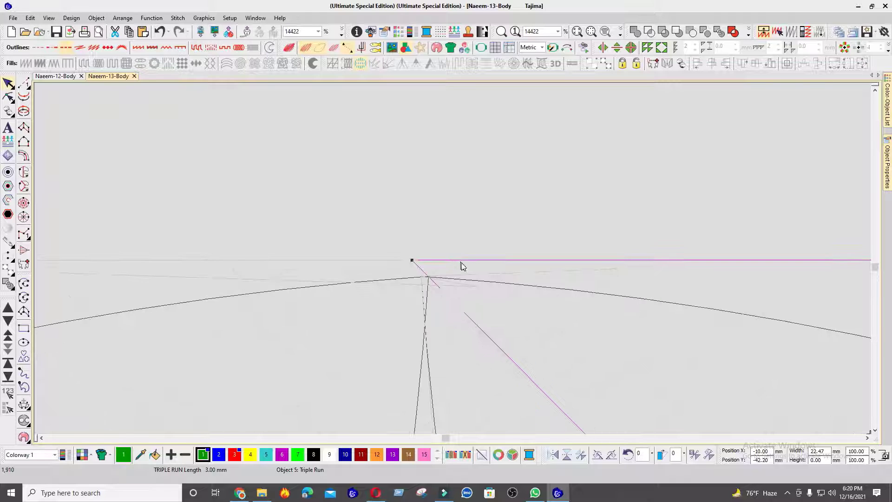
pyautogui.moveTo(462, 266); pyautogui.dragTo(467, 269)
pyautogui.scroll(-8, 546, 278)
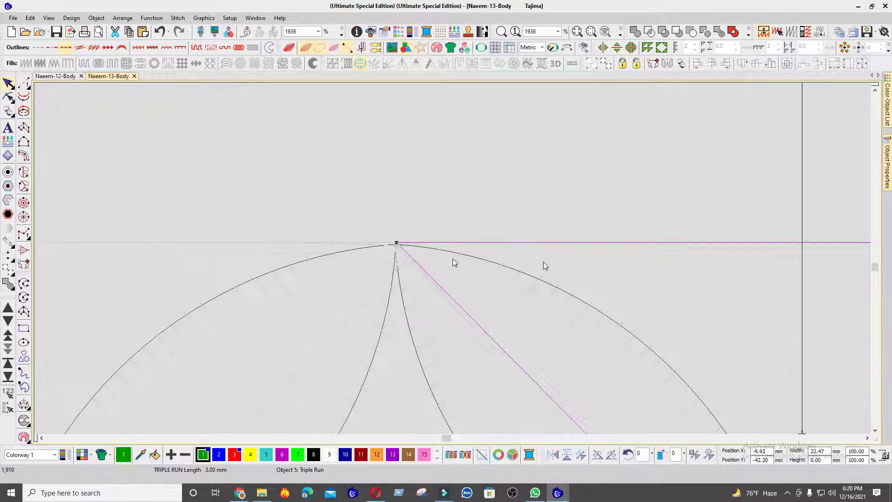
# - Reshape the copied triple run so that it ends at the frame's right edge
pyautogui.press('r')
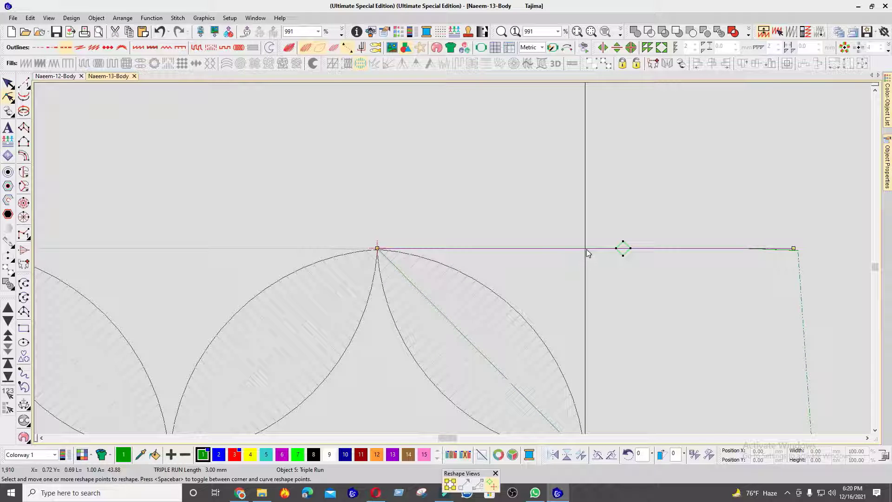
pyautogui.moveTo(772, 228); pyautogui.dragTo(637, 315)
pyautogui.press('Delete')
pyautogui.scroll(-6, 339, 229)
pyautogui.press('Escape')
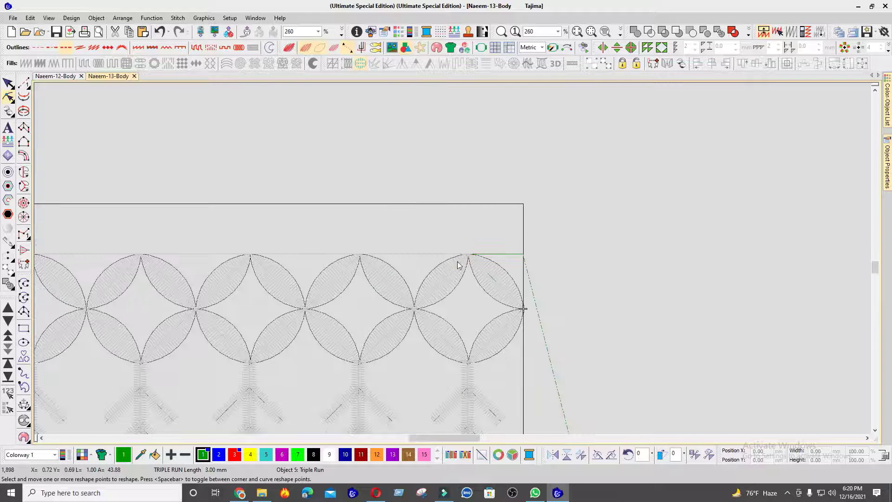
# - Select all objects of the green motif row, leaving out the red satin bar
pyautogui.scroll(-4, 455, 262)
pyautogui.scroll(-4, 454, 263)
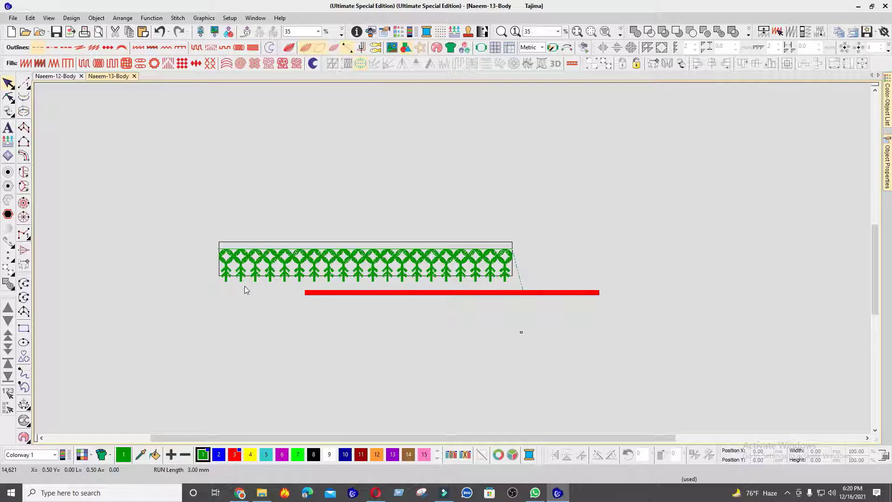
pyautogui.hotkey('ctrl', 'a')
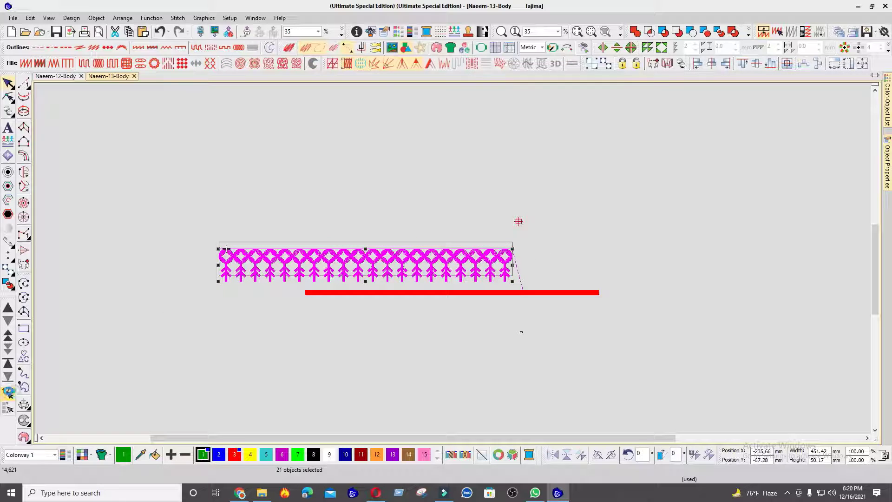
pyautogui.scroll(9, 246, 260)
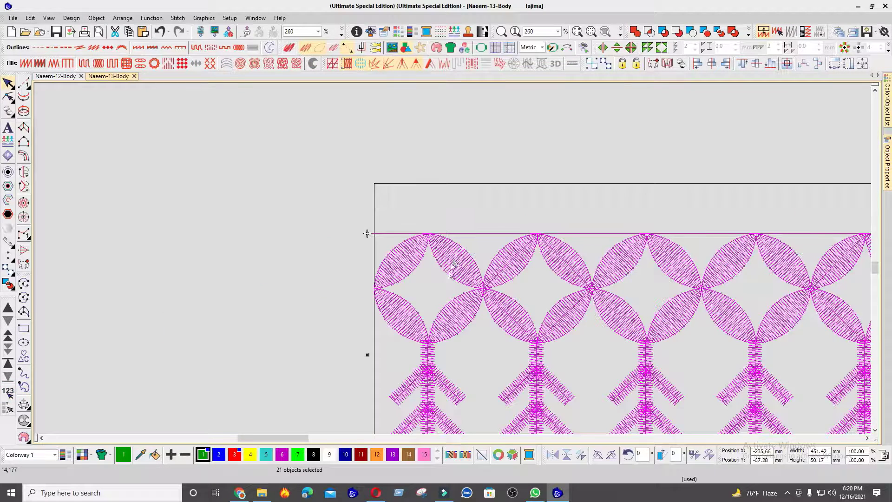
# - Check the stitching order of the motif row by travelling through it from one end of the design to the other
pyautogui.scroll(-4, 453, 269)
pyautogui.press('Escape')
pyautogui.press('Left')
pyautogui.scroll(-5, 474, 261)
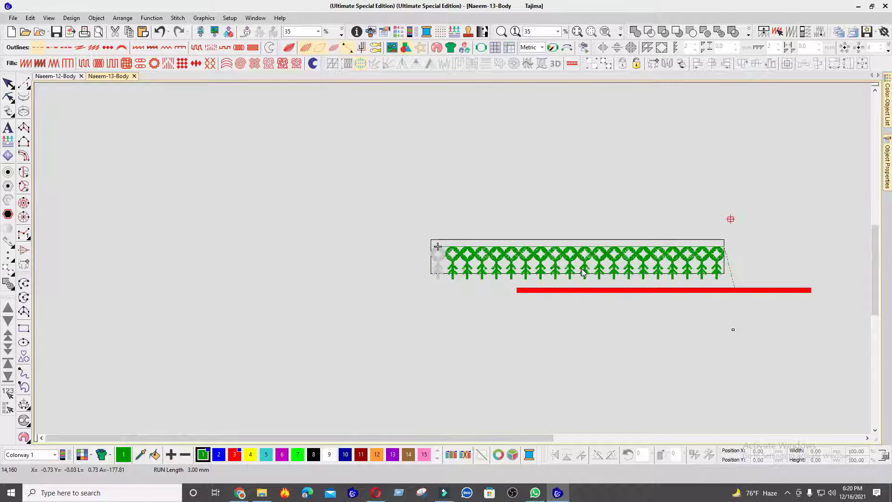
pyautogui.press('Up')
pyautogui.press('Up')
pyautogui.press('Up')
pyautogui.press('Up')
pyautogui.press('Up')
pyautogui.press('Up')
pyautogui.press('Up')
pyautogui.press('Up')
pyautogui.press('Up')
pyautogui.press('Up')
pyautogui.press('Up')
pyautogui.press('Up')
pyautogui.press('Up')
pyautogui.press('Up')
pyautogui.press('Up')
pyautogui.press('Up')
pyautogui.press('Up')
pyautogui.press('Up')
pyautogui.press('Up')
pyautogui.press('Up')
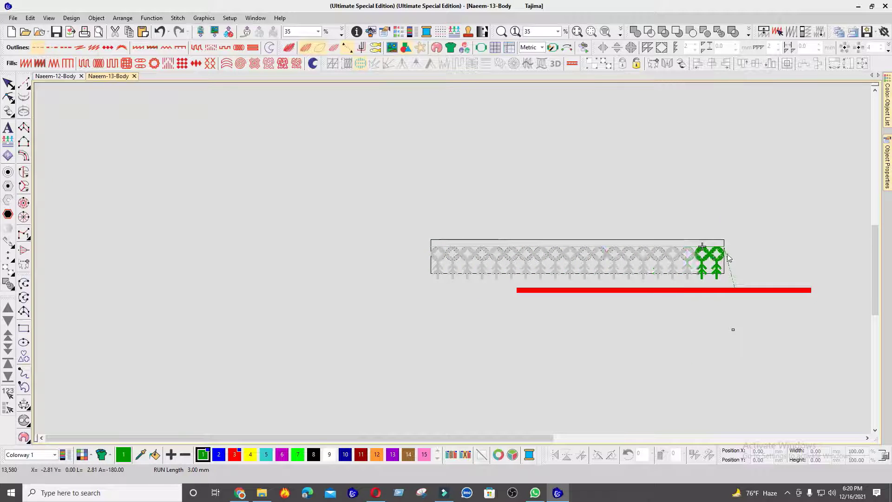
pyautogui.scroll(7, 728, 259)
pyautogui.press('pageup')
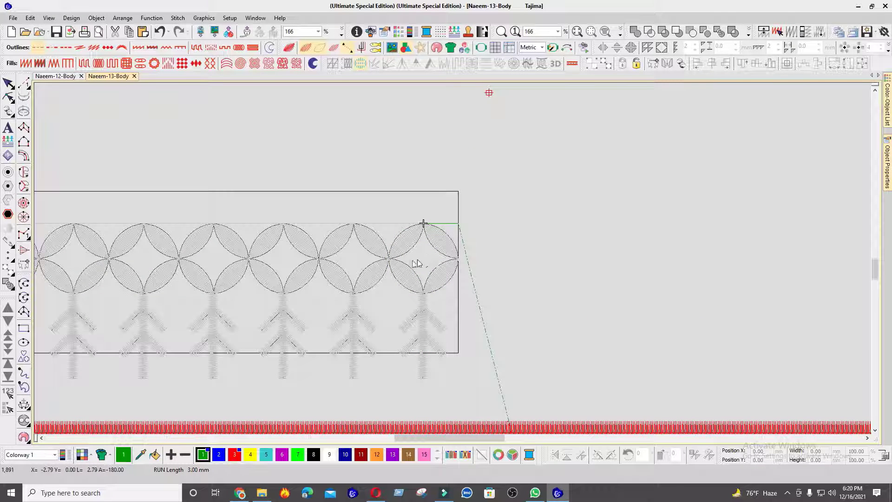
pyautogui.scroll(-4, 451, 263)
pyautogui.press('End')
pyautogui.scroll(-4, 457, 257)
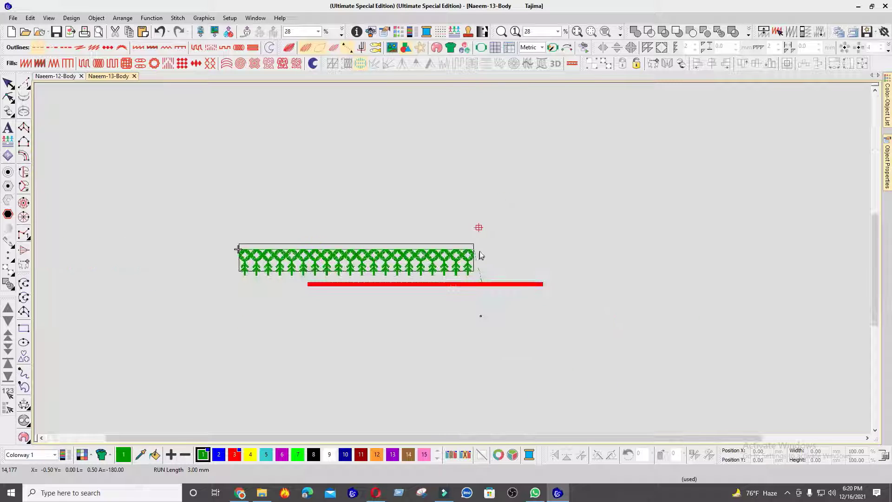
# - Group the whole motif row, duplicate it in place and mirror the copy across a horizontal reference line just above the triple run
pyautogui.hotkey('ctrl', 'a')
pyautogui.scroll(5, 302, 279)
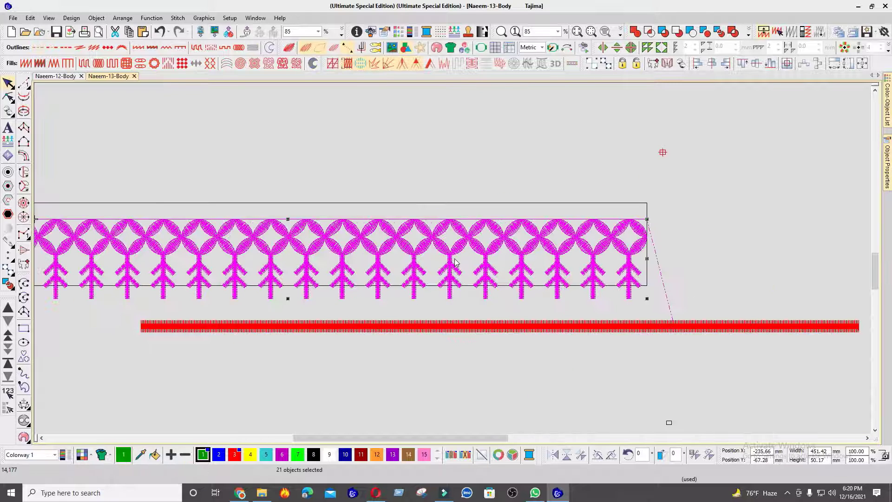
pyautogui.scroll(4, 455, 262)
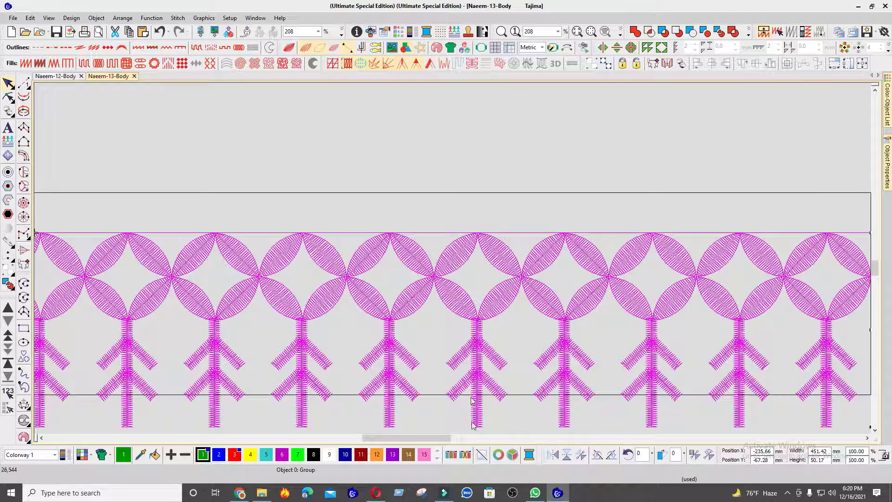
pyautogui.click(565, 456)
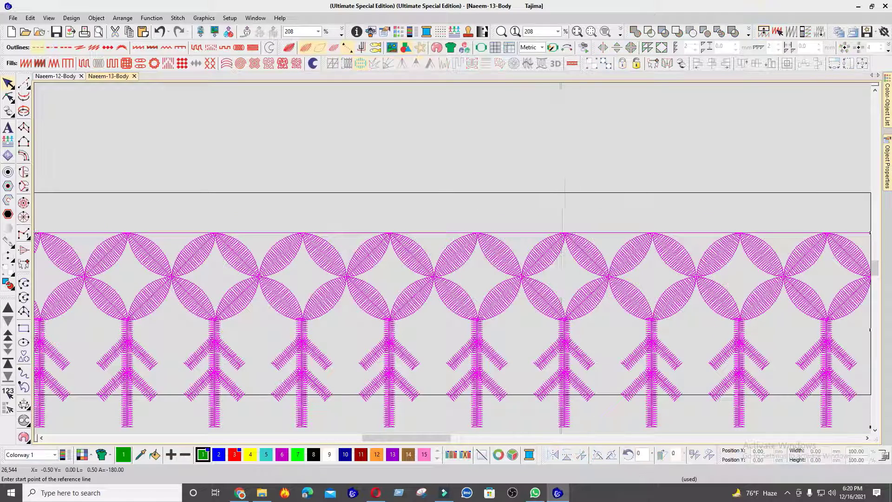
pyautogui.click(561, 226)
pyautogui.click(312, 227)
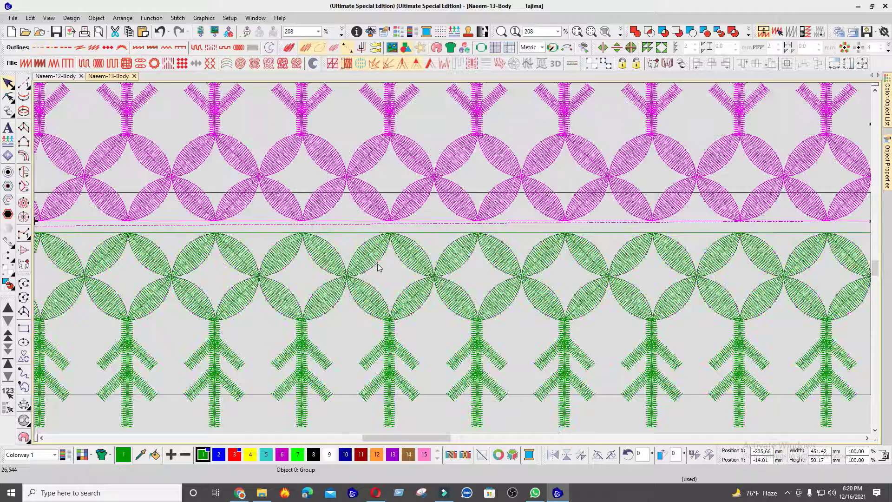
# - Compare the mirrored double border with the garment photo in realistic stitch view
pyautogui.scroll(-1, 455, 260)
pyautogui.scroll(-3, 454, 263)
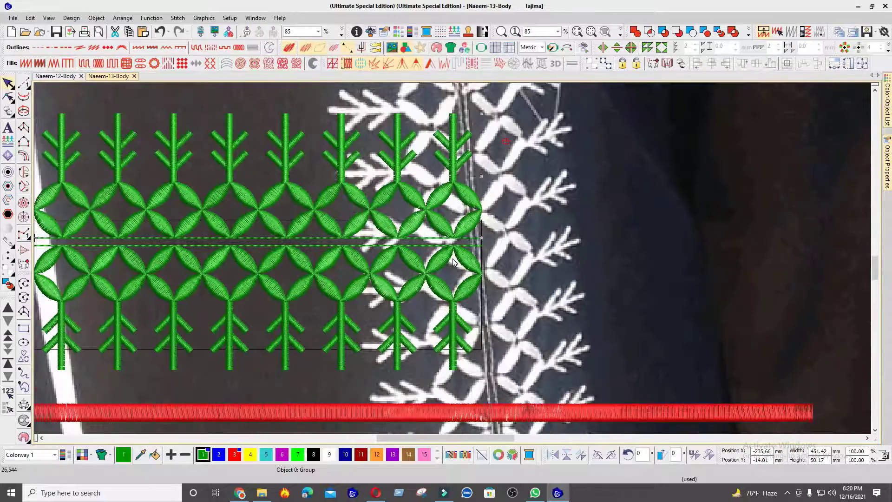
pyautogui.scroll(2, 311, 252)
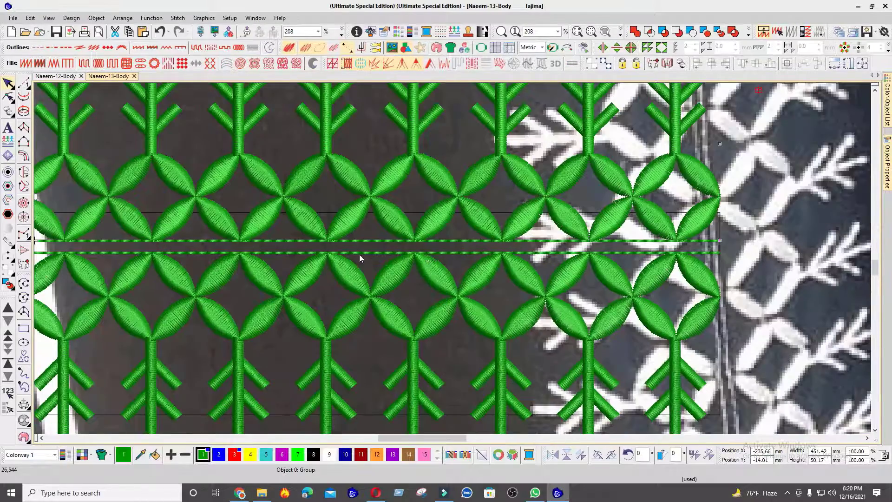
# - Hide the garment photo and set the triple run length of both motif rows to 3.5 mm
pyautogui.click(359, 253)
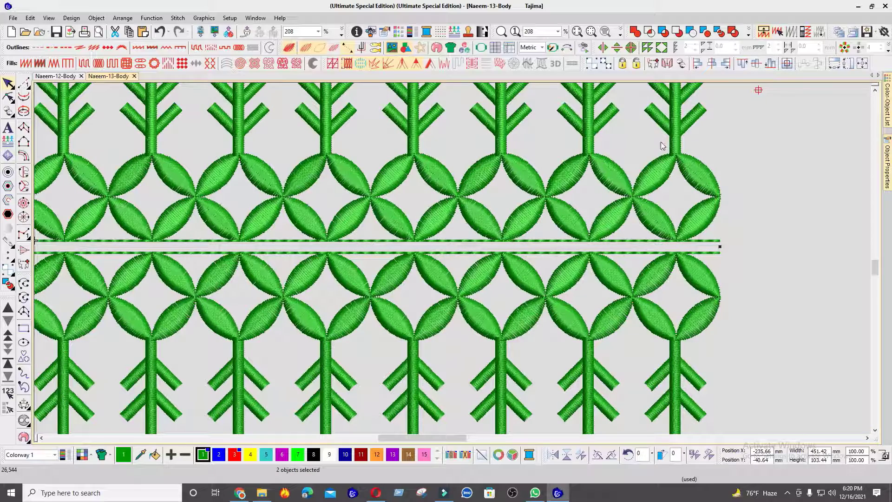
pyautogui.moveTo(887, 163)
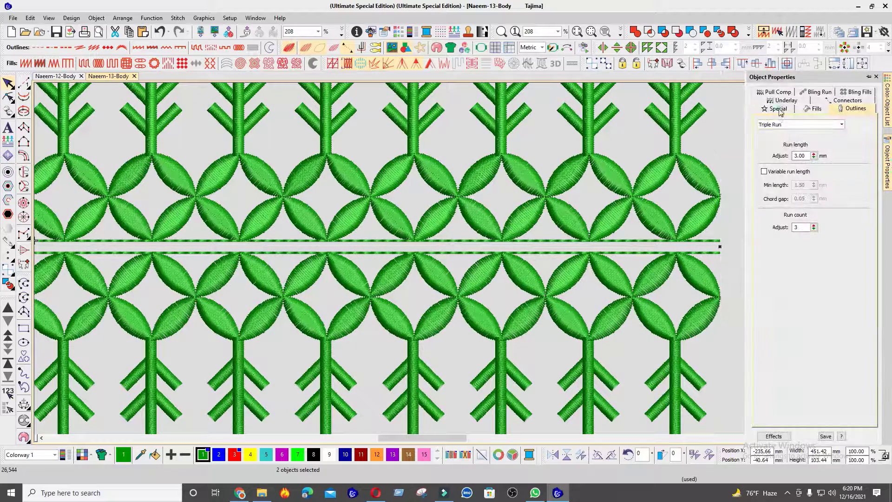
pyautogui.click(779, 110)
pyautogui.click(791, 100)
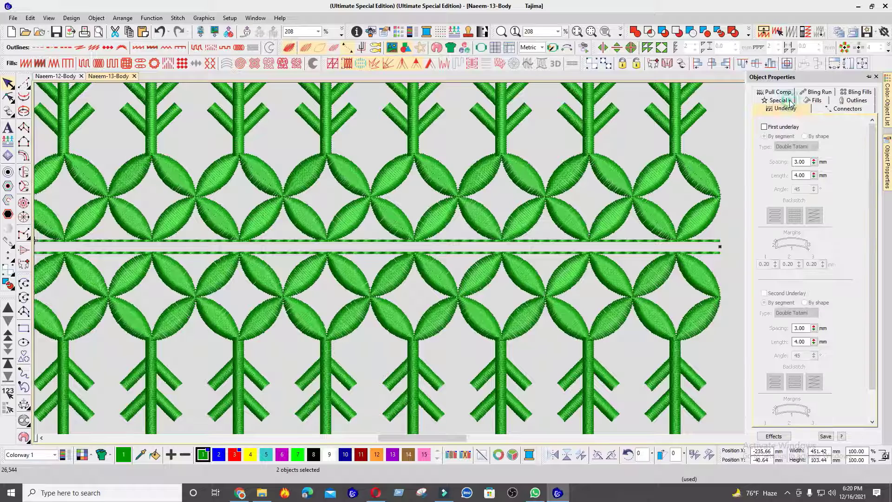
pyautogui.click(856, 101)
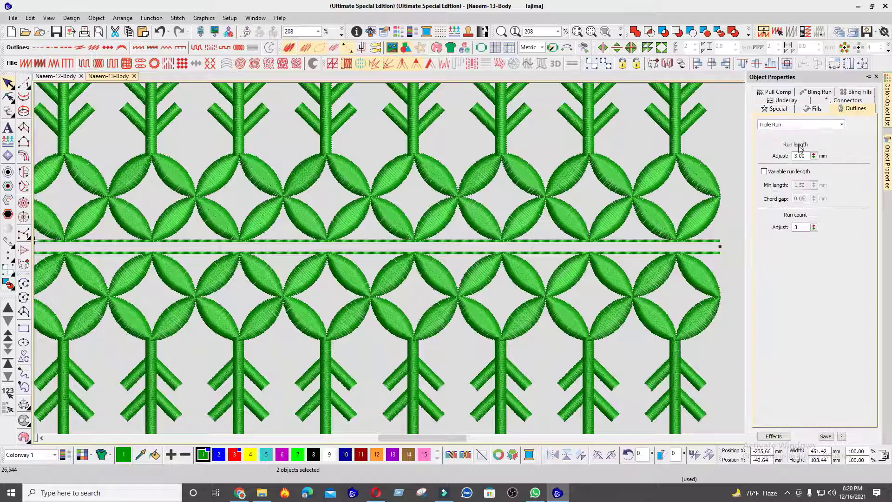
pyautogui.write('3.5')
pyautogui.press('Return')
pyautogui.scroll(-1, 453, 259)
pyautogui.scroll(-2, 454, 262)
pyautogui.scroll(1, 453, 260)
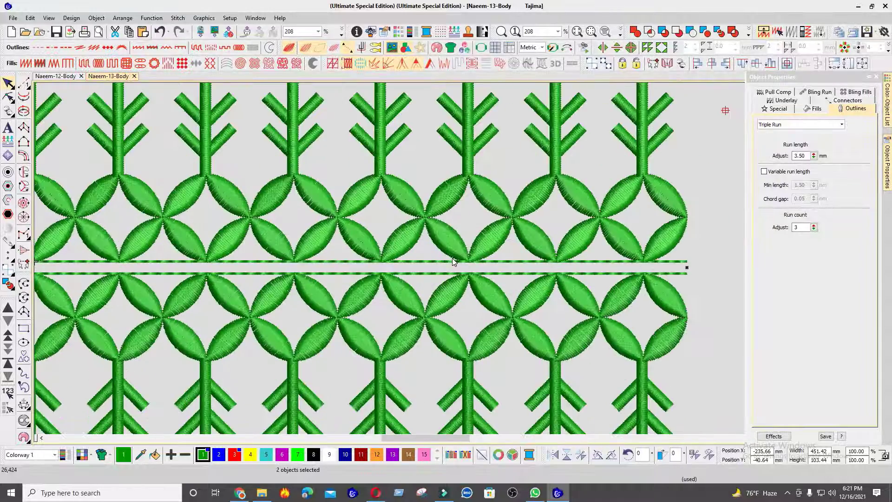
pyautogui.scroll(-3, 453, 260)
pyautogui.press('Escape')
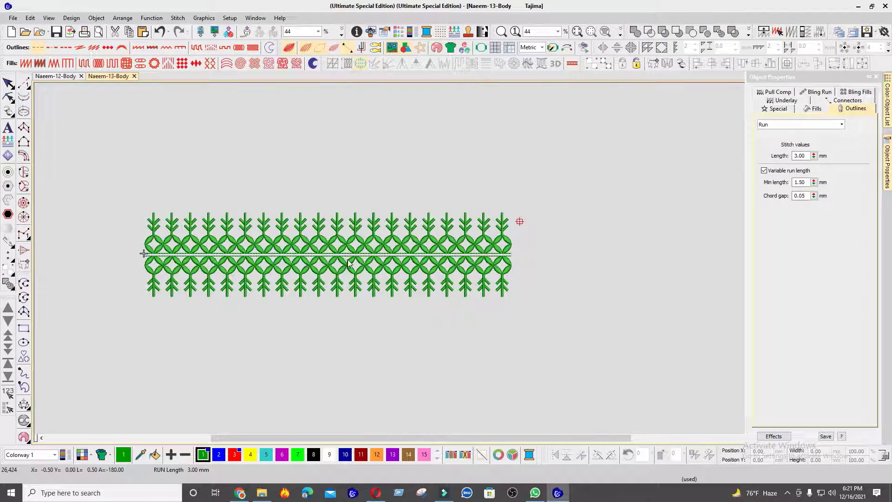
# - Switch the measurement units to U.S. with both motif rows selected to read the border's size in inches
pyautogui.press('p')
pyautogui.moveTo(390, 198); pyautogui.dragTo(579, 159)
pyautogui.hotkey('ctrl', 'a')
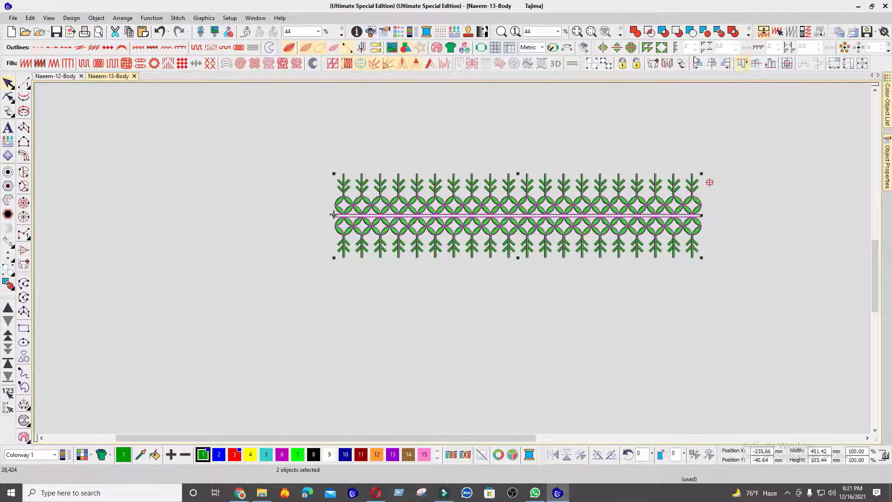
pyautogui.click(532, 48)
pyautogui.click(538, 65)
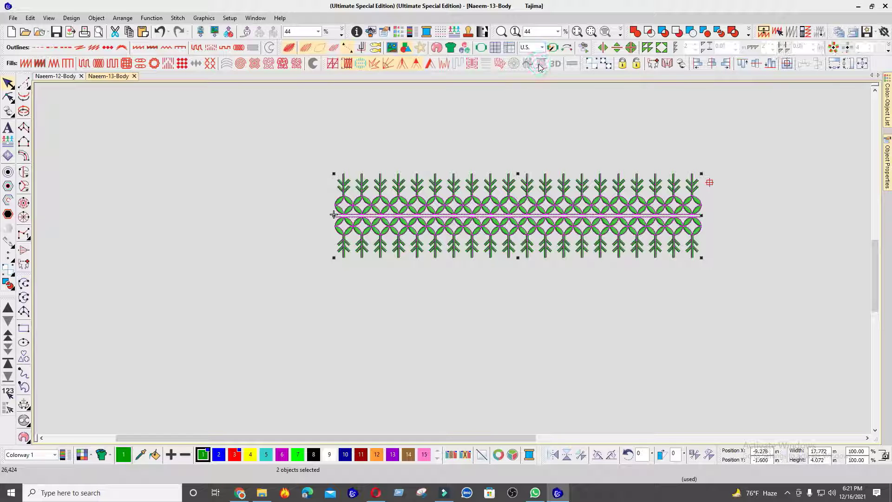
pyautogui.press('Escape')
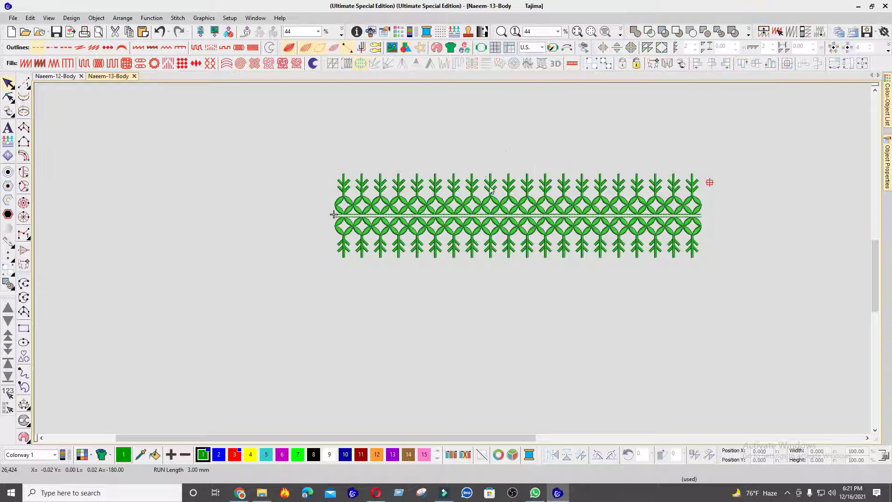
# - Preview the border as three horizontal repeats spaced 450 mm apart and turn the repeat display off again
pyautogui.hotkey('ctrl', 'r')
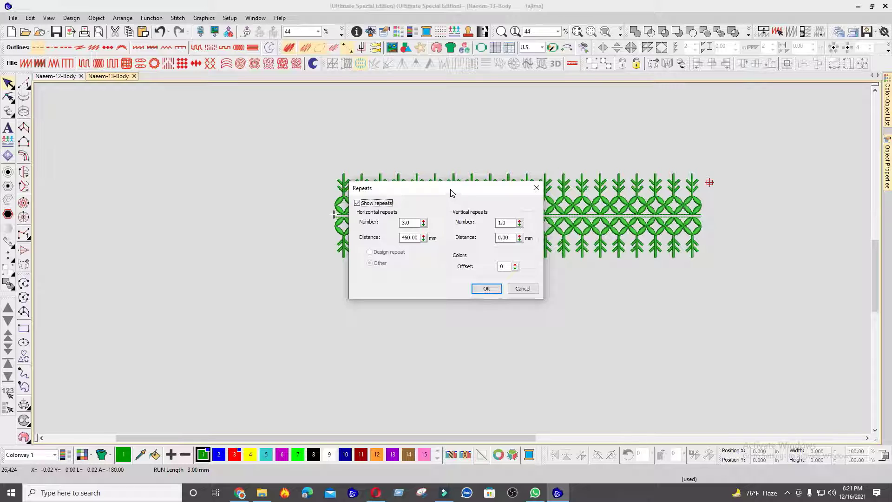
pyautogui.press('Return')
pyautogui.hotkey('ctrl', 'r')
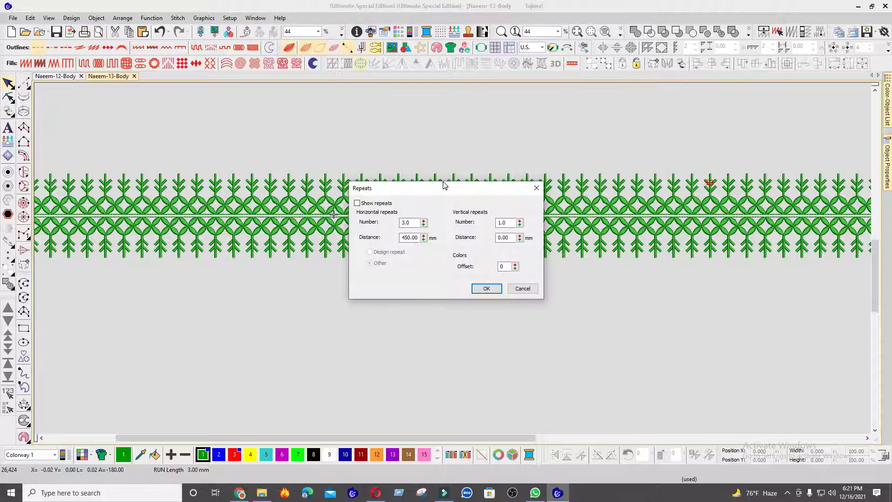
pyautogui.press('Return')
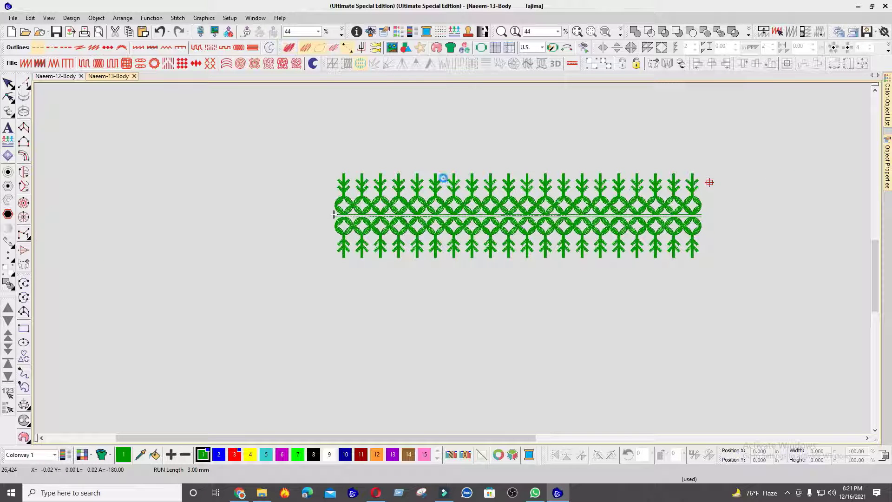
# - Mirror the upper motif row horizontally and inspect how its left end lines up with the lower row
pyautogui.click(454, 190)
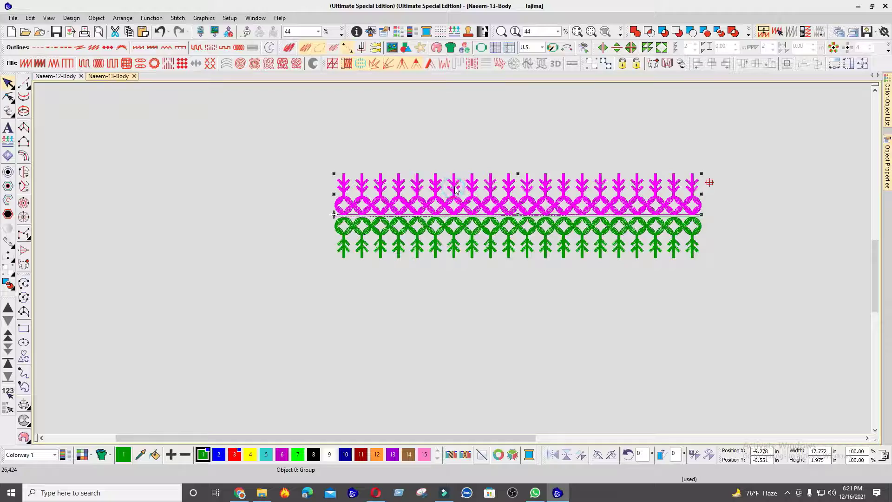
pyautogui.click(554, 459)
pyautogui.scroll(5, 409, 248)
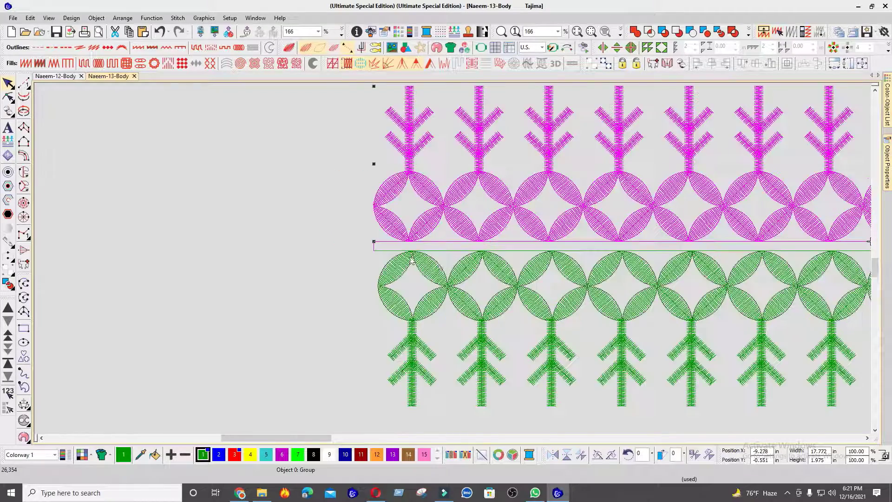
pyautogui.scroll(1, 453, 260)
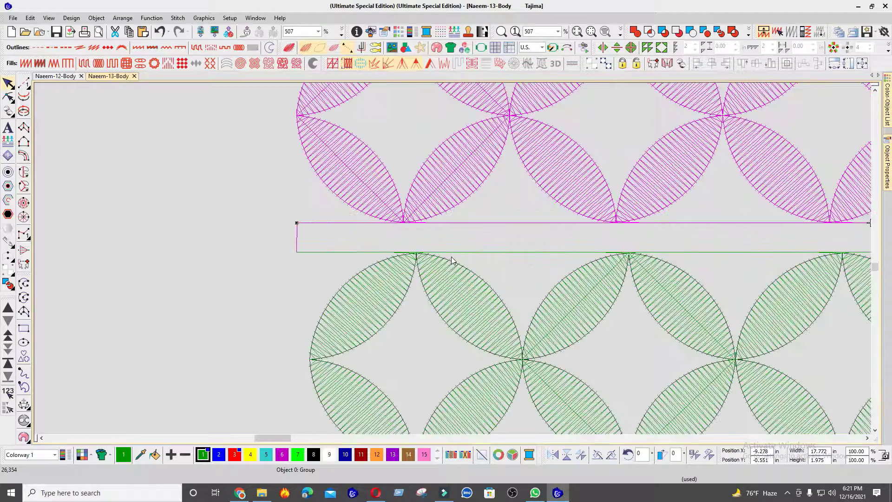
# - Place a vertical ruler guide at the lower row's first upper petal tip and shift the upper motif row until its petals meet on it
pyautogui.scroll(1, 453, 260)
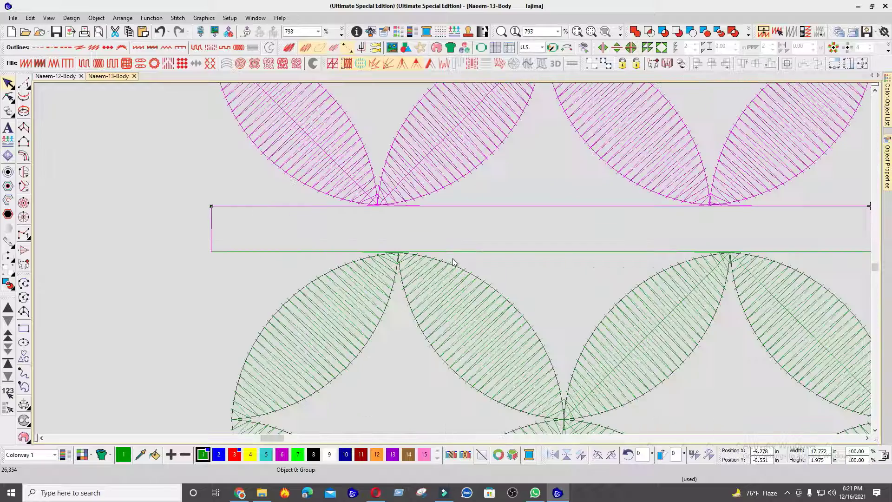
pyautogui.hotkey('ctrl', 'r')
pyautogui.click(400, 88)
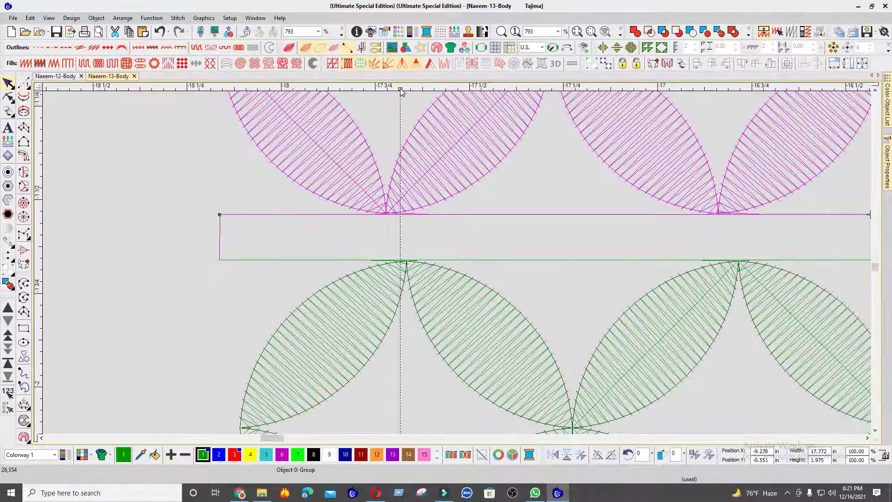
pyautogui.moveTo(400, 88); pyautogui.dragTo(407, 88)
pyautogui.moveTo(500, 213); pyautogui.dragTo(493, 209)
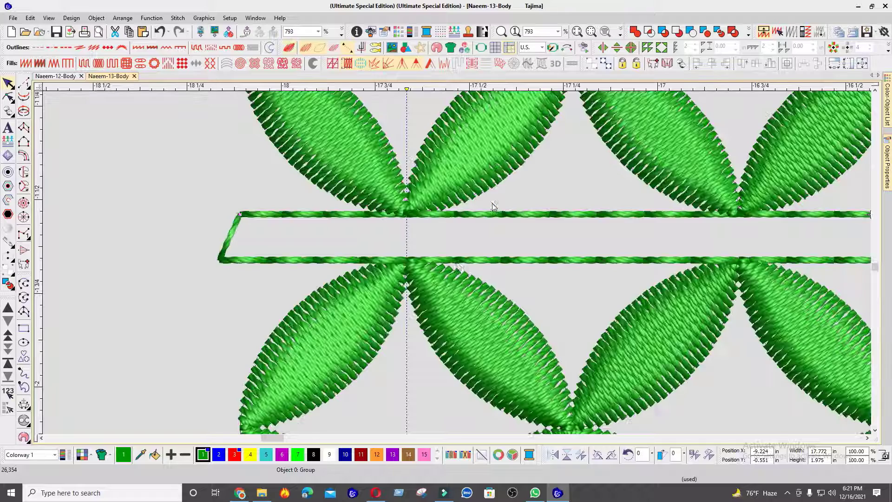
# - Move the red reference bar directly beneath the border so its ends line up with the ends of the motif rows
pyautogui.scroll(-10, 494, 207)
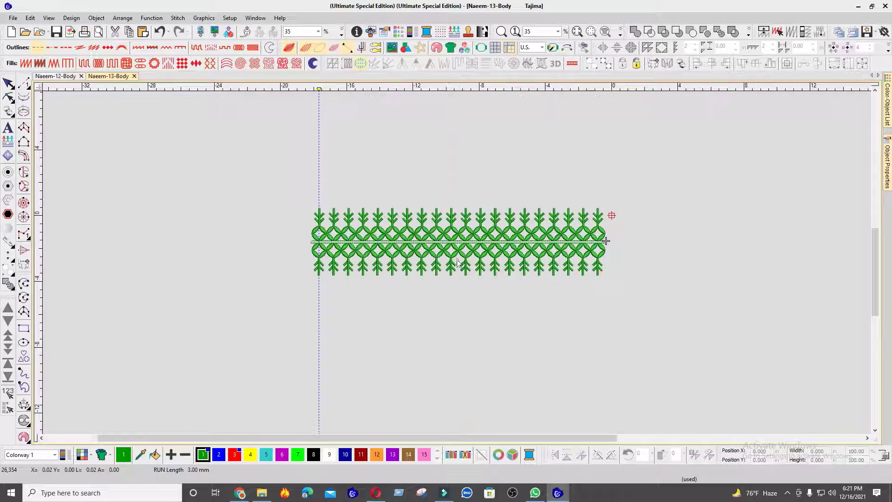
pyautogui.scroll(2, 457, 267)
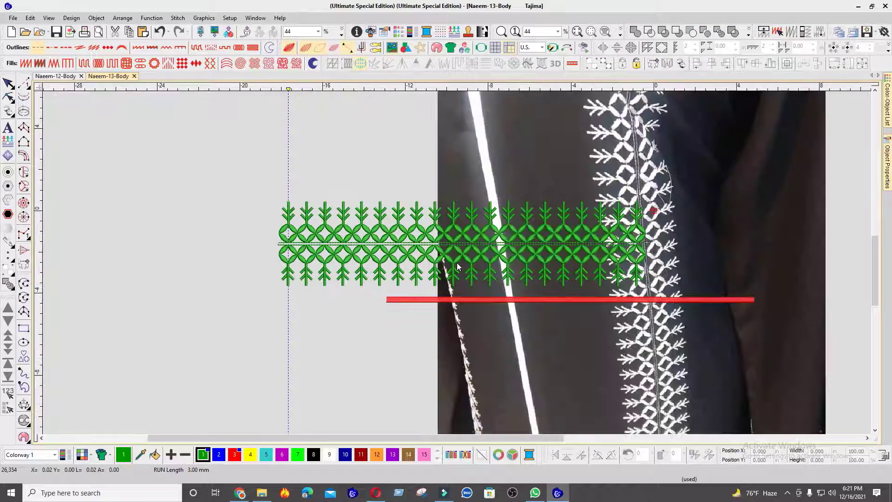
pyautogui.moveTo(509, 301); pyautogui.dragTo(401, 301)
pyautogui.press('Escape')
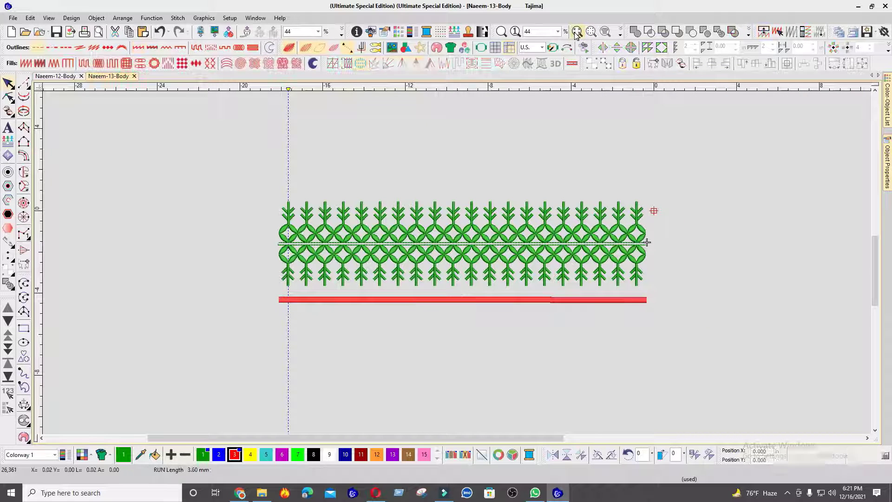
pyautogui.click(580, 32)
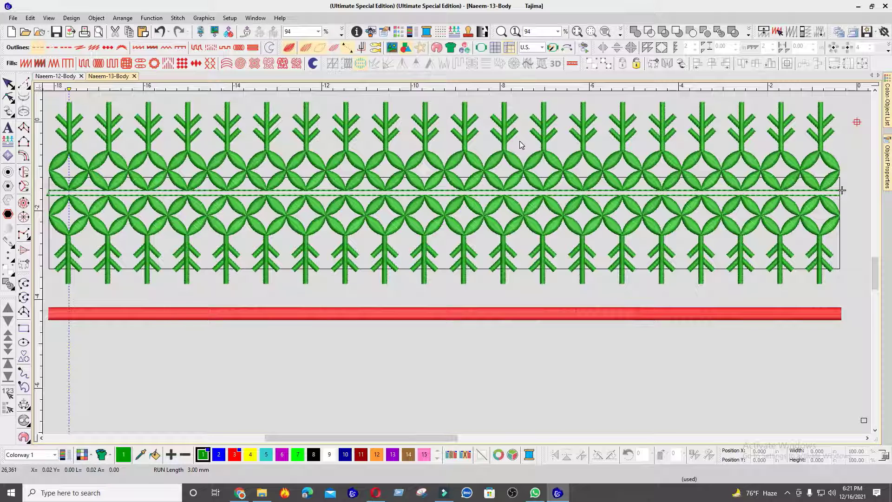